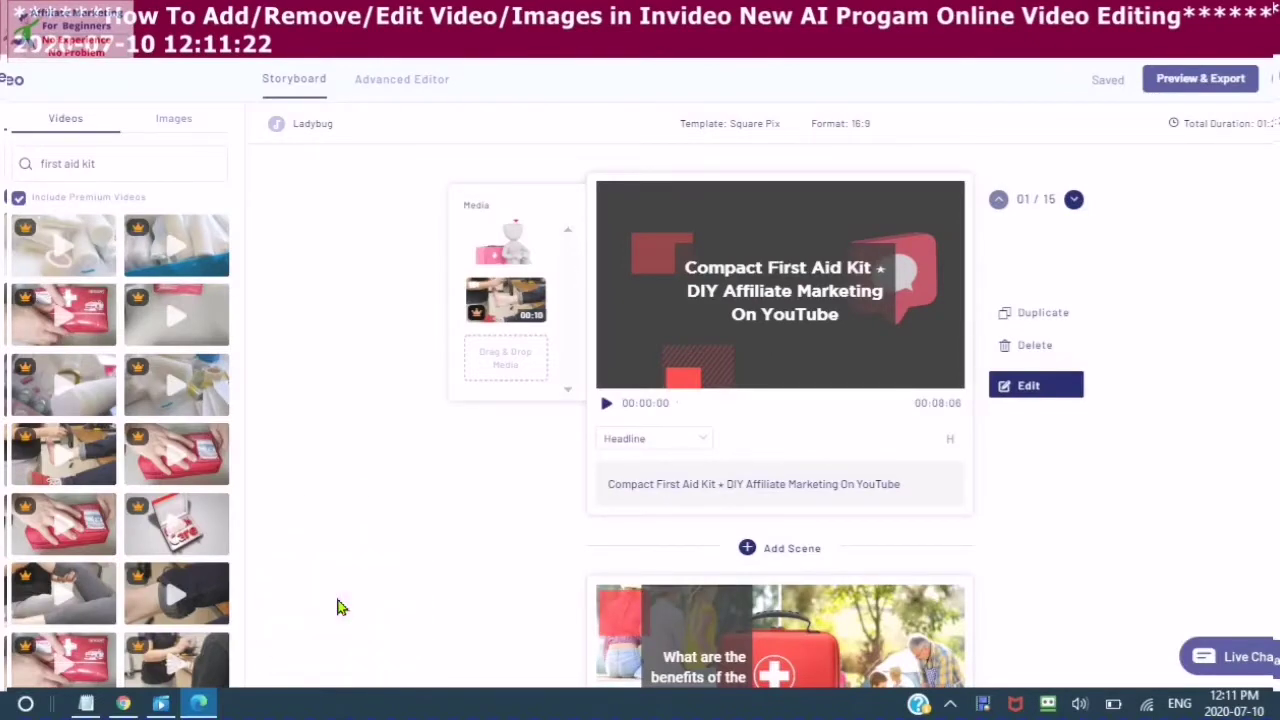
pyautogui.click(338, 593)
pyautogui.click(338, 173)
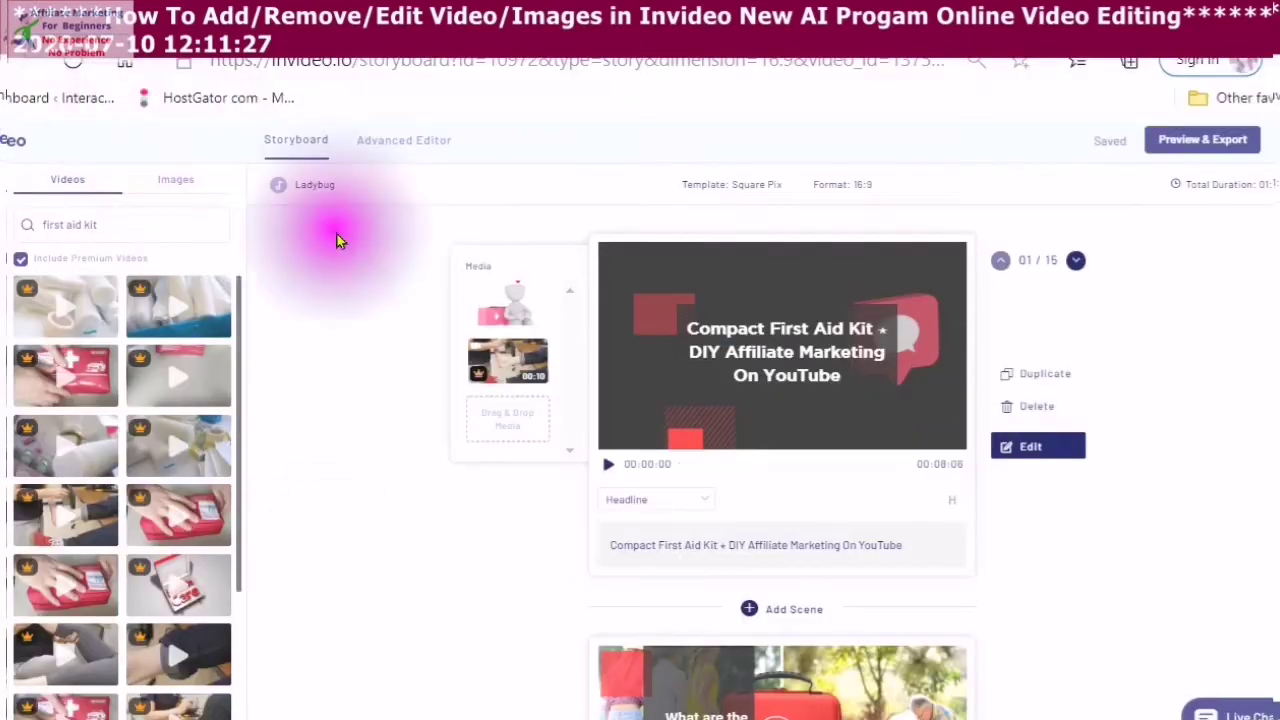
pyautogui.click(288, 84)
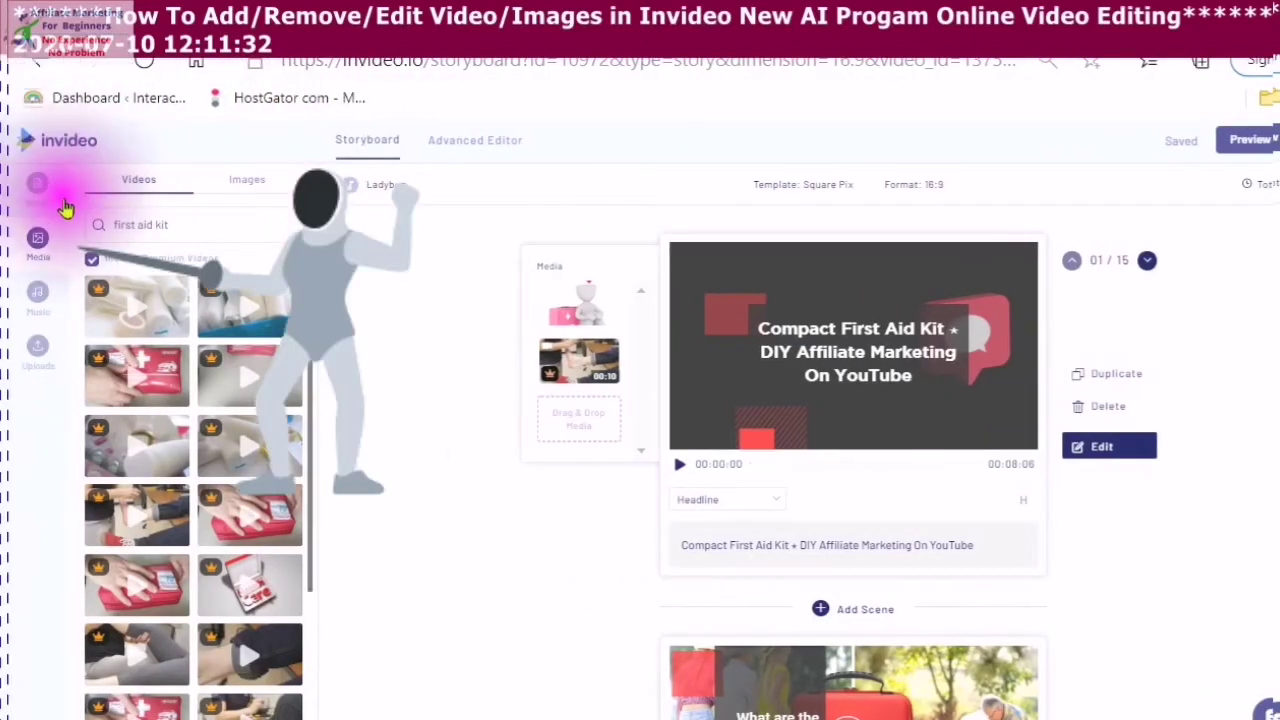
pyautogui.click(14, 250)
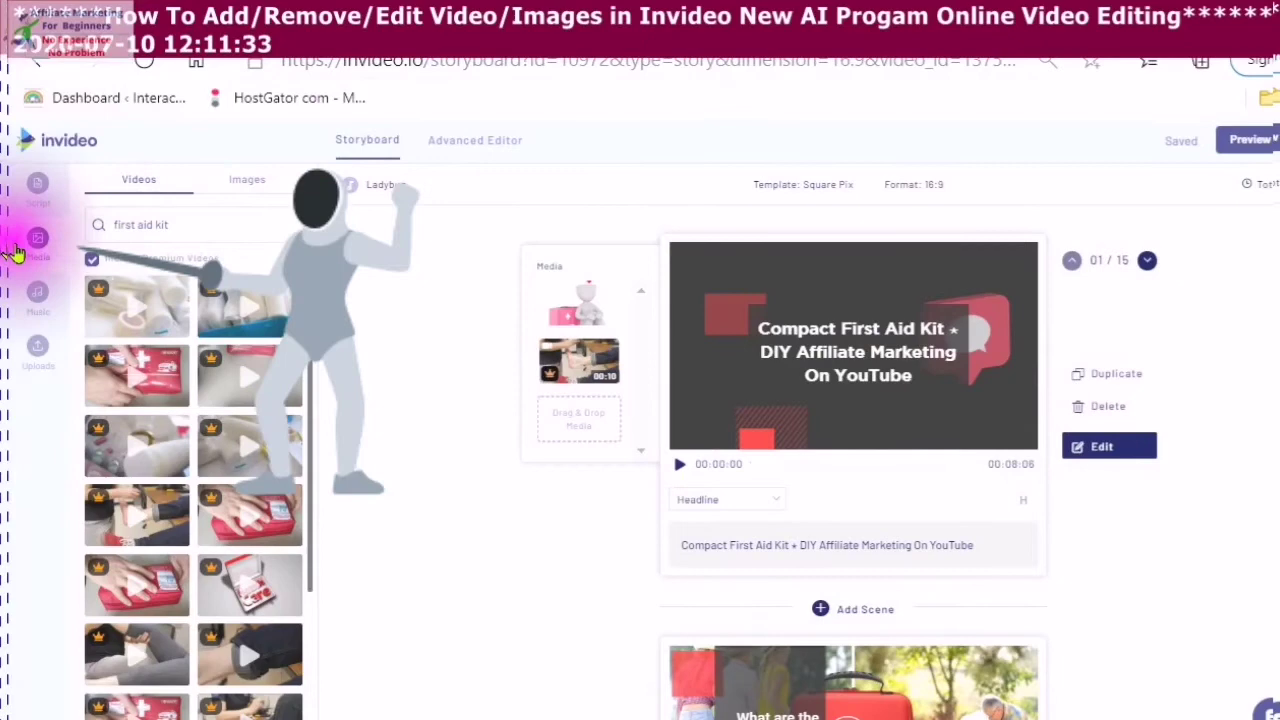
pyautogui.click(24, 220)
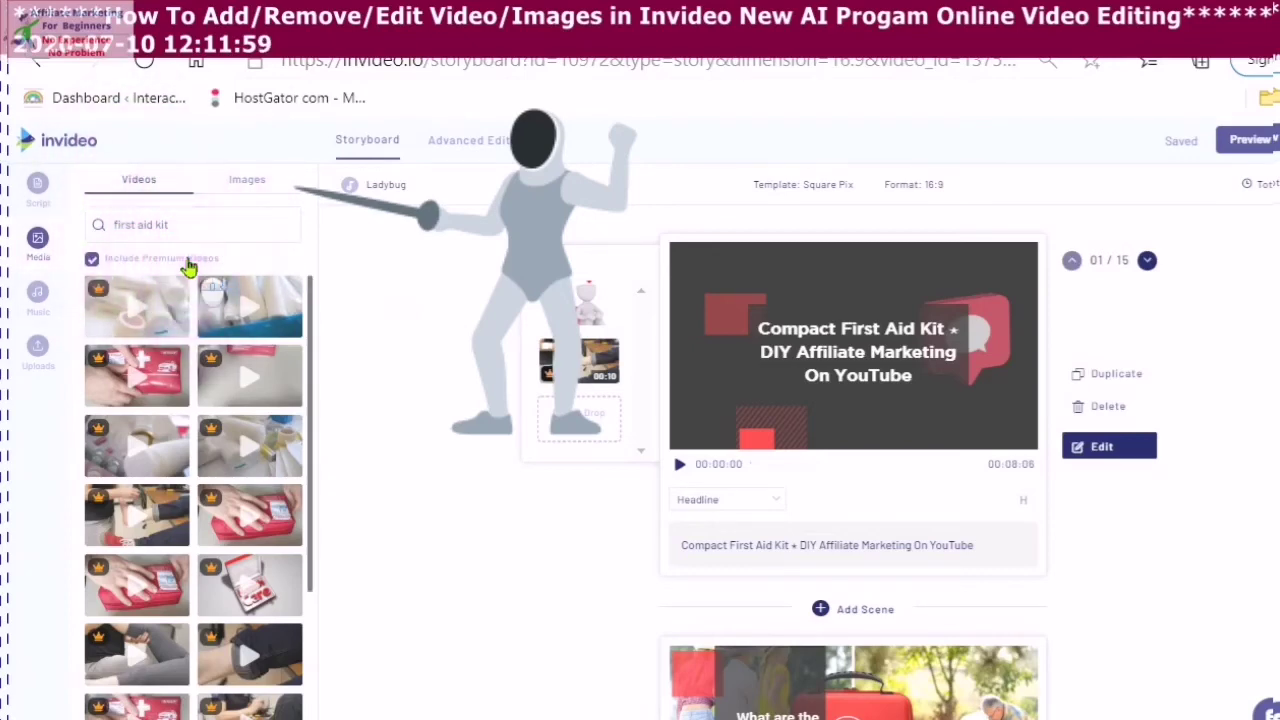
# - Show the image results for the media search "first aid kit"
pyautogui.click(182, 213)
pyautogui.moveTo(180, 212); pyautogui.dragTo(75, 220)
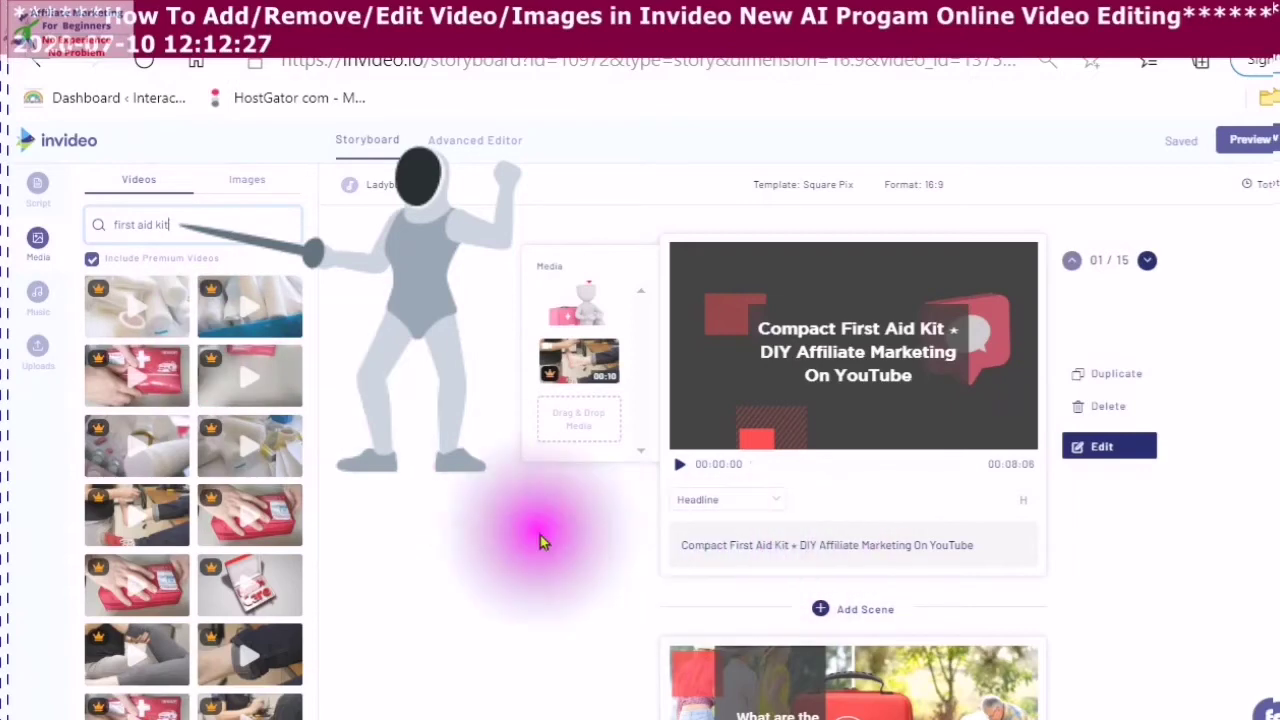
pyautogui.click(246, 185)
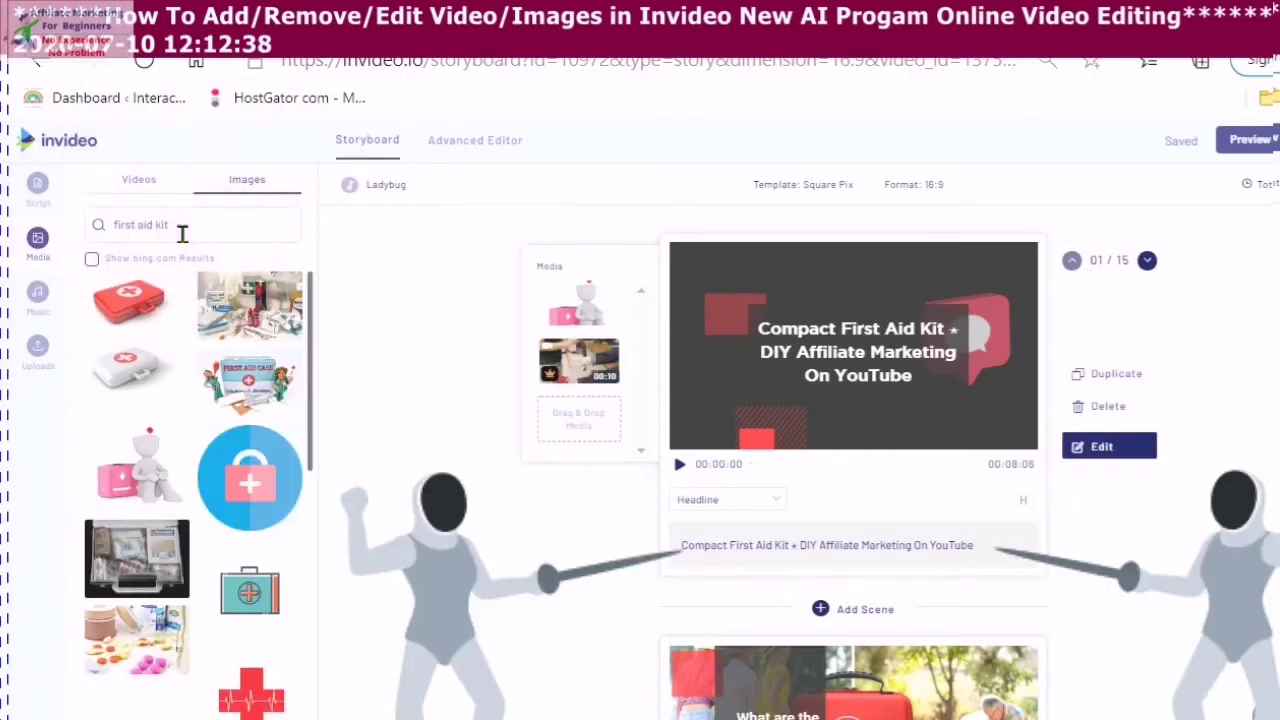
# - Search the media library using the partial headline text "First Aid Ki" from the first scene
pyautogui.click(726, 545)
pyautogui.moveTo(726, 545); pyautogui.dragTo(789, 544)
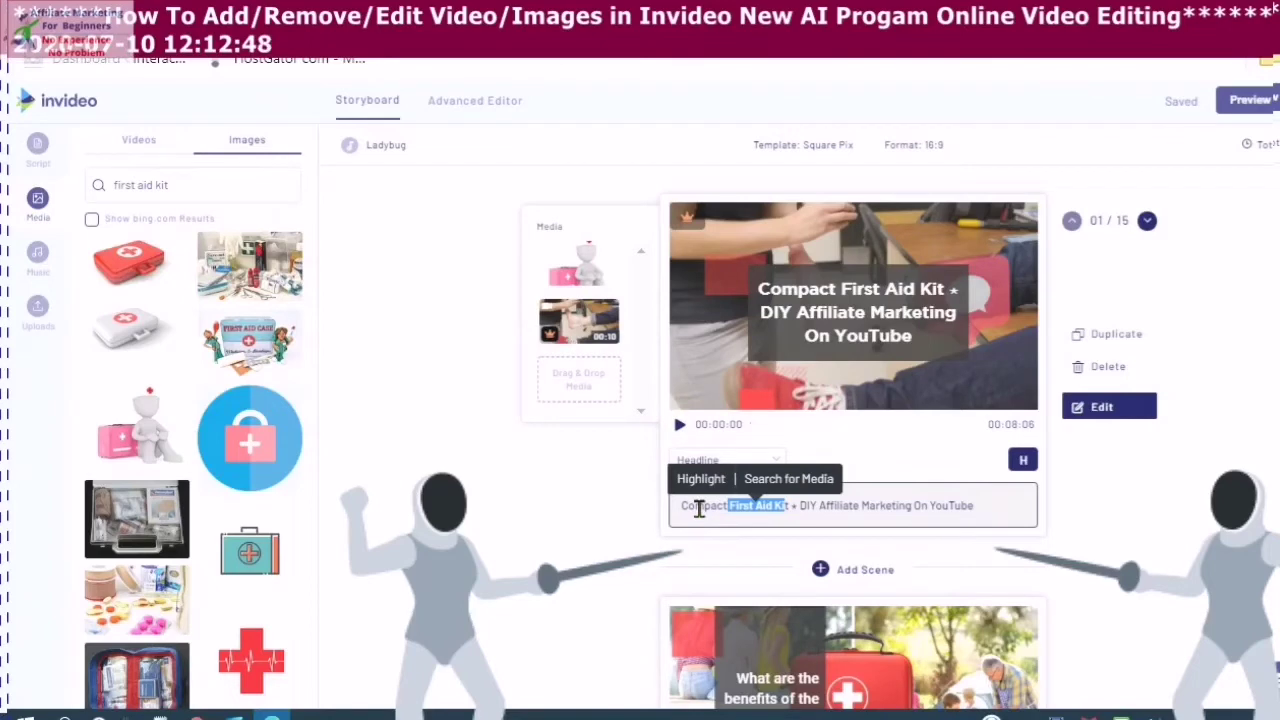
pyautogui.click(865, 537)
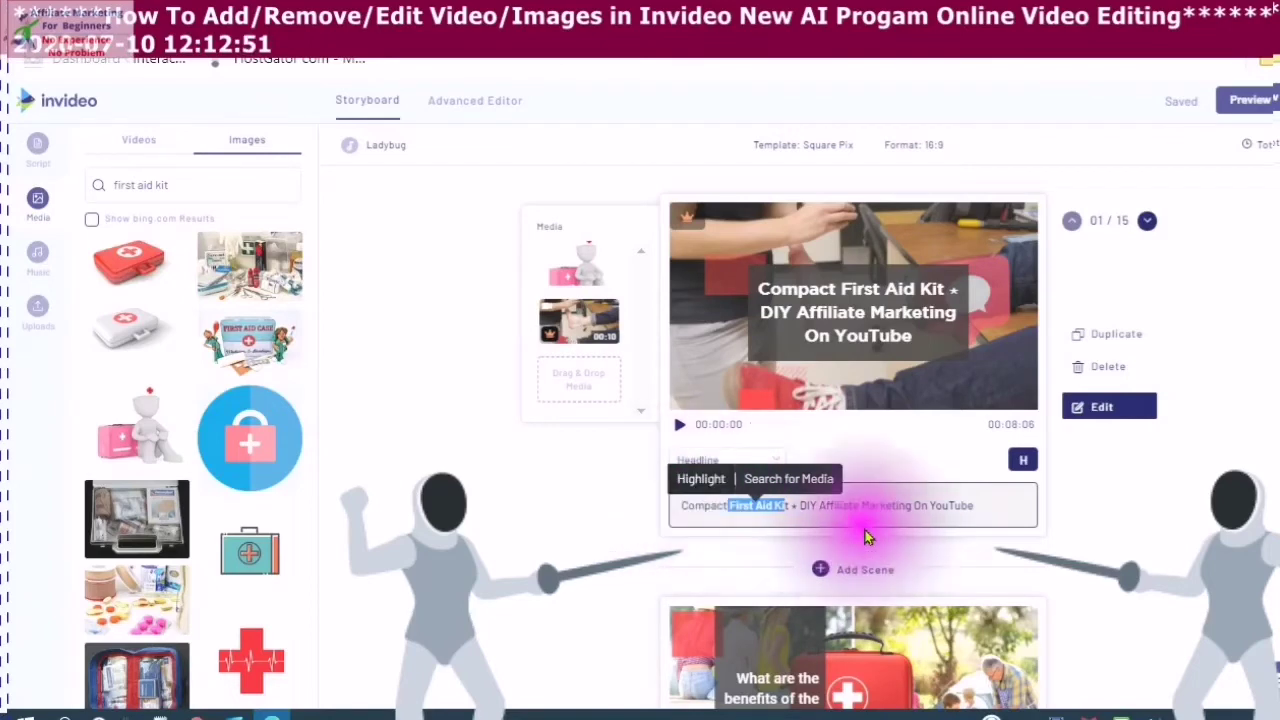
pyautogui.click(788, 481)
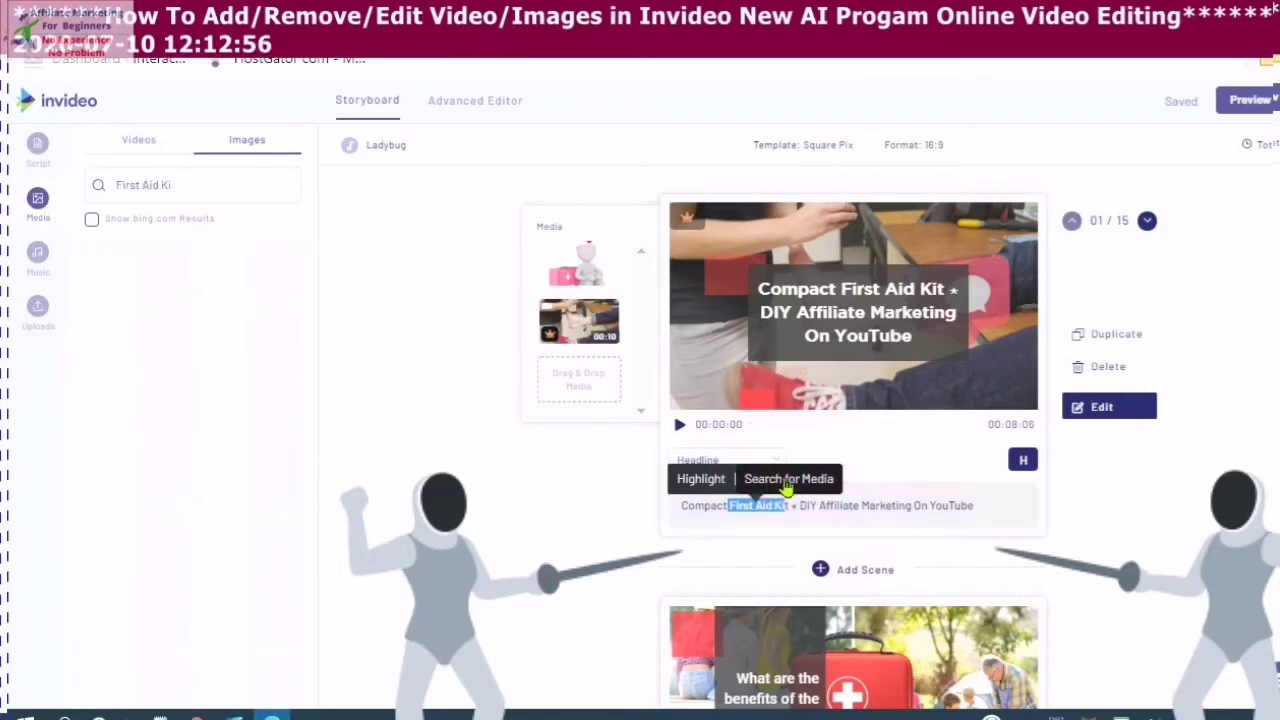
pyautogui.click(170, 415)
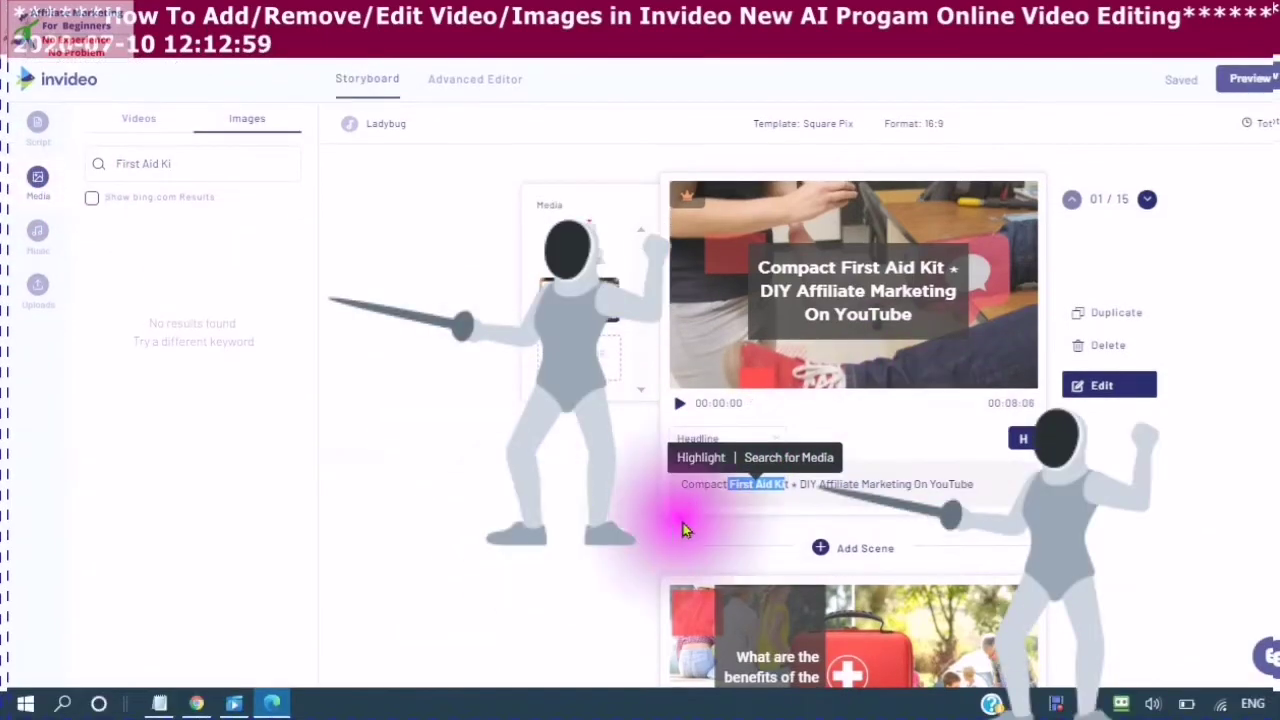
# - Search for media using the words "First Aid Kit" from the first scene's headline and show the video results
pyautogui.click(735, 481)
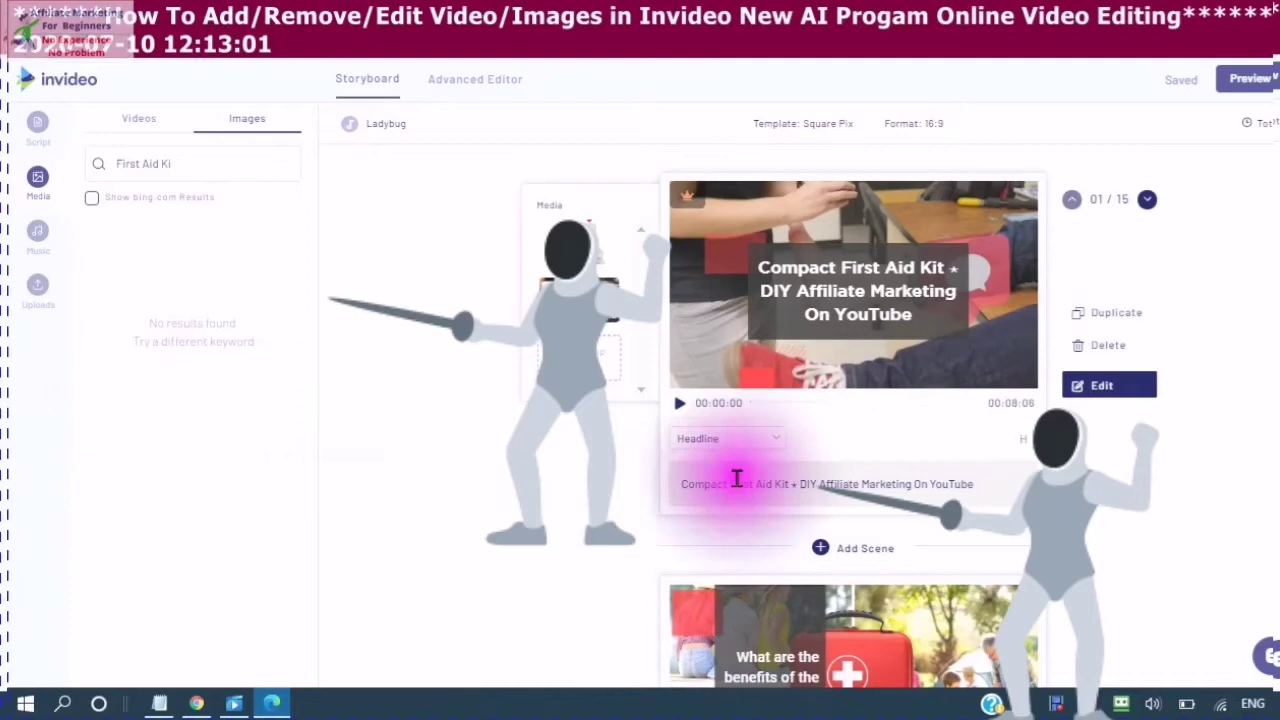
pyautogui.click(729, 481)
pyautogui.moveTo(729, 481); pyautogui.dragTo(791, 481)
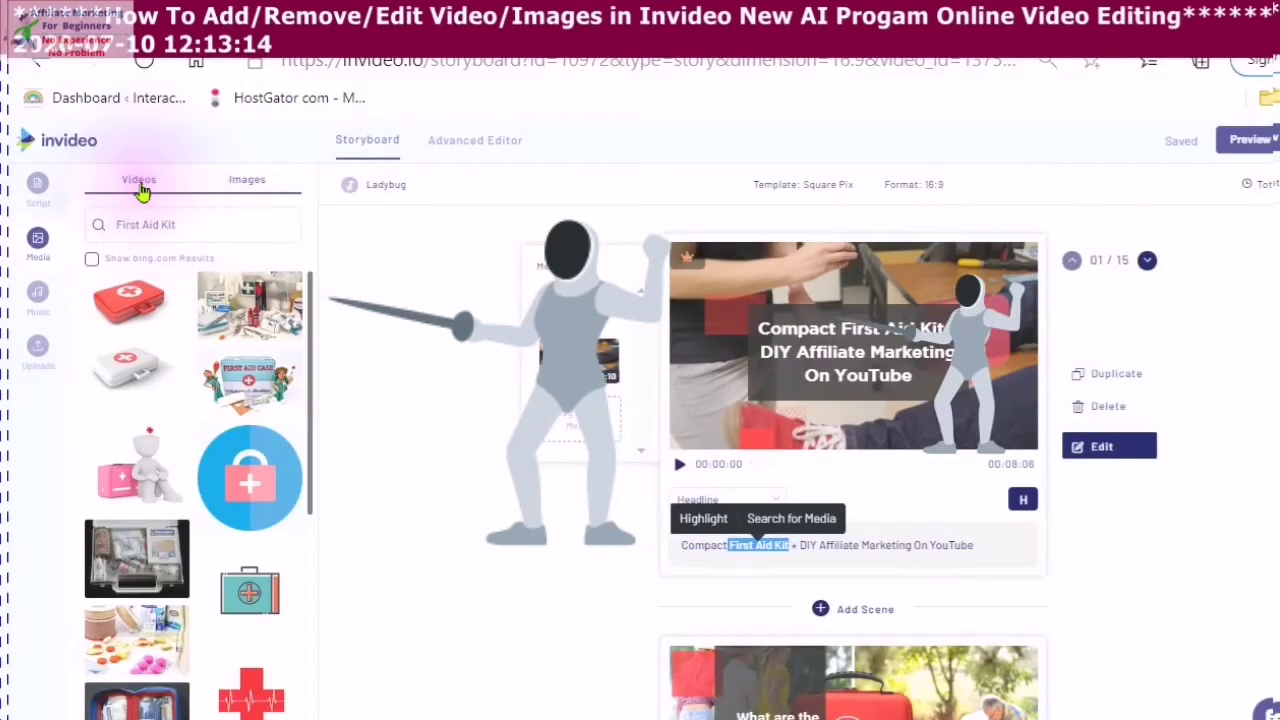
pyautogui.click(140, 184)
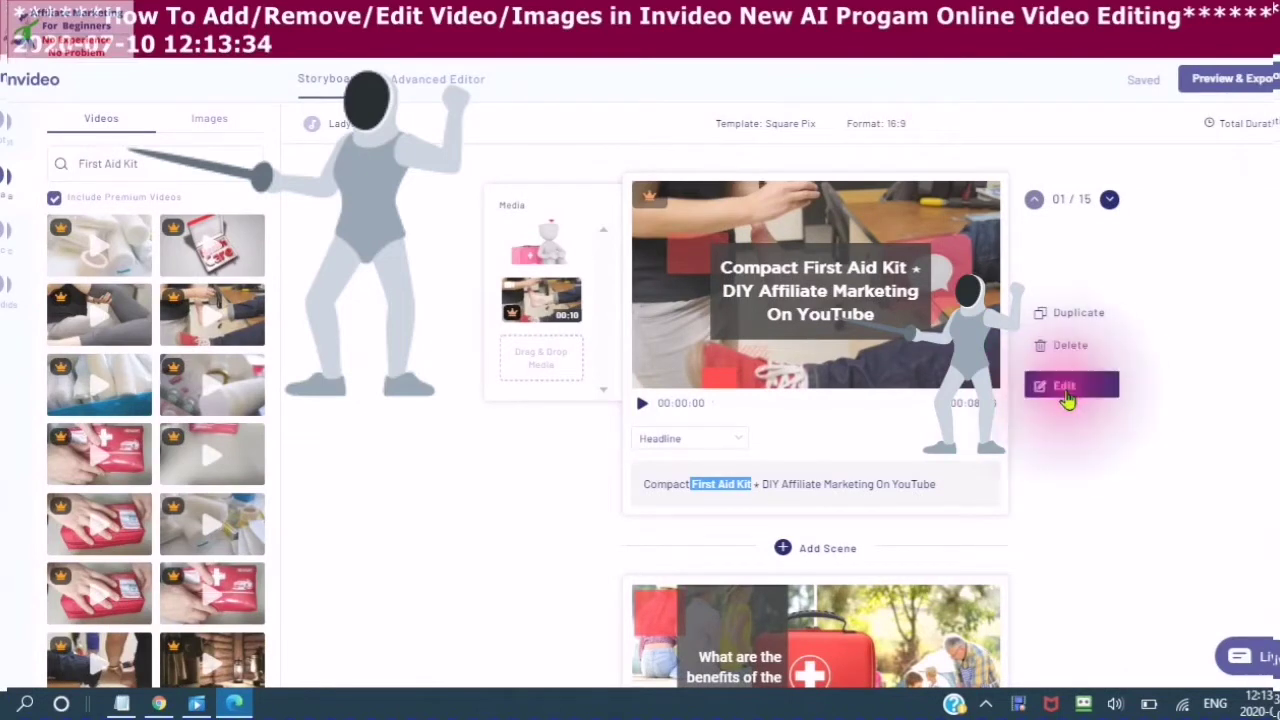
# - Open the first scene for editing and examine its Media 3 video and Media 2 image layers
pyautogui.click(1066, 392)
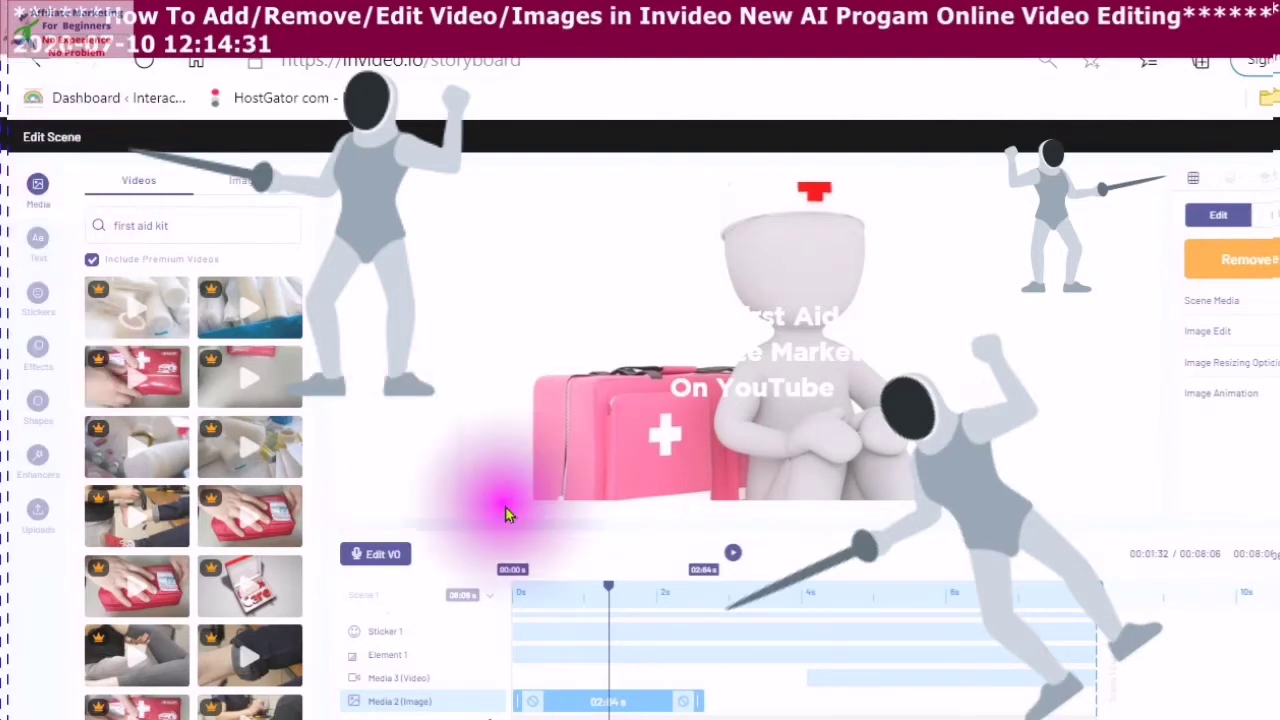
pyautogui.scroll(-1, 547, 560)
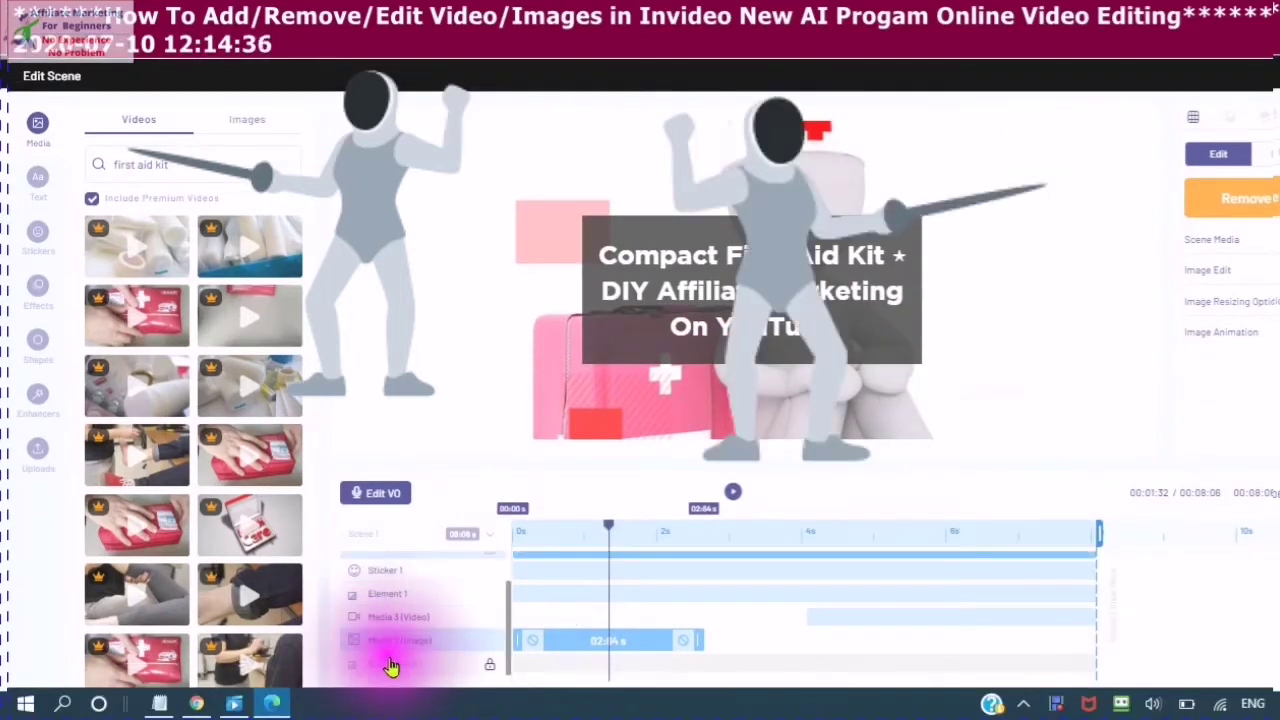
pyautogui.click(372, 624)
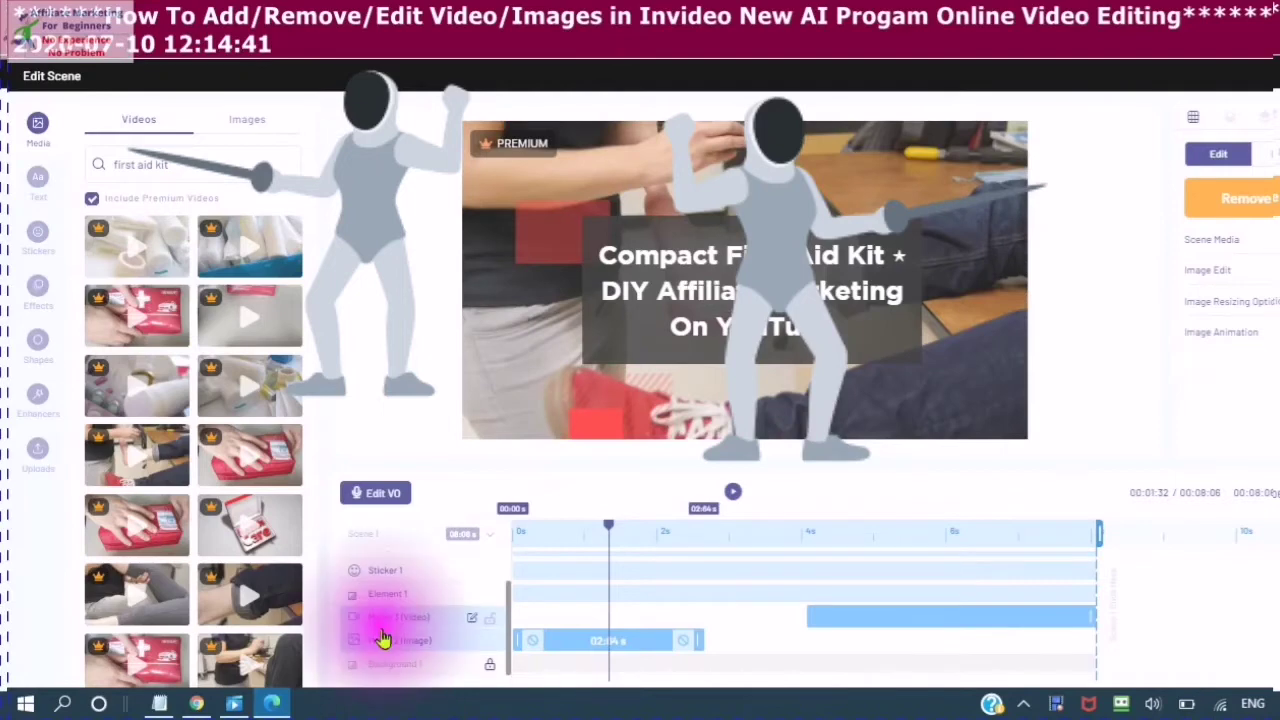
pyautogui.click(410, 618)
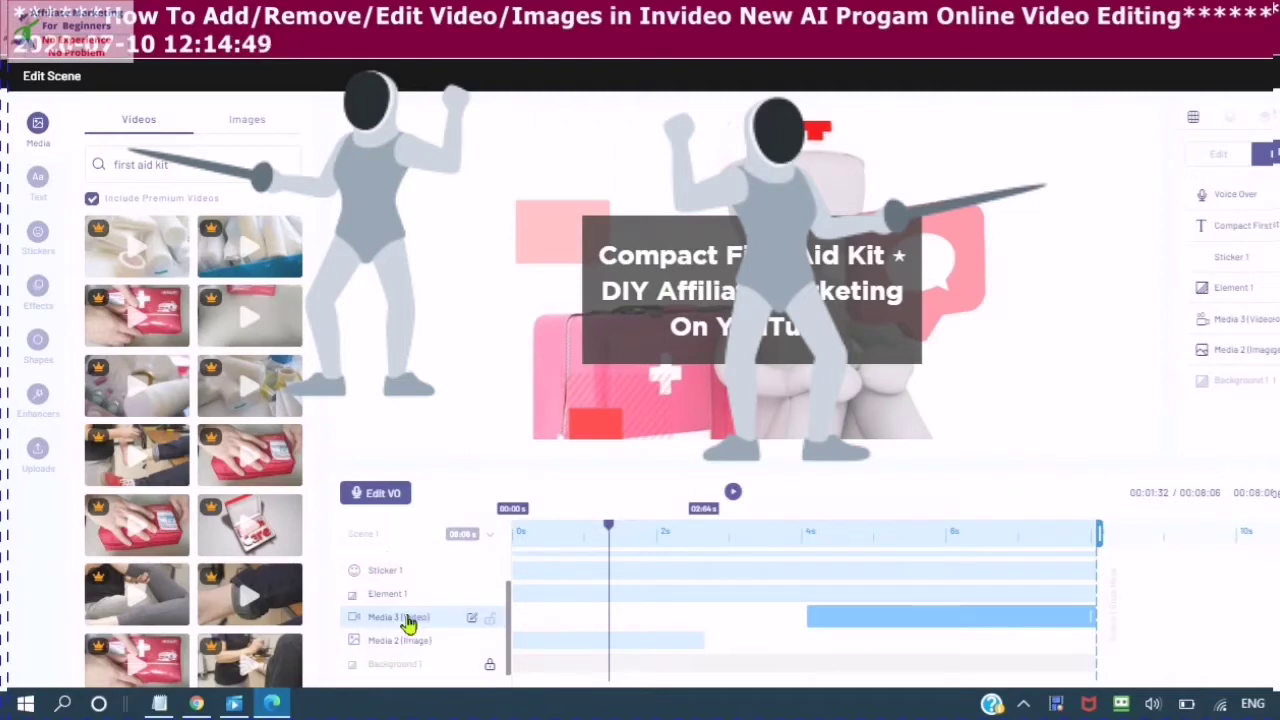
pyautogui.click(408, 620)
pyautogui.click(398, 630)
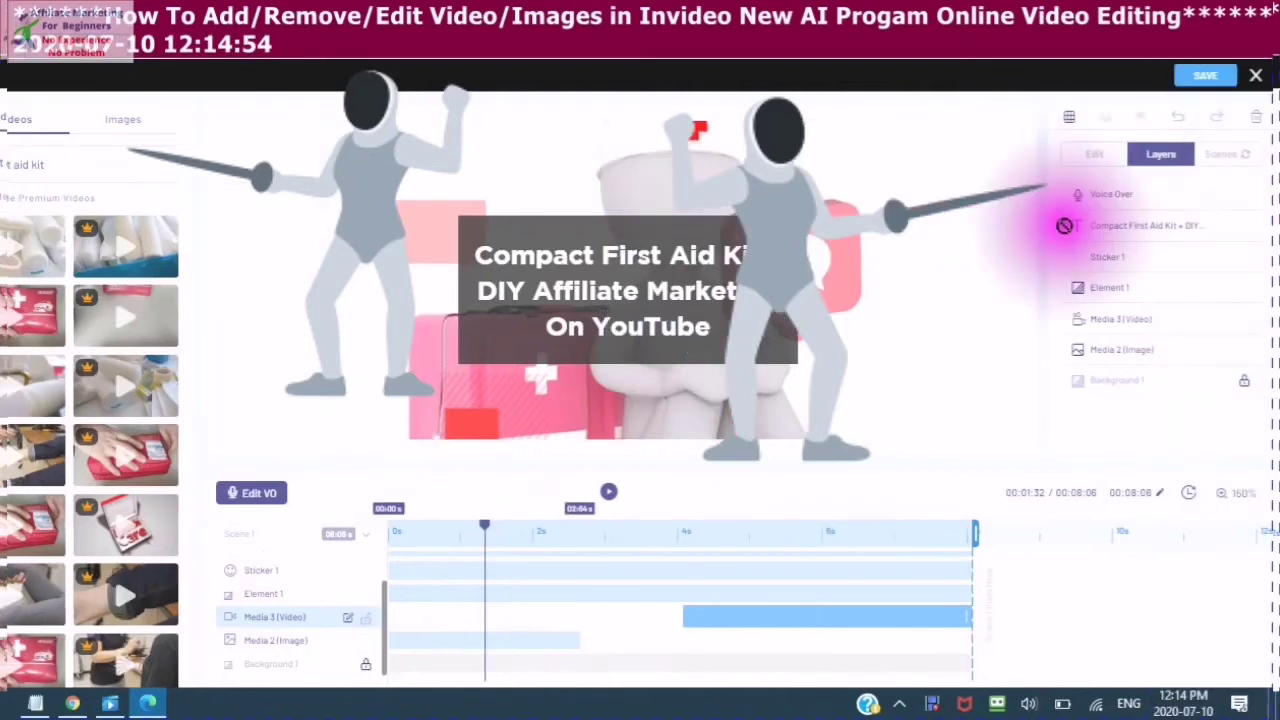
# - Select the Media 3 (Video) layer to view its editing options, then close the scene editor without saving
pyautogui.click(1084, 152)
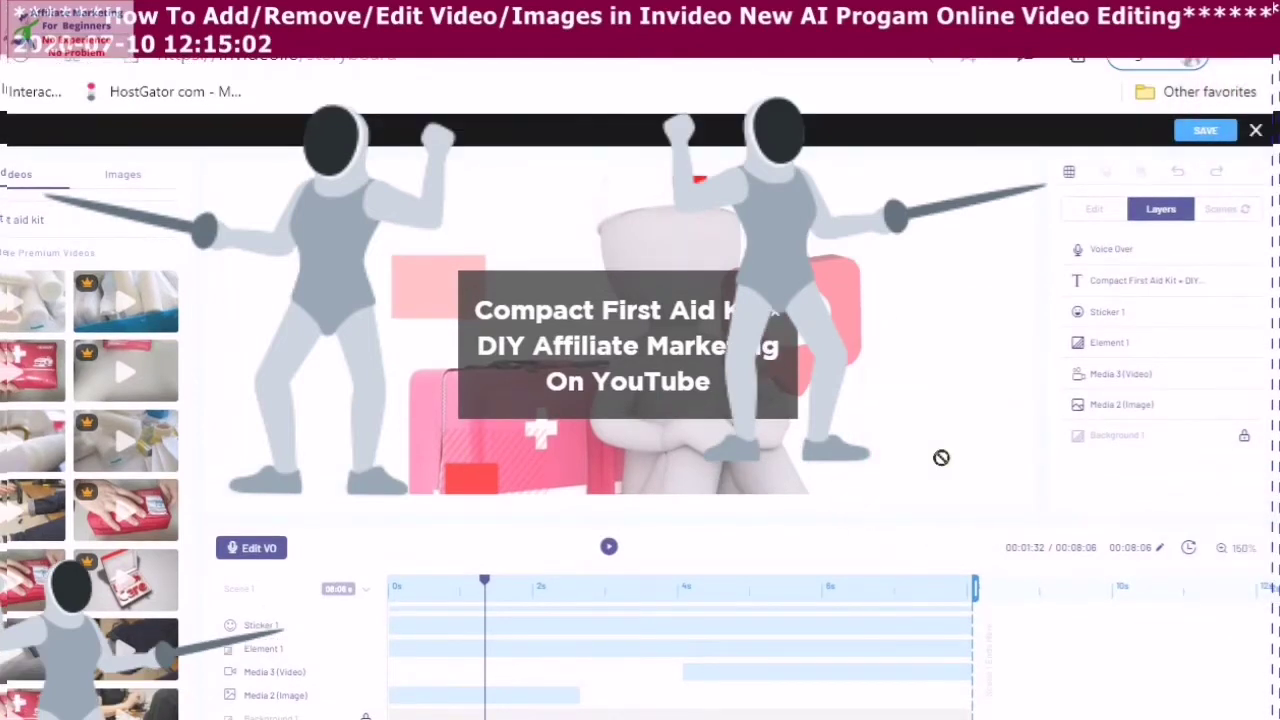
pyautogui.click(1125, 373)
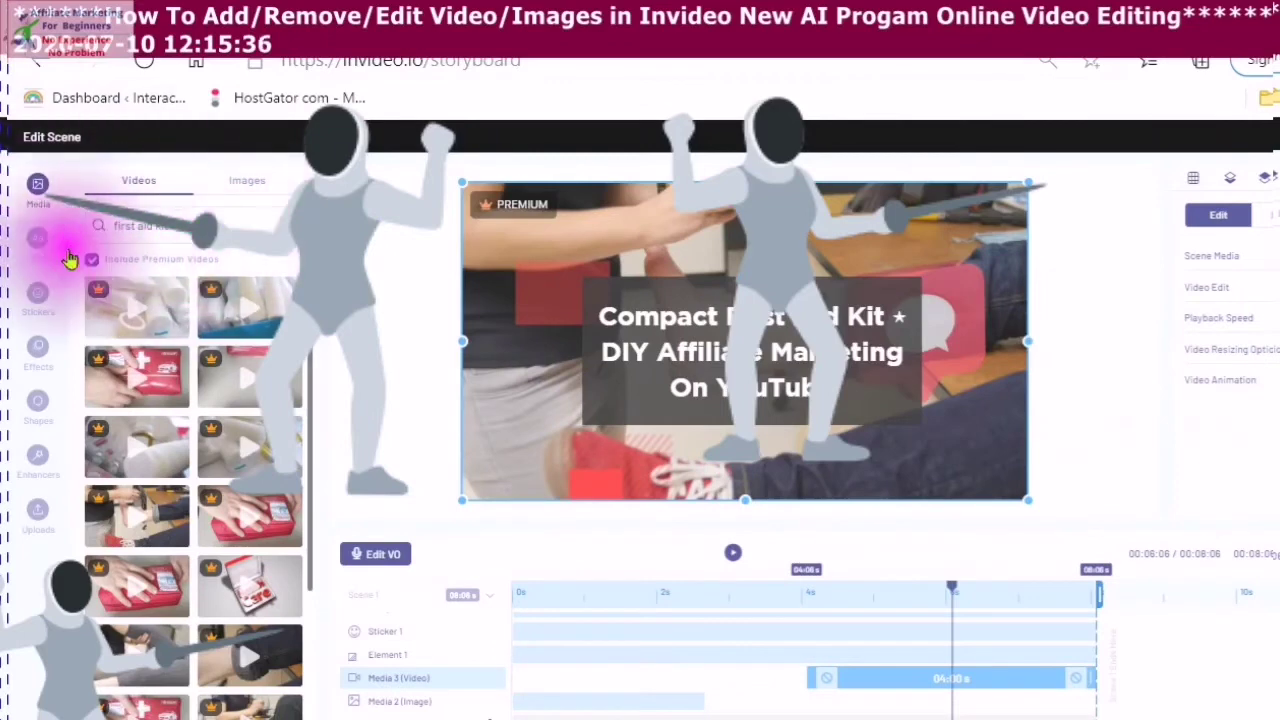
pyautogui.click(37, 188)
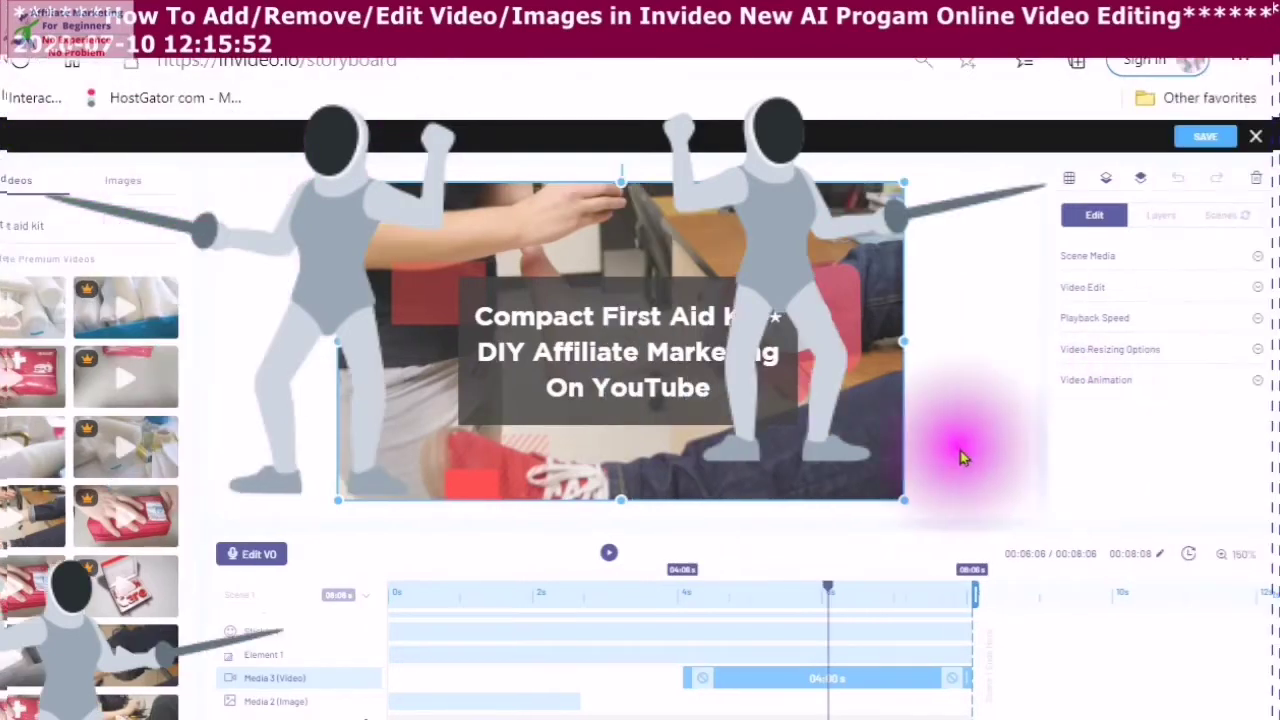
pyautogui.click(1256, 137)
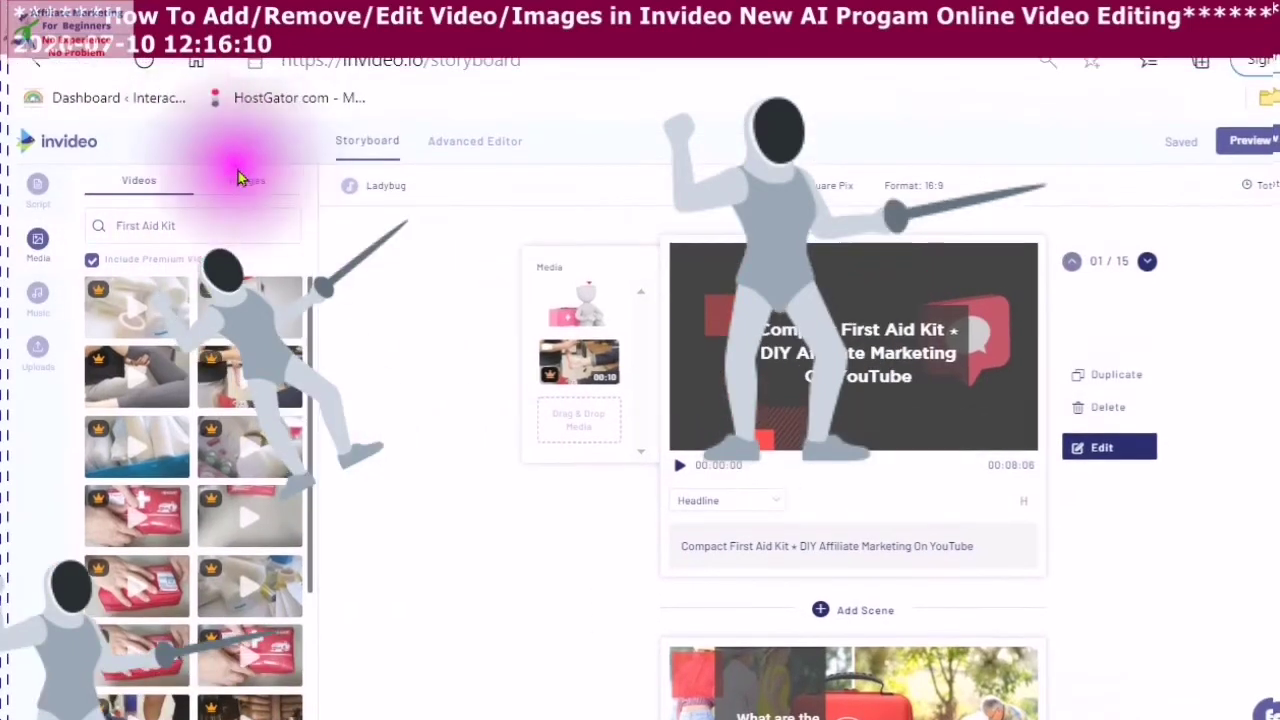
# - Add the image of assorted first aid supplies from the image results to the first scene's media
pyautogui.click(246, 177)
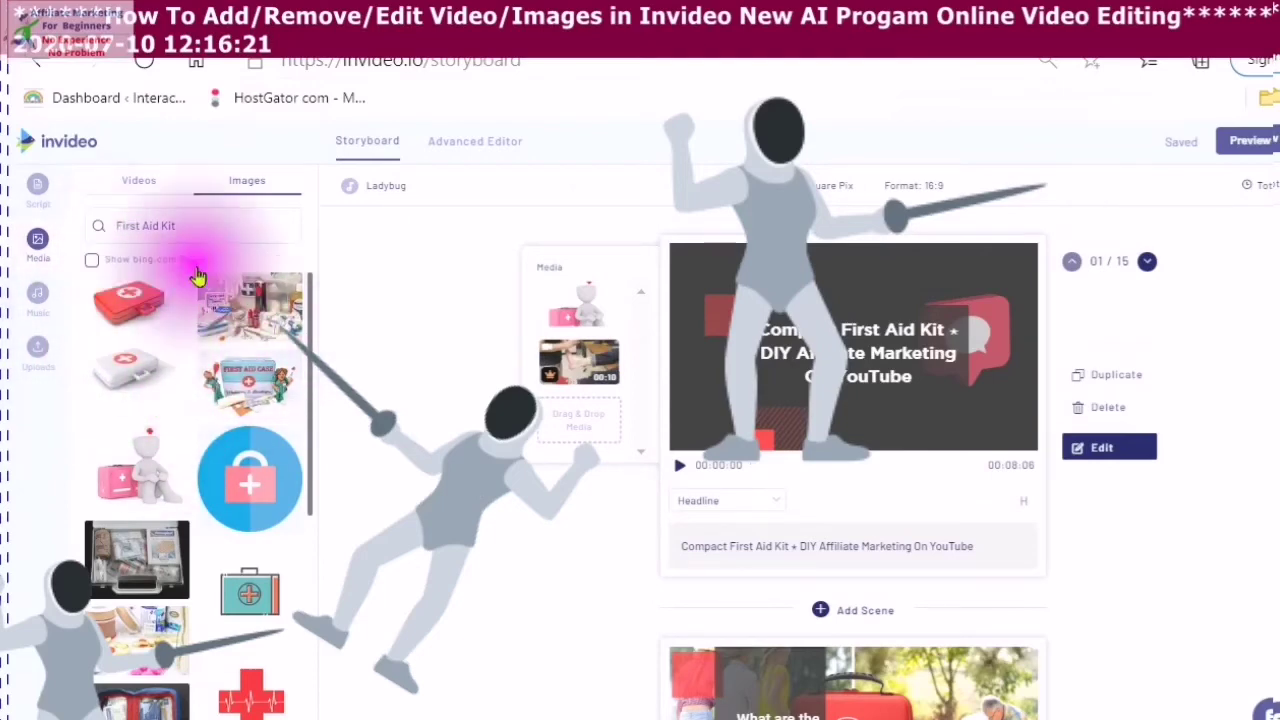
pyautogui.click(249, 319)
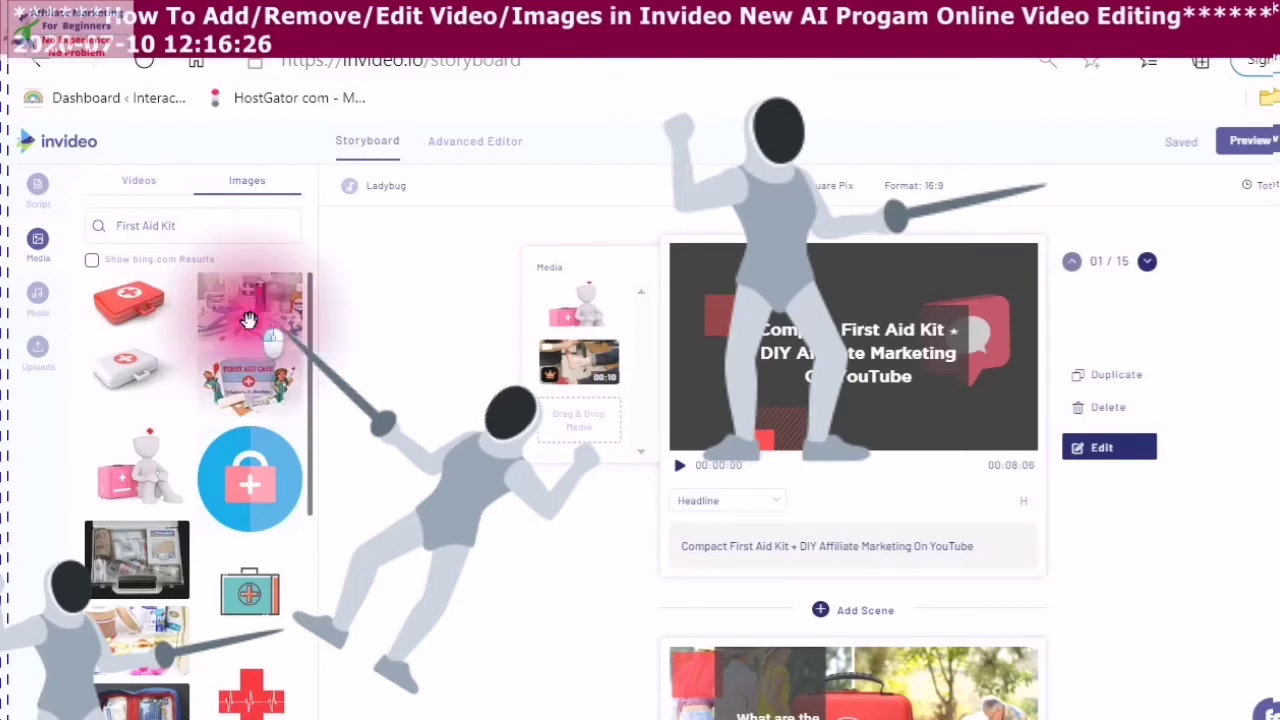
pyautogui.click(249, 320)
pyautogui.moveTo(249, 320); pyautogui.dragTo(578, 420)
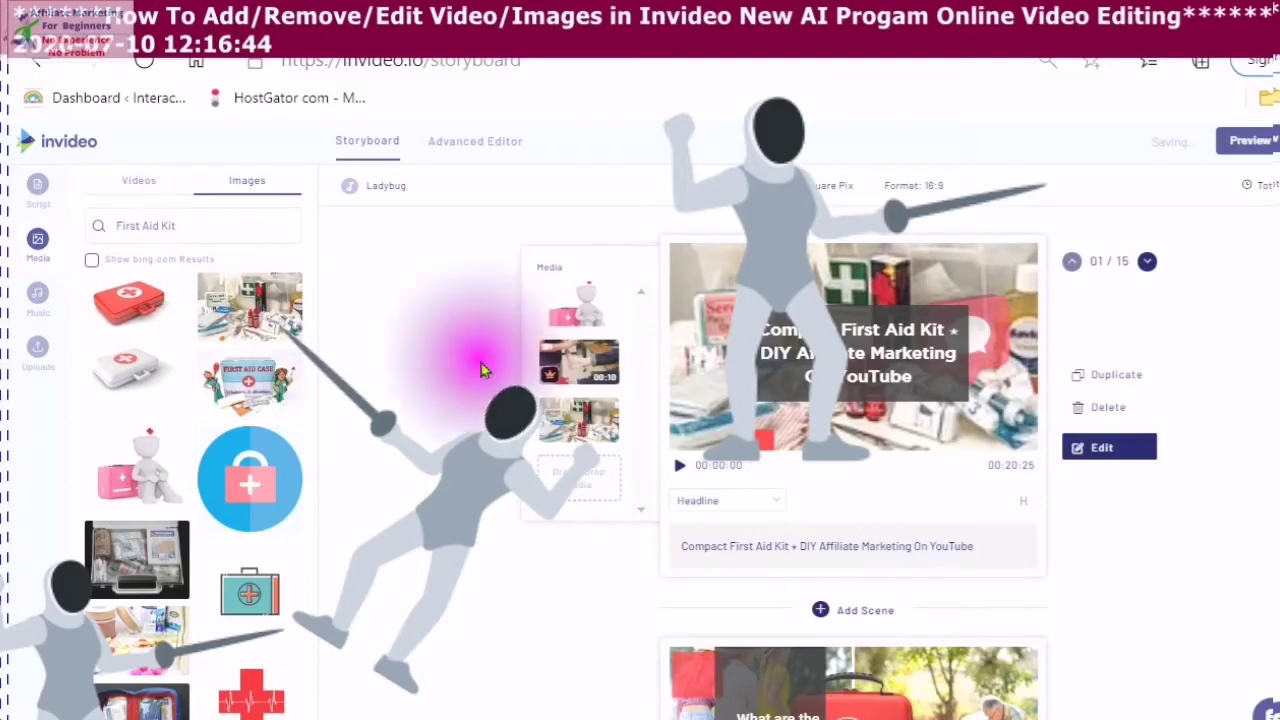
# - Add the premium video of bandages and tape, first in the video results, to the first scene's media
pyautogui.click(138, 182)
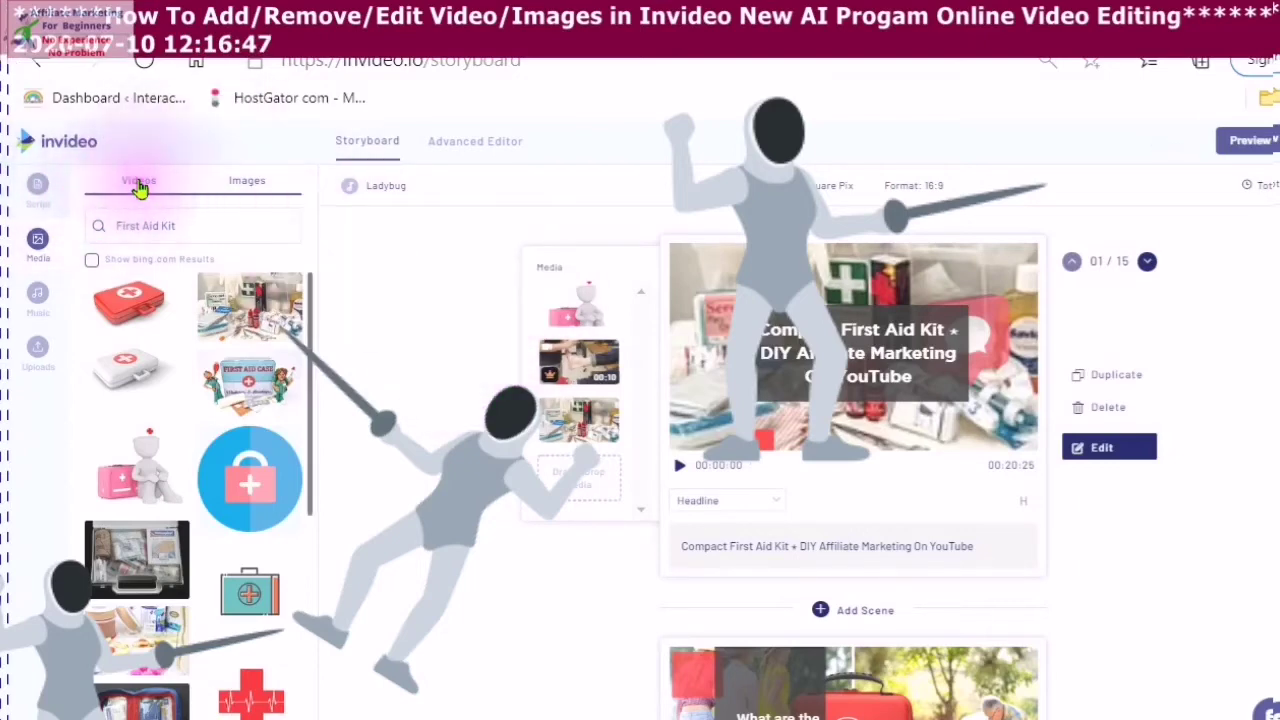
pyautogui.click(127, 189)
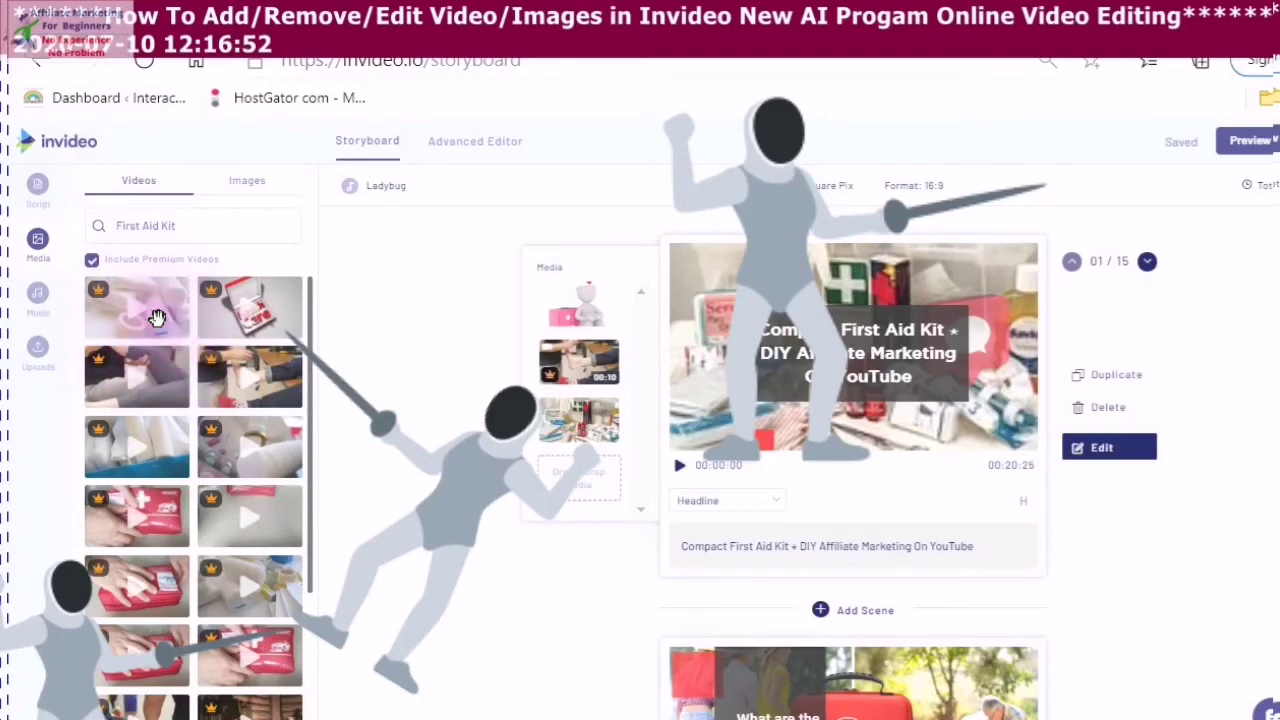
pyautogui.click(157, 318)
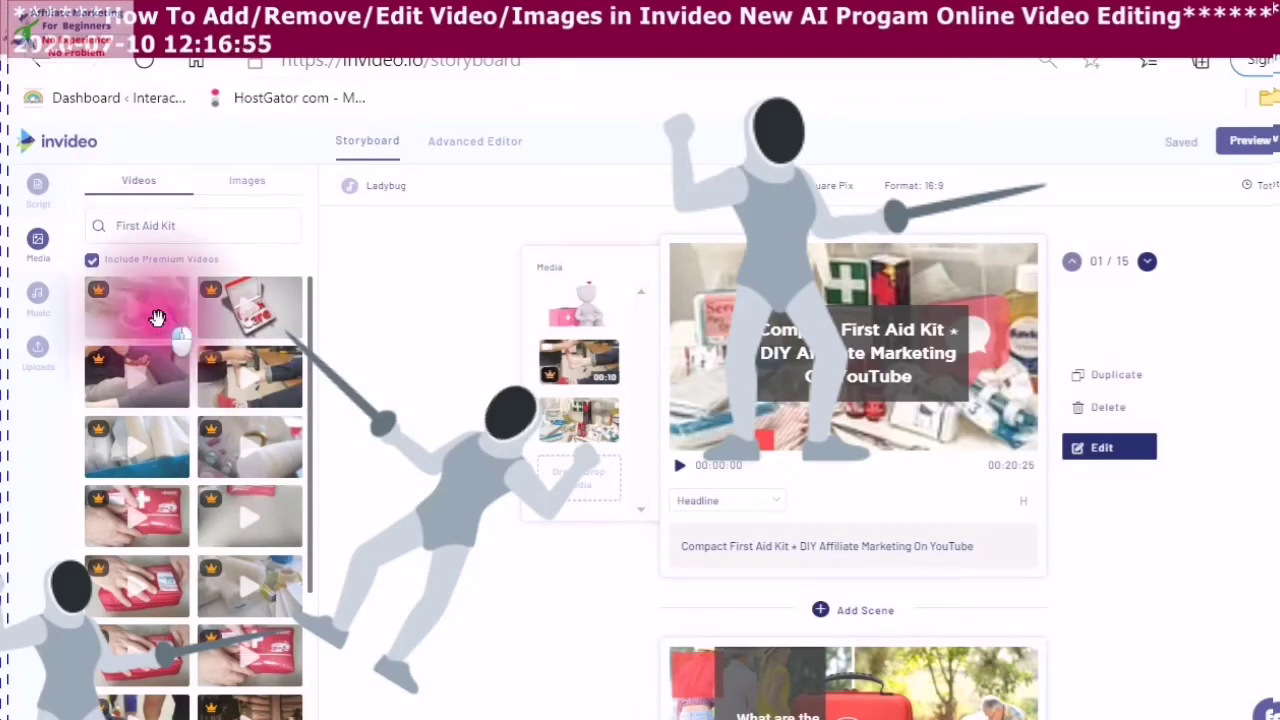
pyautogui.moveTo(157, 318); pyautogui.dragTo(598, 493)
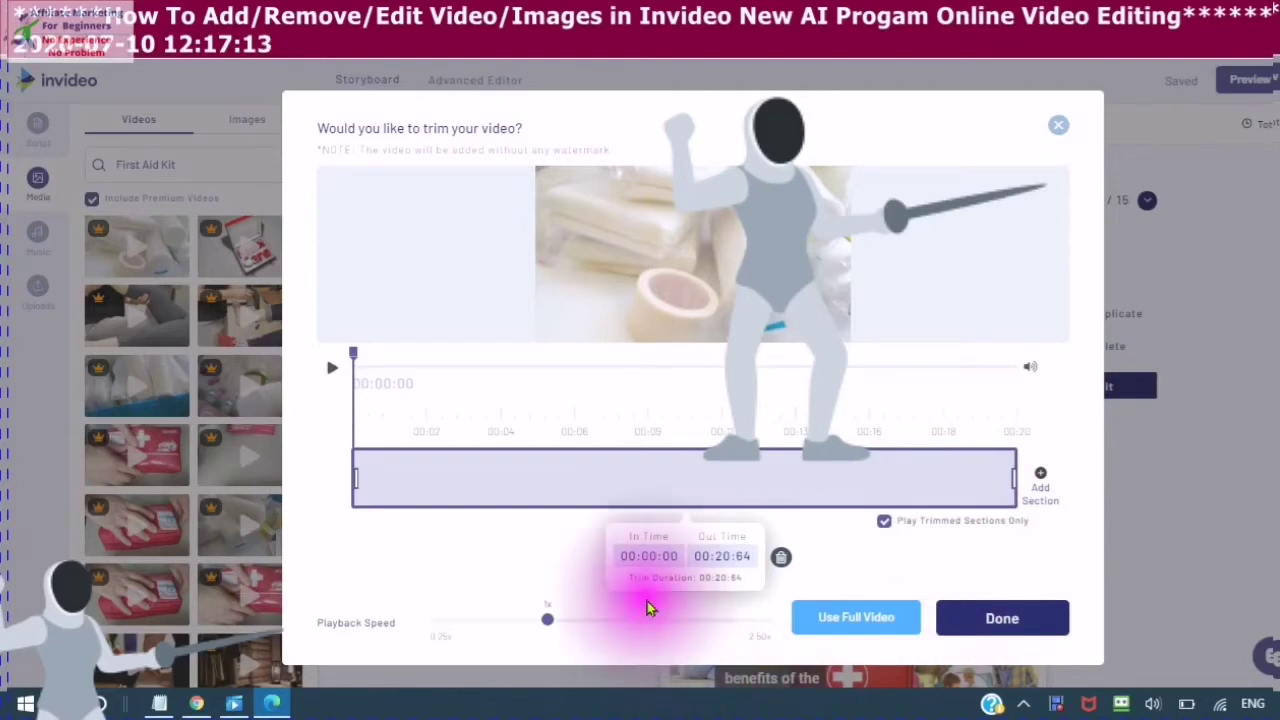
# - Preview the bandage clip and trim its out time to 00:10:08
pyautogui.click(334, 376)
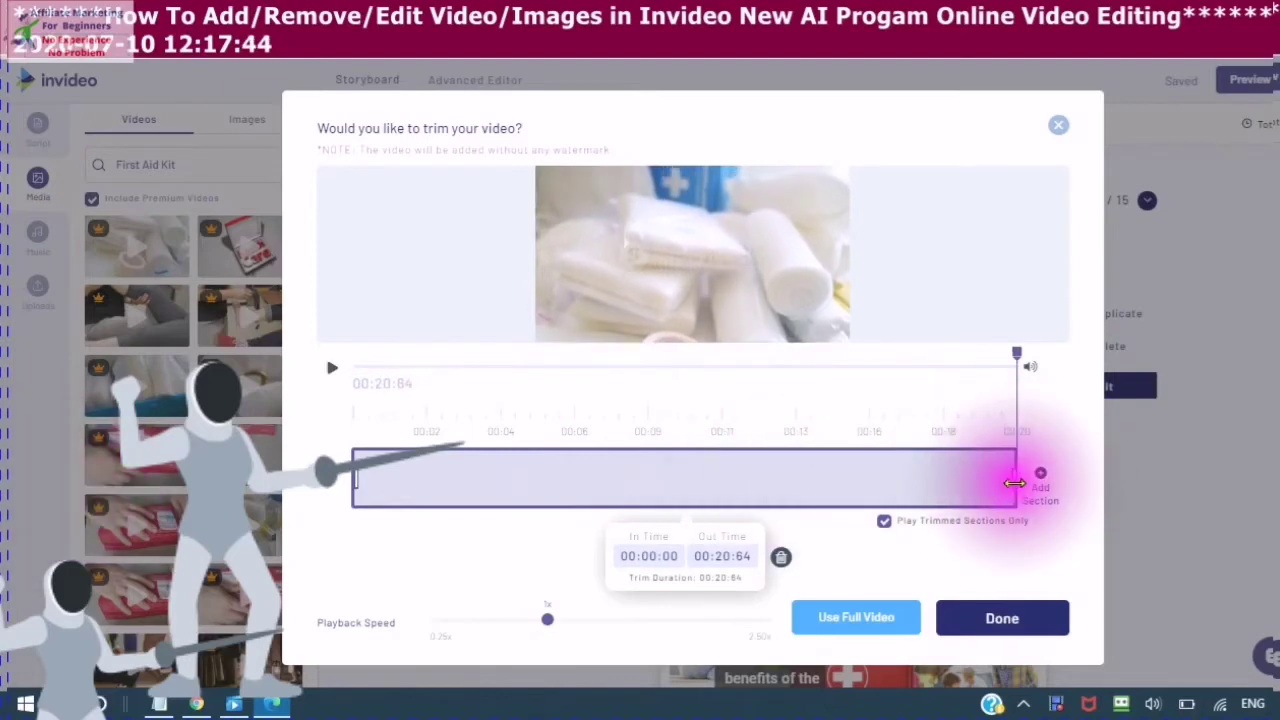
pyautogui.moveTo(1012, 487); pyautogui.dragTo(679, 459)
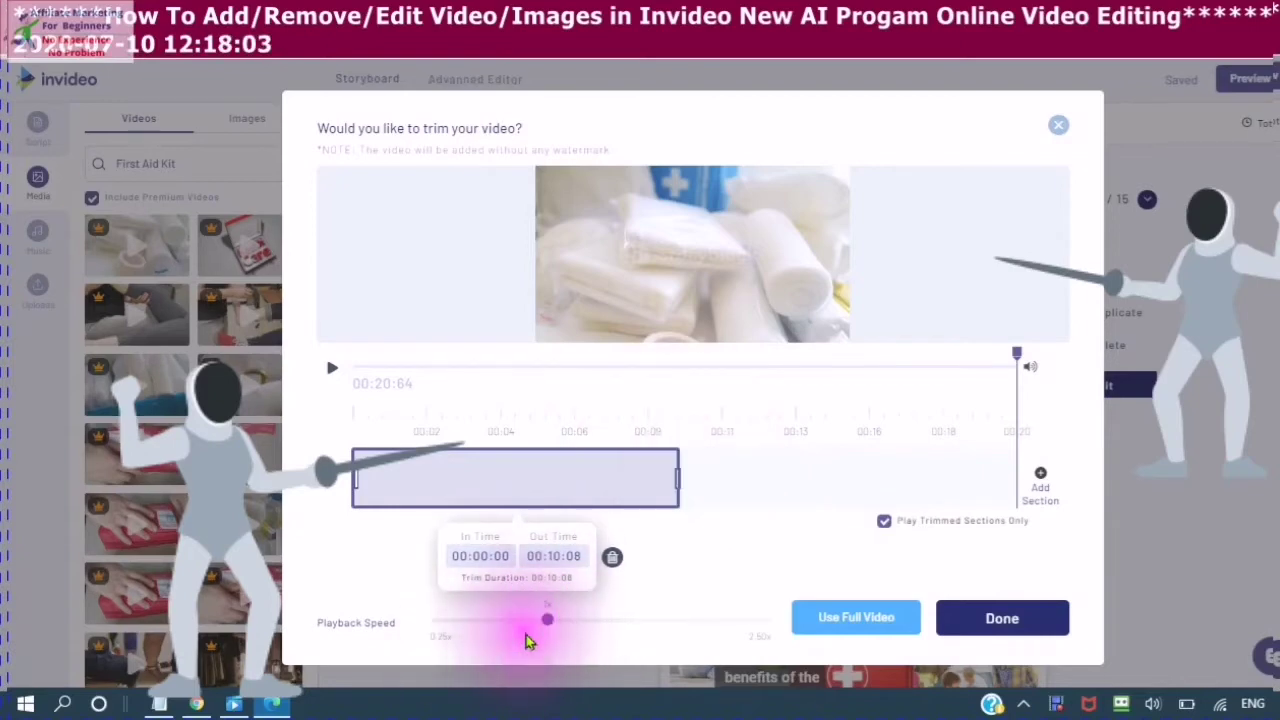
# - Set the clip's playback speed to 1.75x and preview it
pyautogui.click(553, 624)
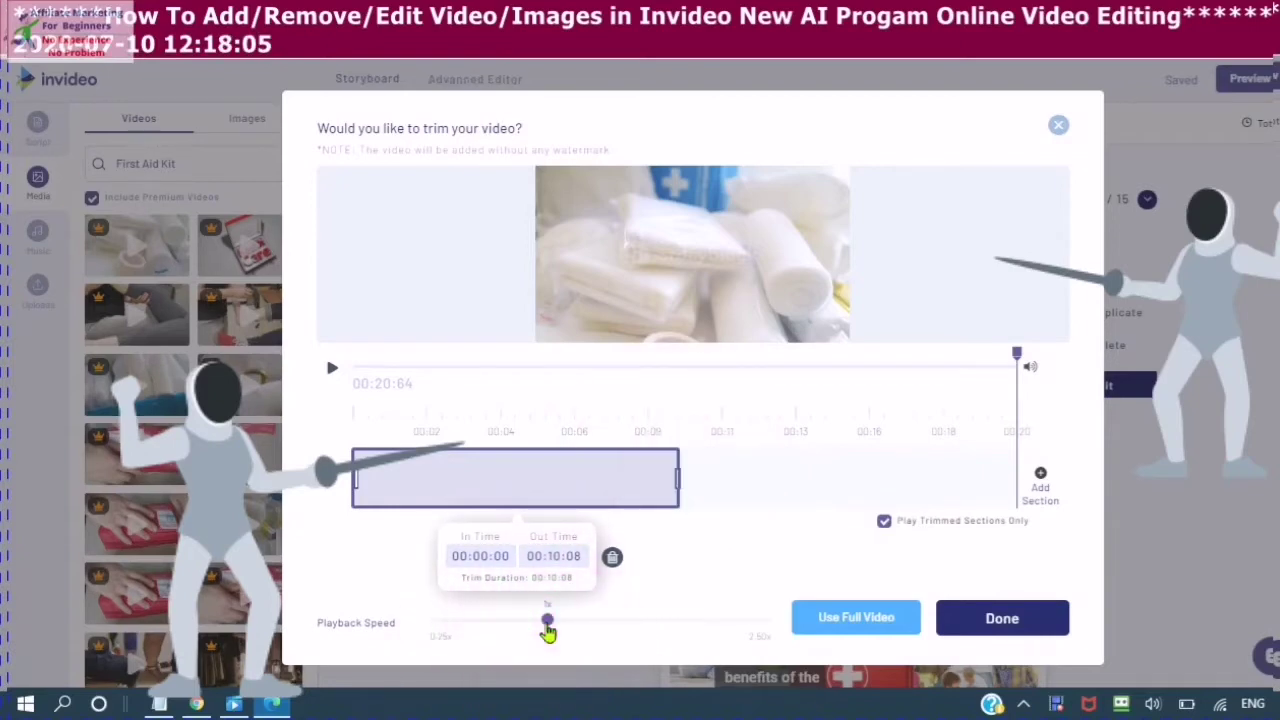
pyautogui.moveTo(548, 628); pyautogui.dragTo(657, 620)
pyautogui.click(336, 372)
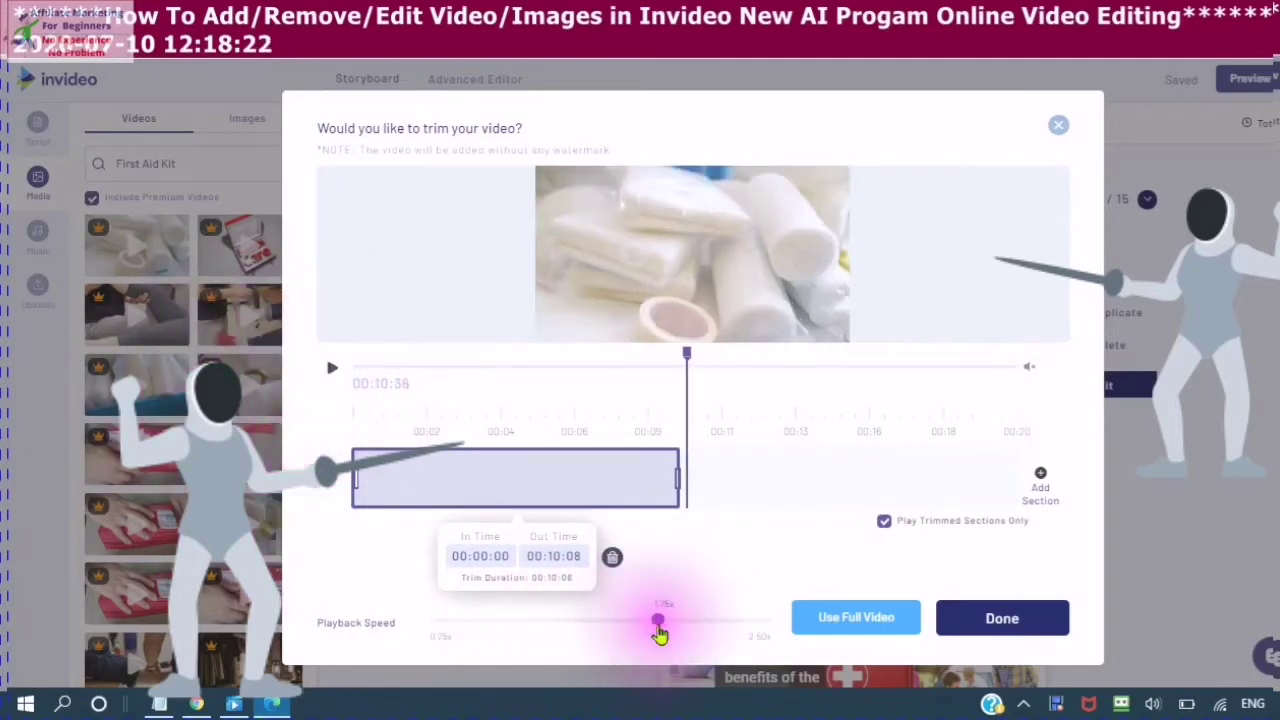
# - Set the clip's playback speed to 0.25x, preview it, and trim its in time to 00:02:31
pyautogui.click(657, 628)
pyautogui.moveTo(660, 633); pyautogui.dragTo(436, 621)
pyautogui.click(332, 370)
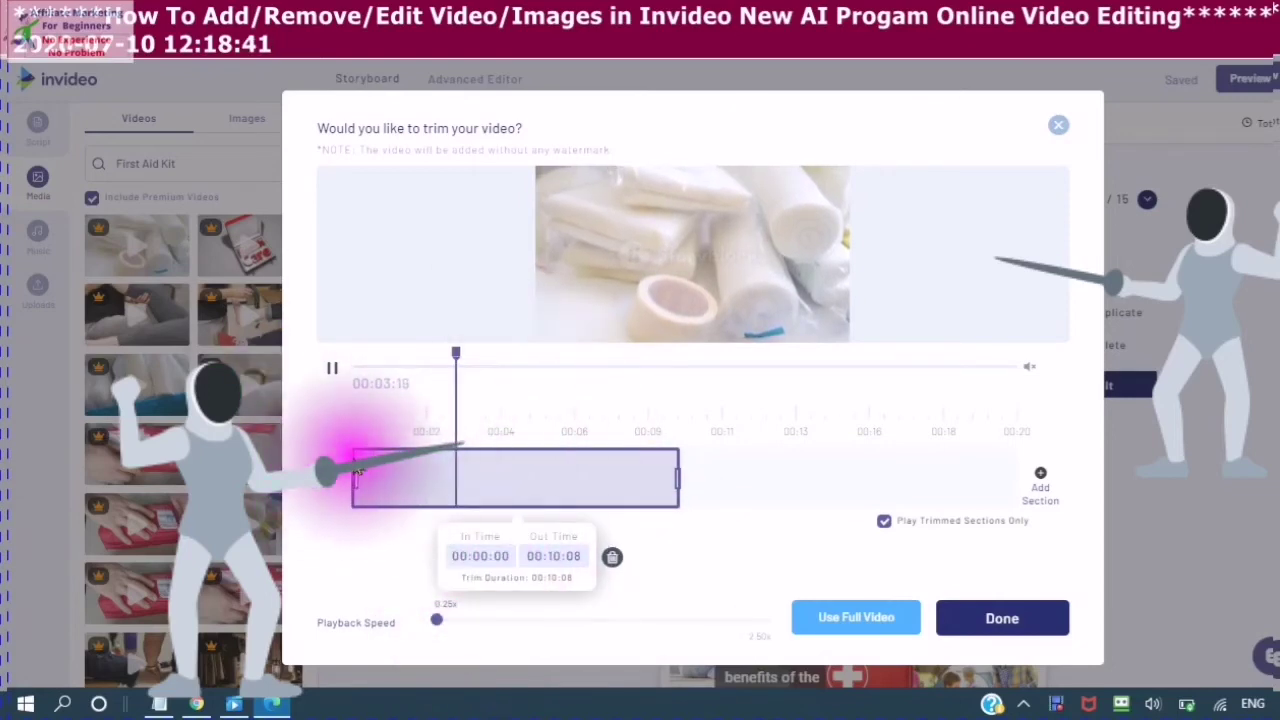
pyautogui.moveTo(352, 484); pyautogui.dragTo(430, 486)
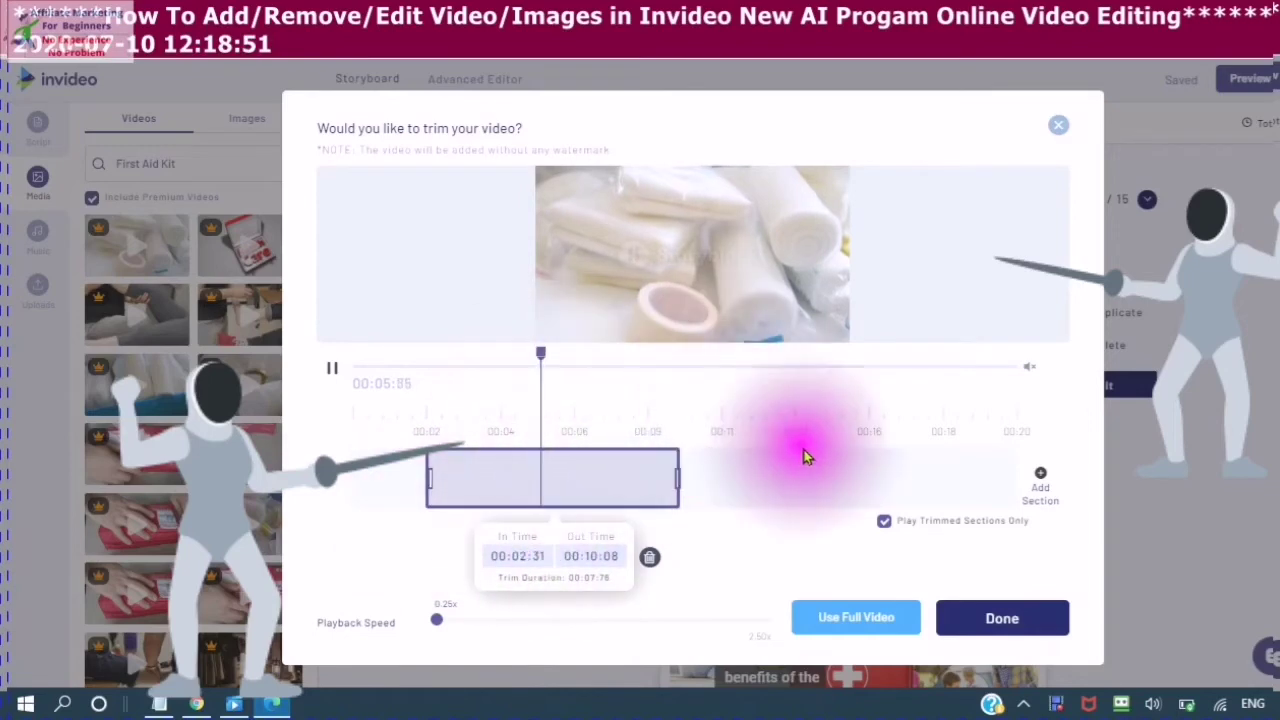
# - Apply the bandage clip's trim and speed settings and show the clip in the first scene's preview
pyautogui.scroll(-1, 785, 497)
pyautogui.click(1005, 620)
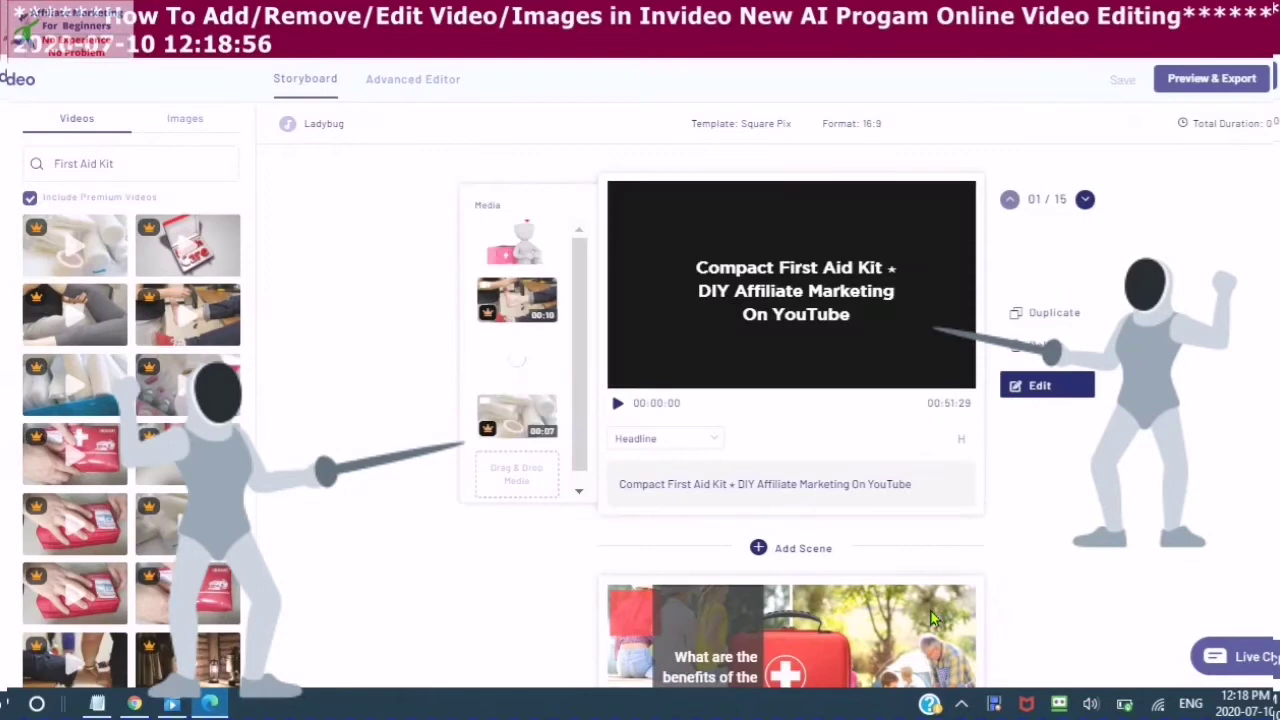
pyautogui.click(500, 423)
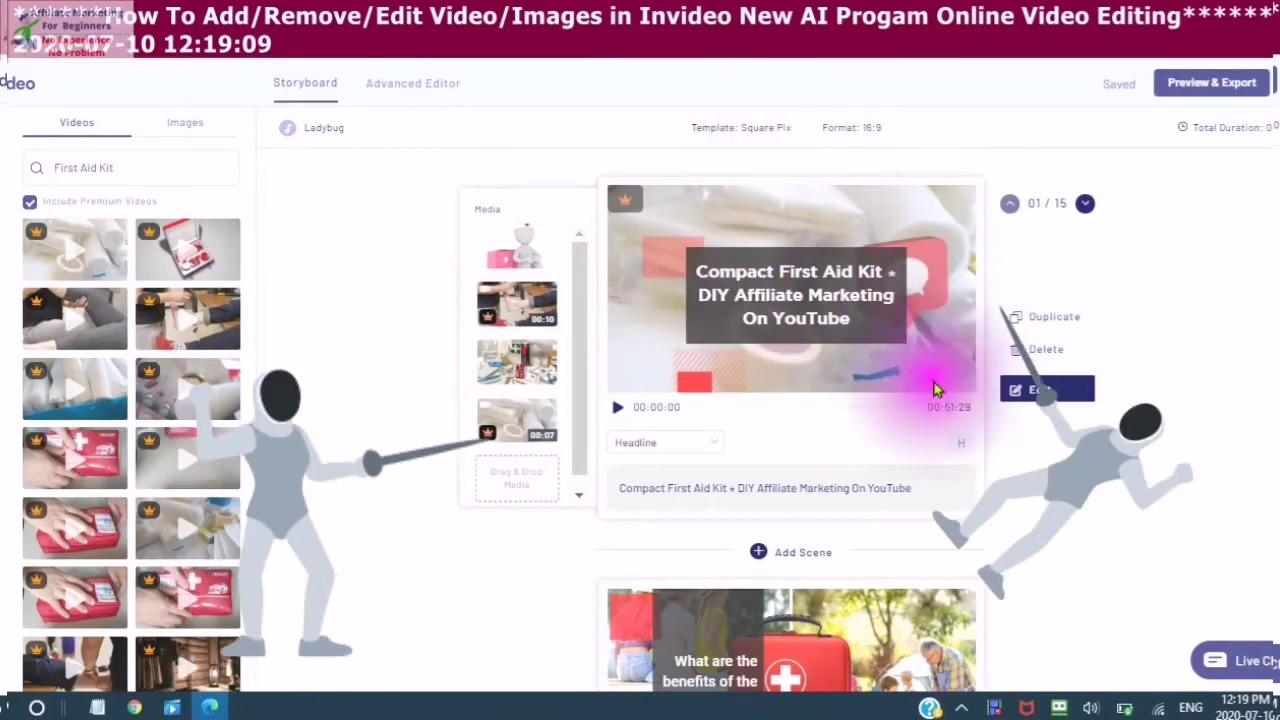
pyautogui.moveTo(519, 256)
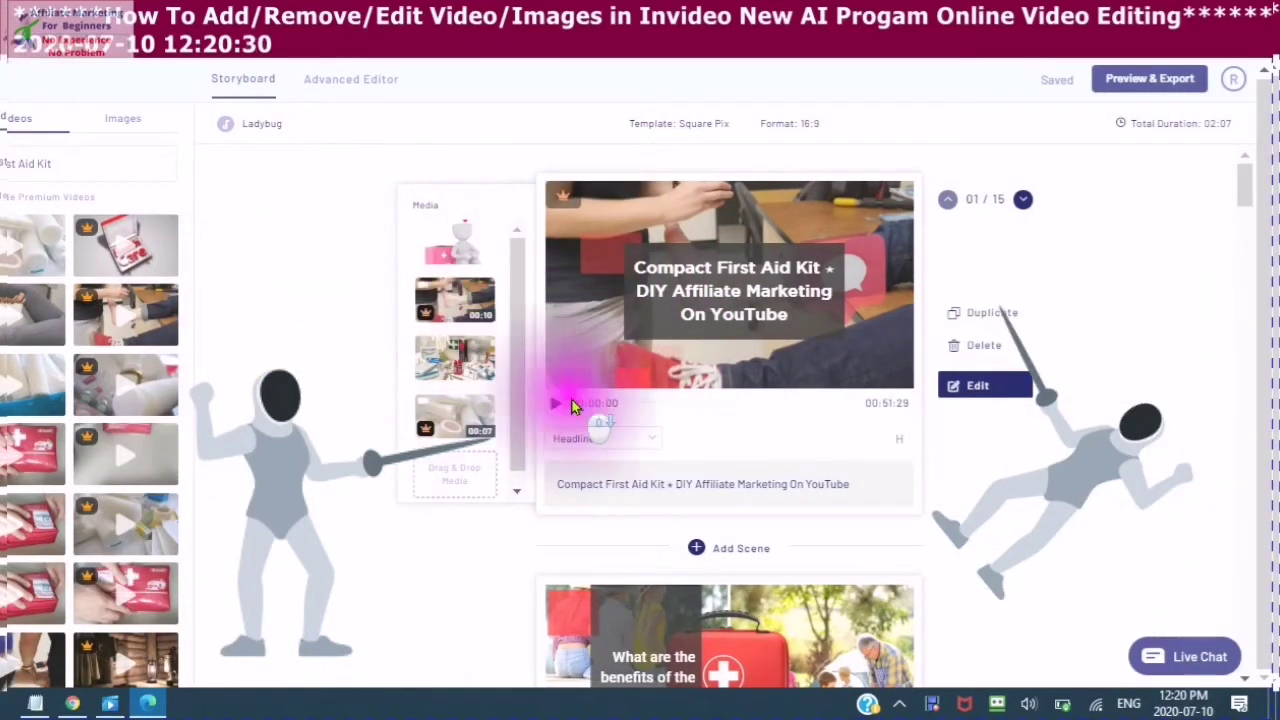
# - Open the first storyboard scene, "Compact First Aid Kit", for detailed editing
pyautogui.scroll(-3, 566, 426)
pyautogui.scroll(-2, 562, 420)
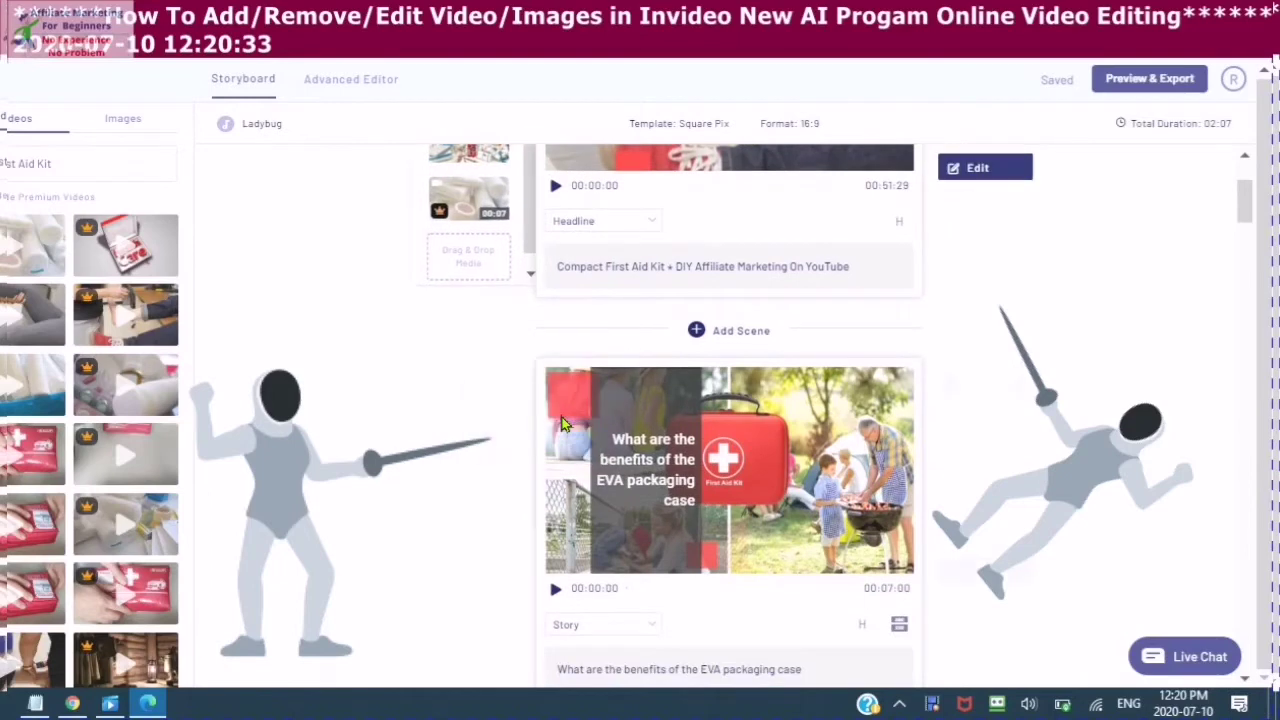
pyautogui.scroll(-1, 457, 243)
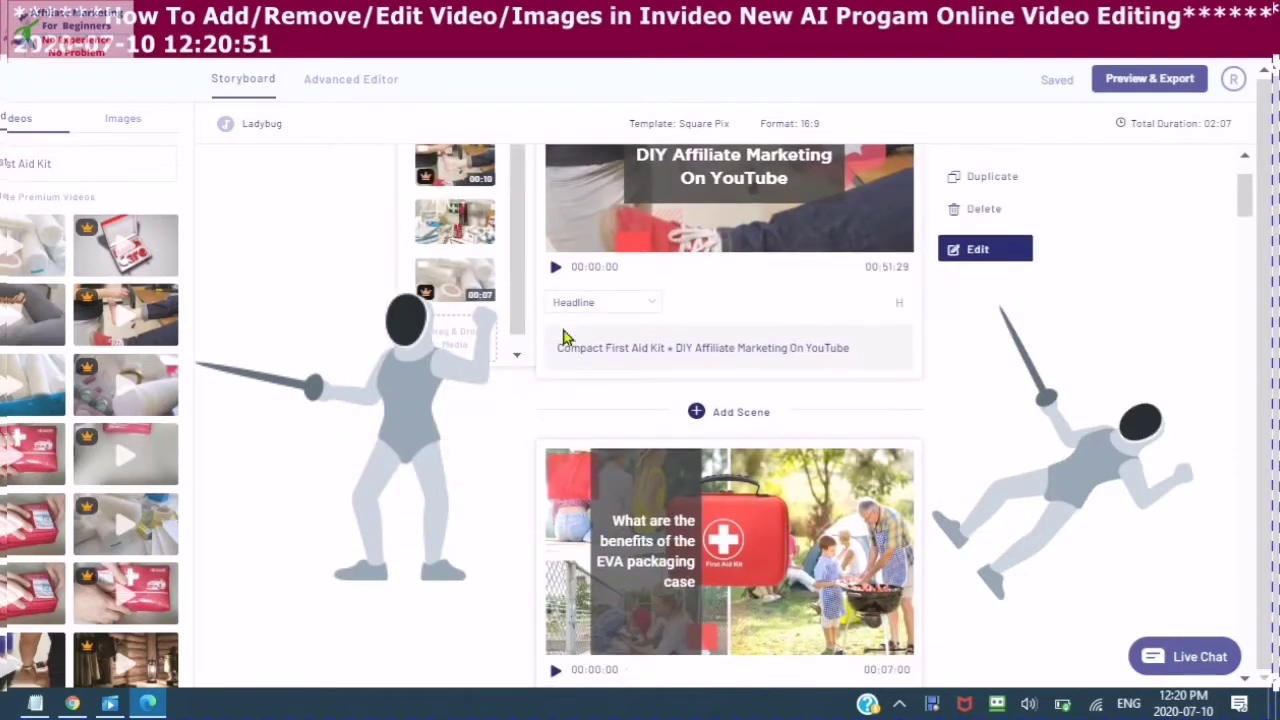
pyautogui.scroll(-1, 563, 338)
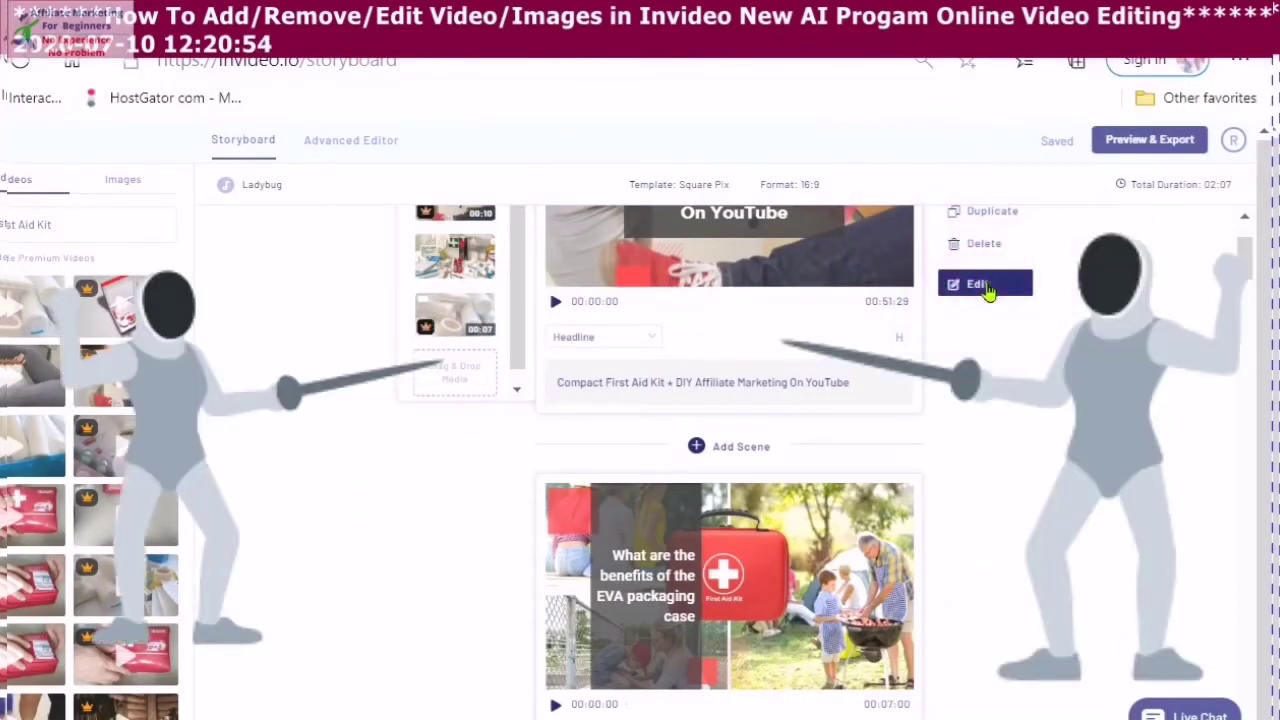
pyautogui.click(985, 286)
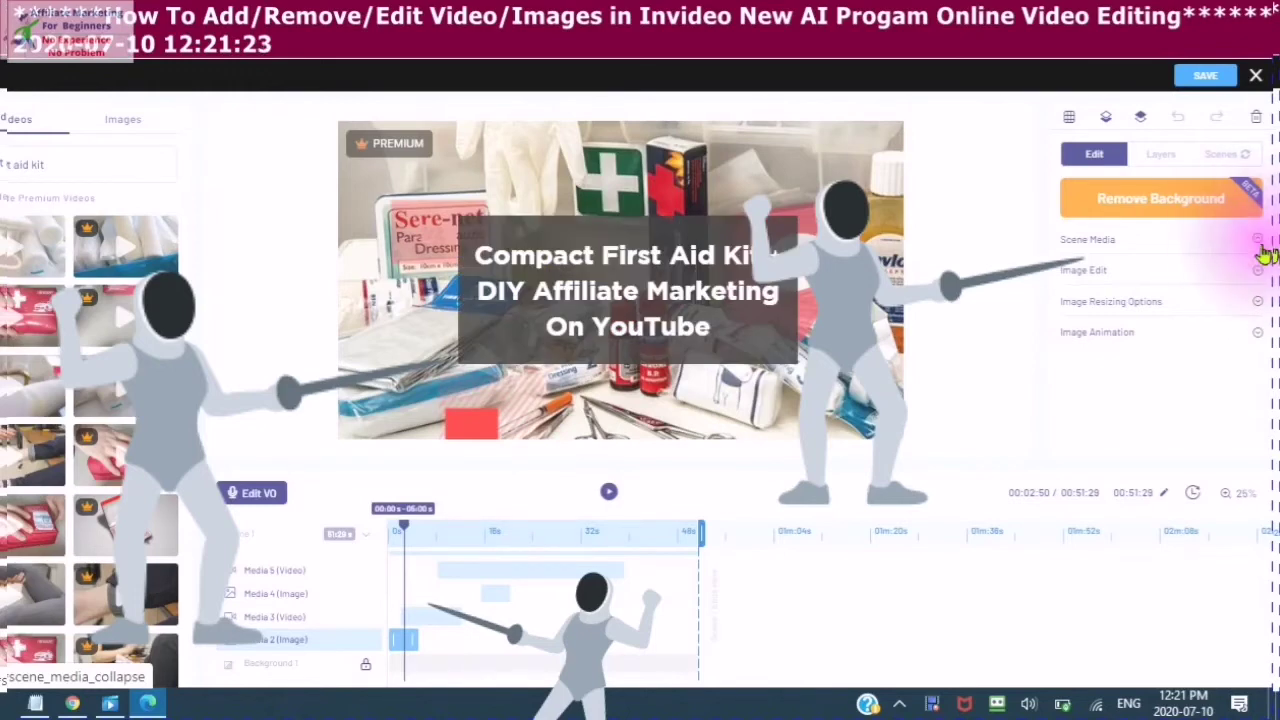
# - Examine the list of layers in the first scene, including its sticker, element, image and video layers
pyautogui.click(1262, 248)
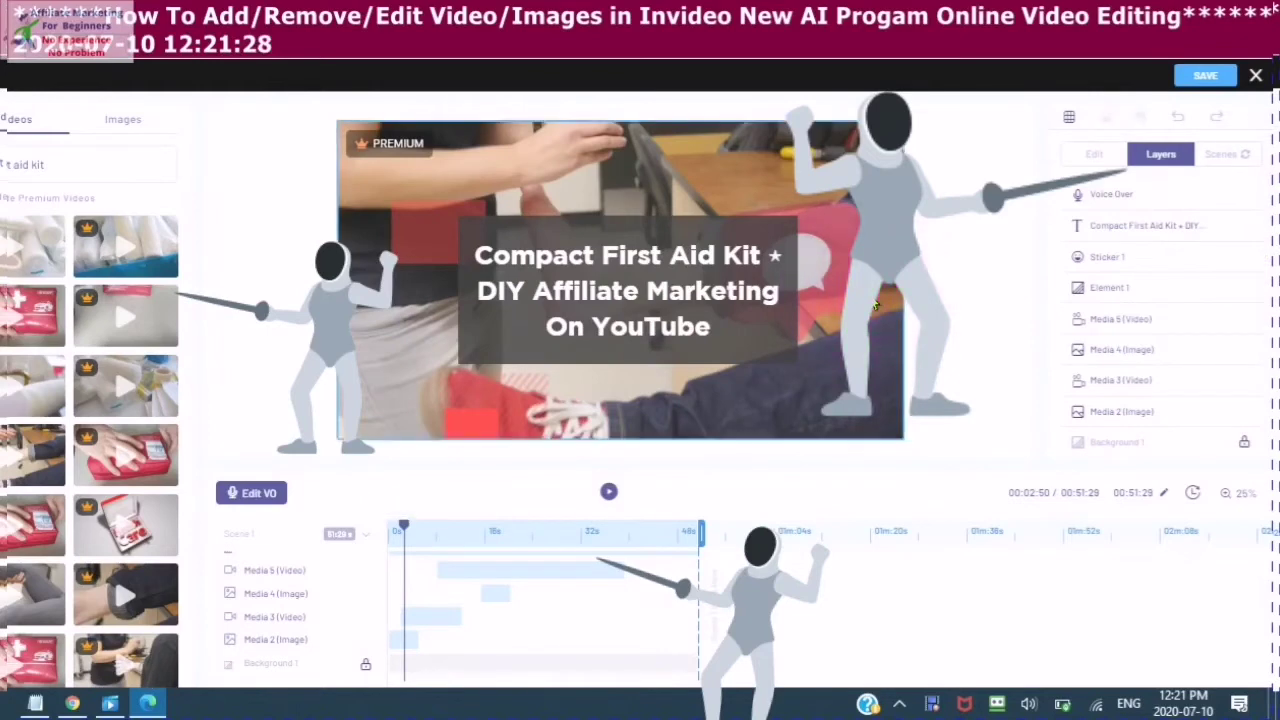
pyautogui.click(1210, 257)
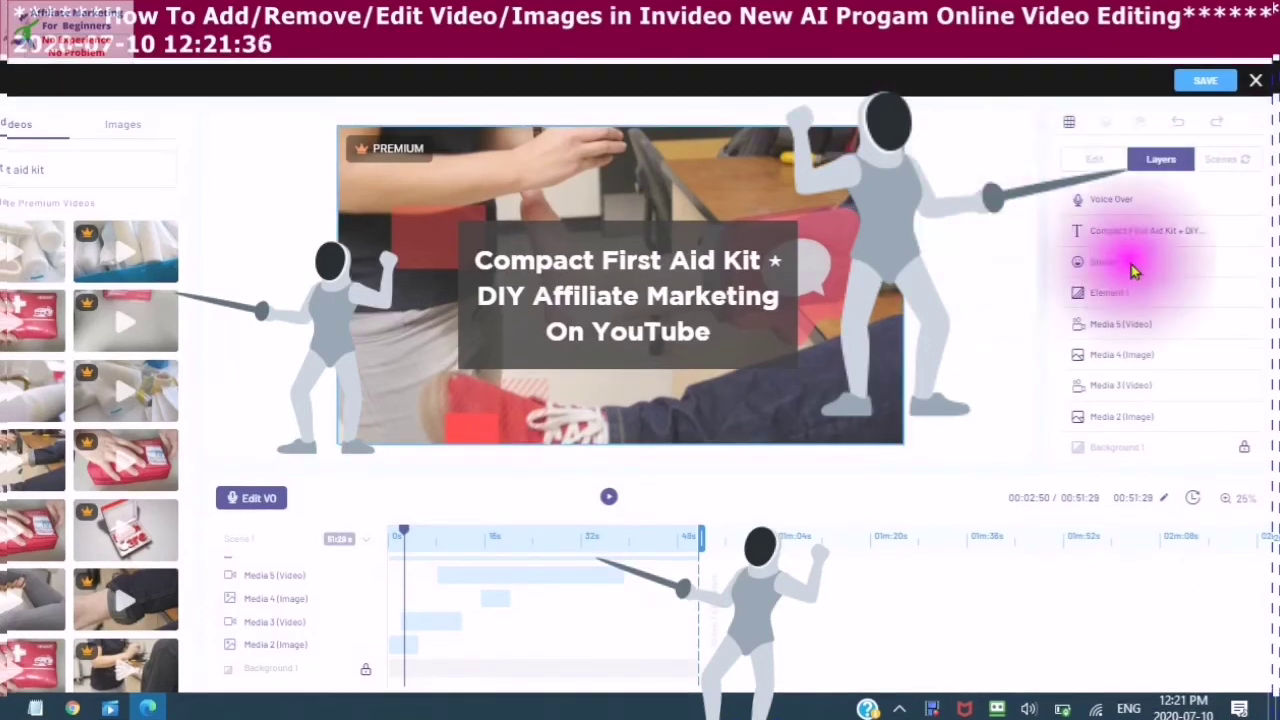
pyautogui.click(1175, 324)
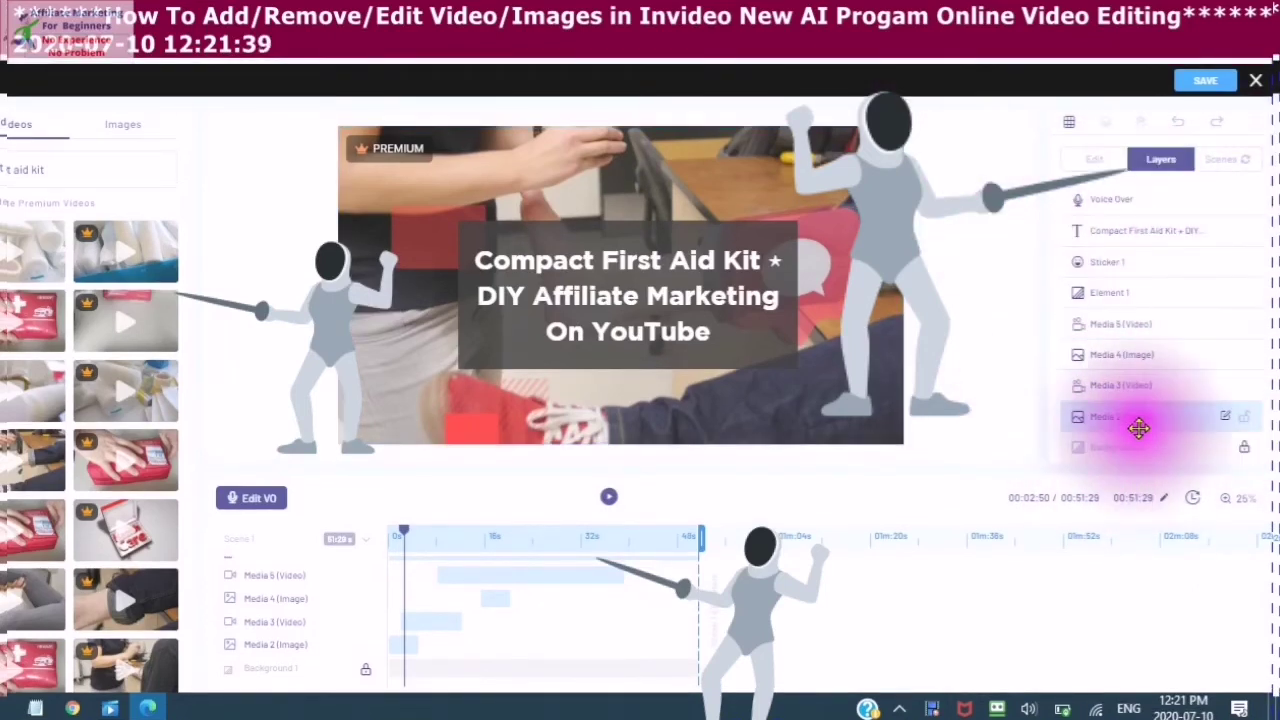
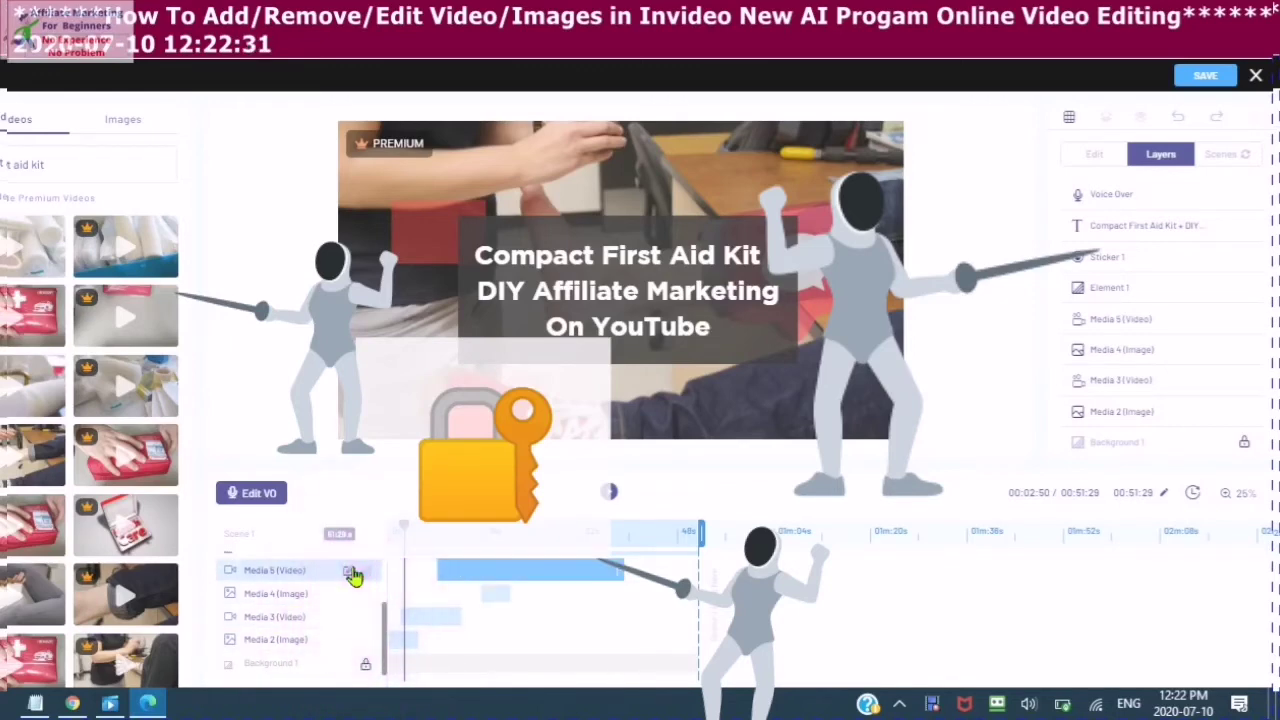
# - Unlock the Background 1 layer and lock the Media 2 (Image) layer on the scene timeline
pyautogui.click(366, 668)
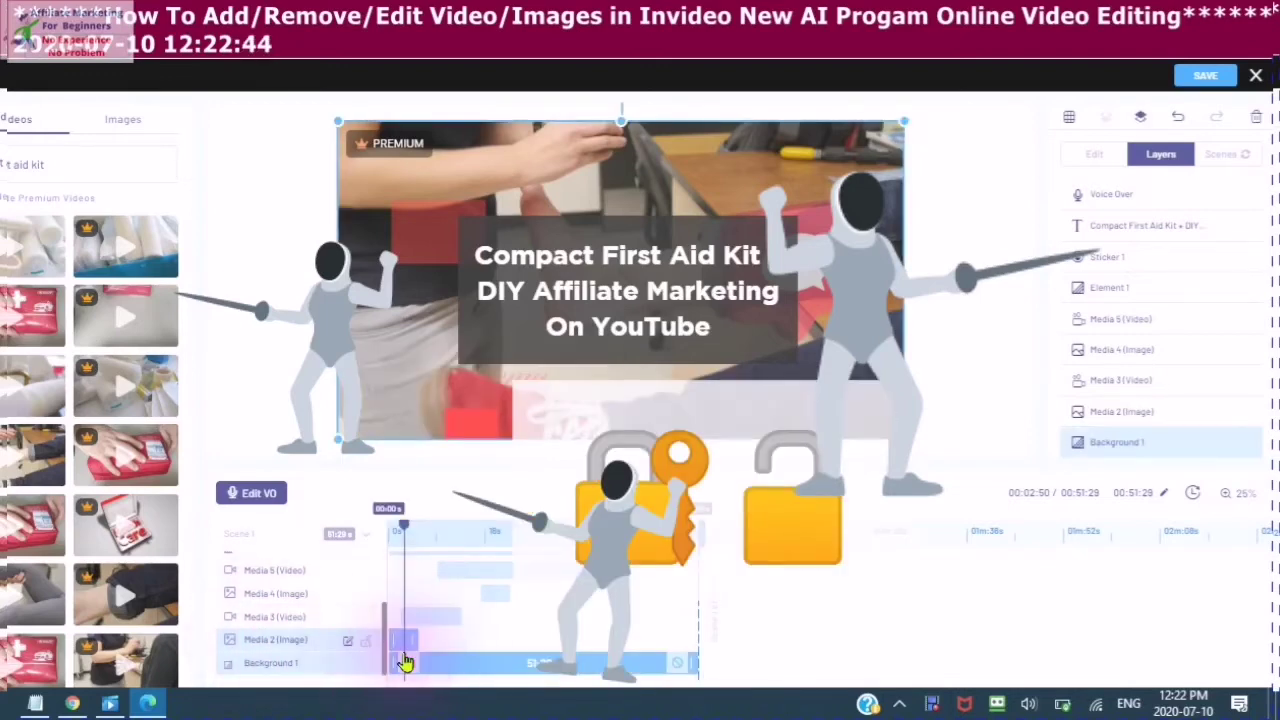
pyautogui.click(367, 648)
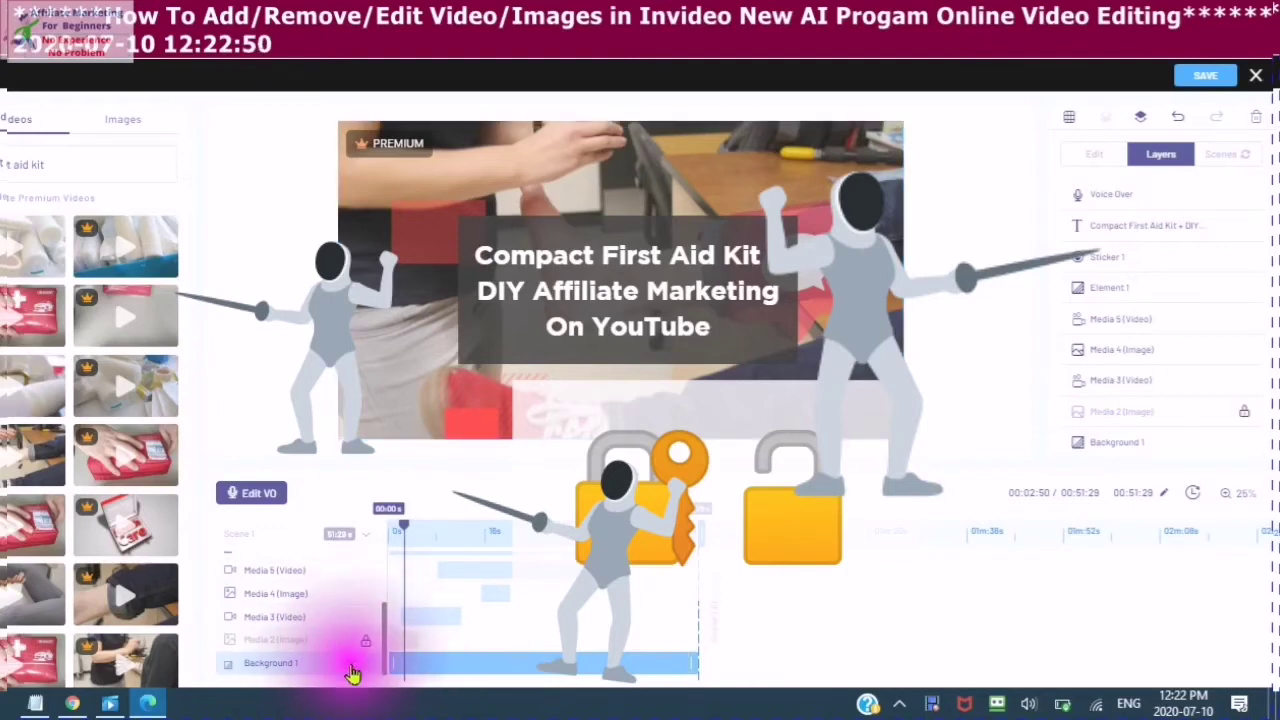
pyautogui.click(232, 630)
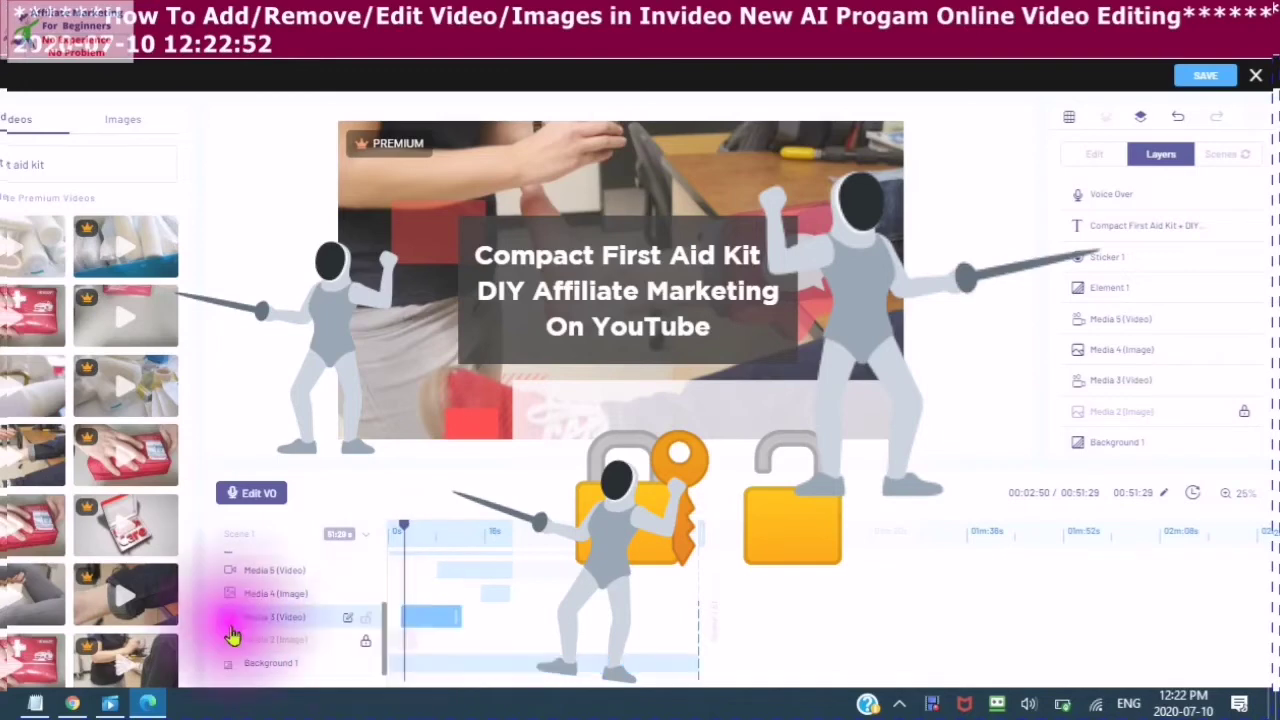
pyautogui.click(262, 664)
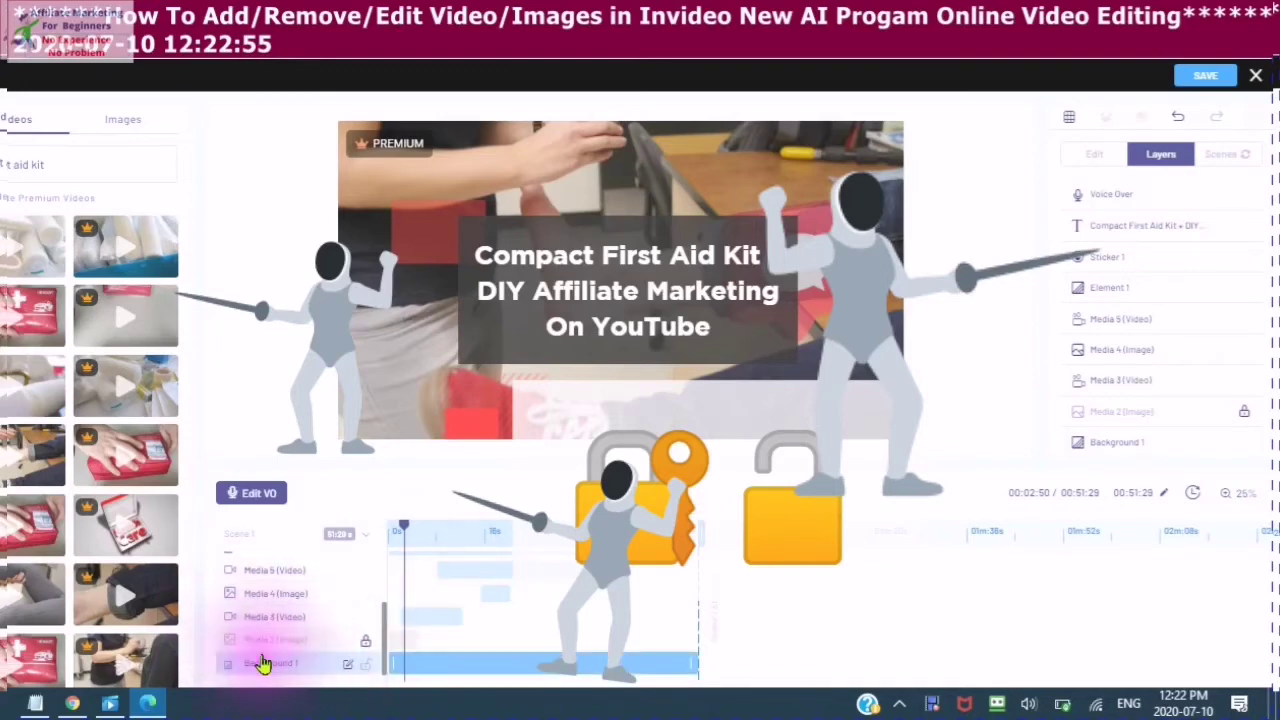
# - Lock the Media 5 (Video) layer on the scene timeline and unlock it again
pyautogui.click(308, 593)
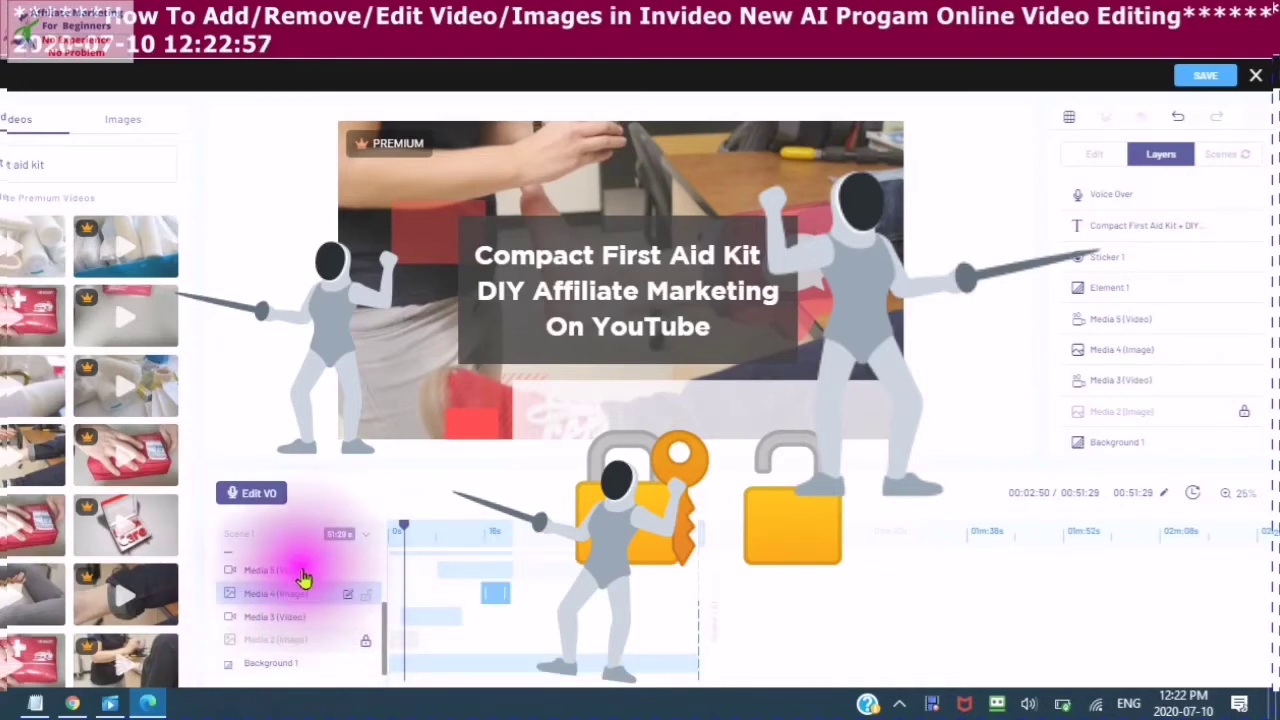
pyautogui.click(370, 584)
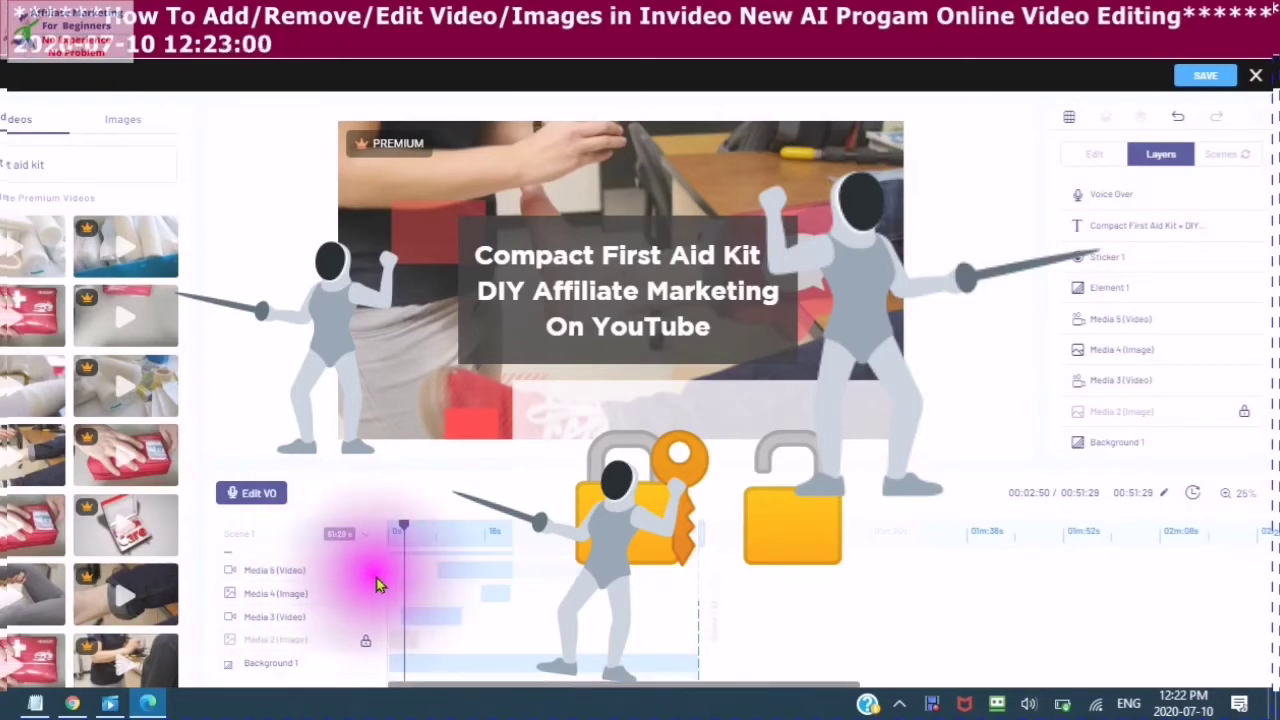
pyautogui.click(366, 578)
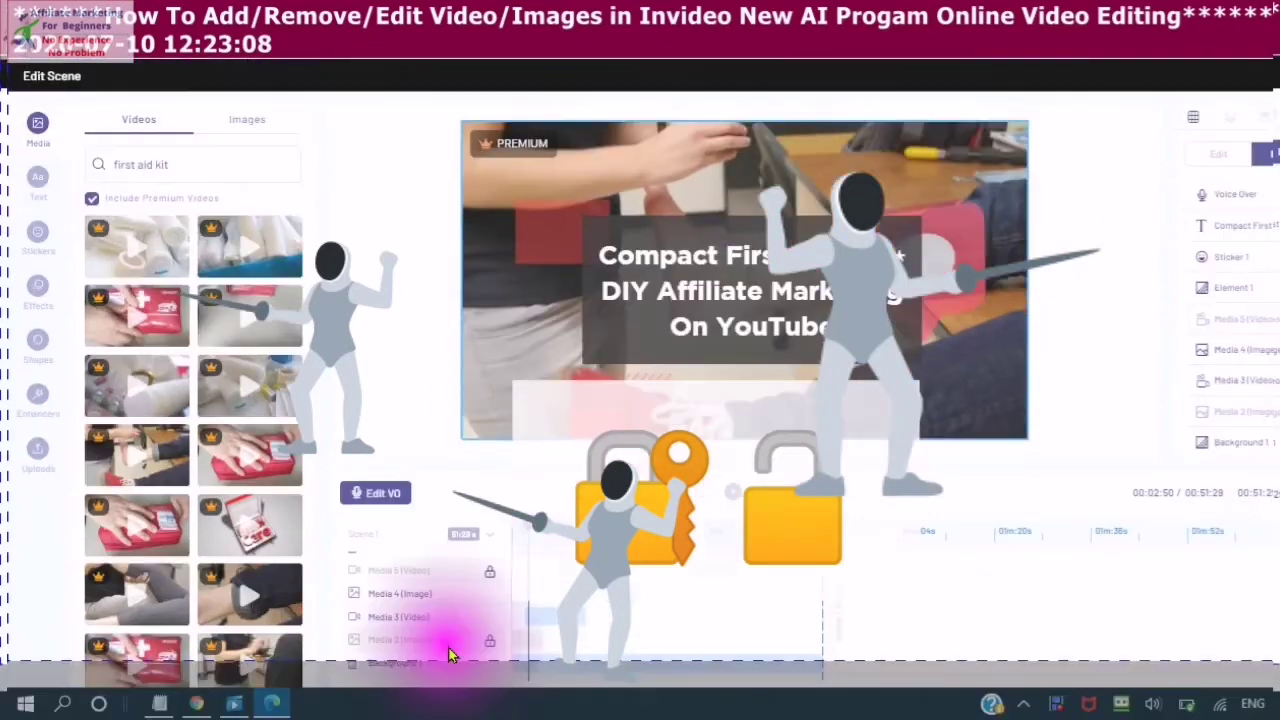
pyautogui.click(465, 617)
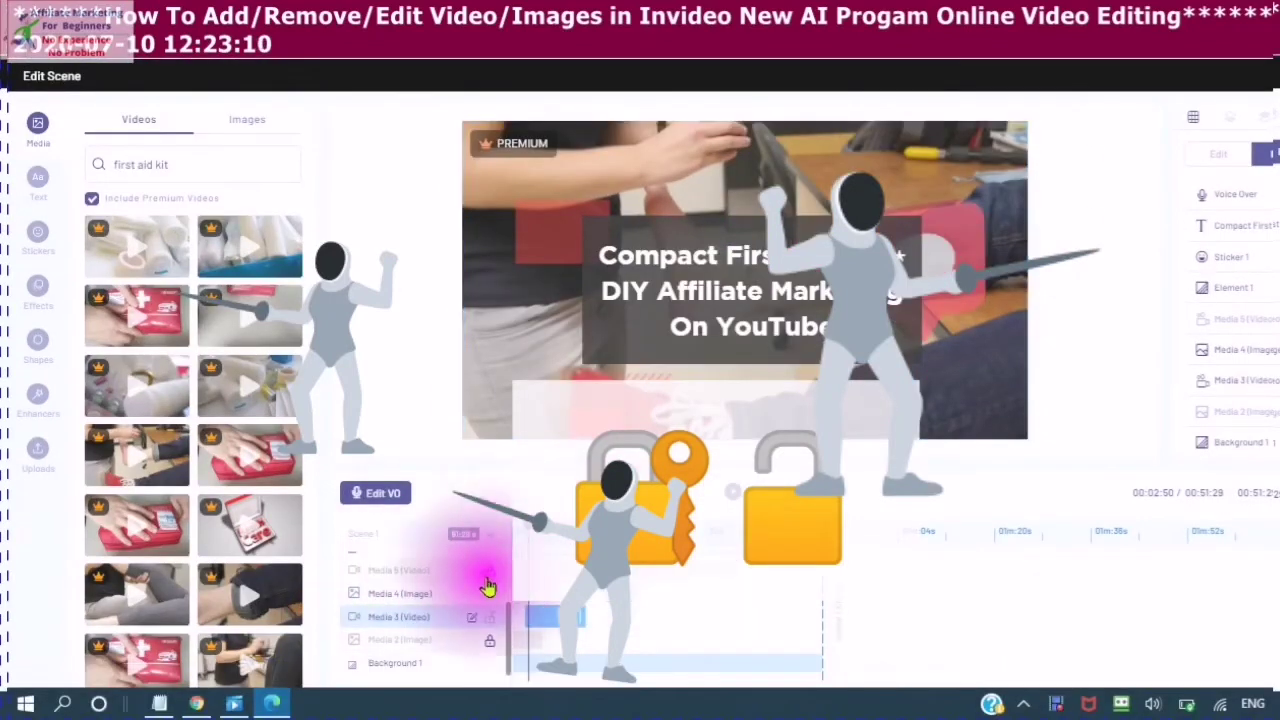
pyautogui.click(490, 575)
pyautogui.click(490, 575)
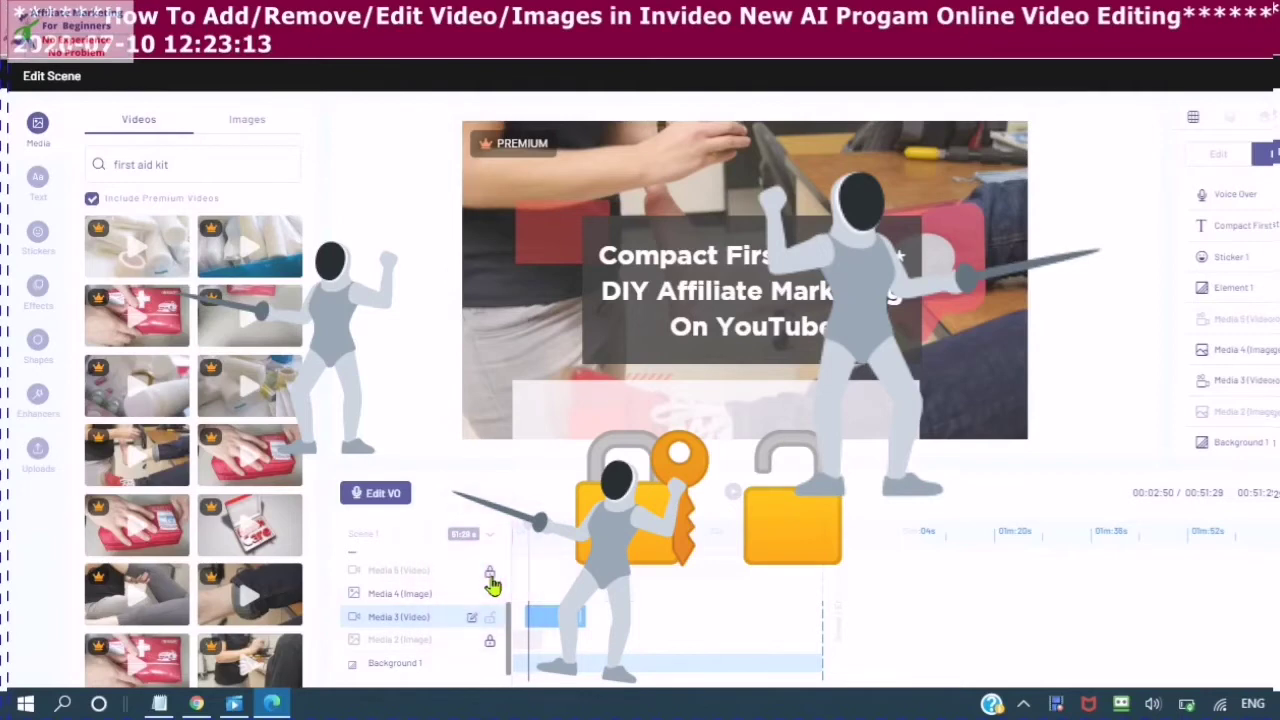
pyautogui.click(491, 578)
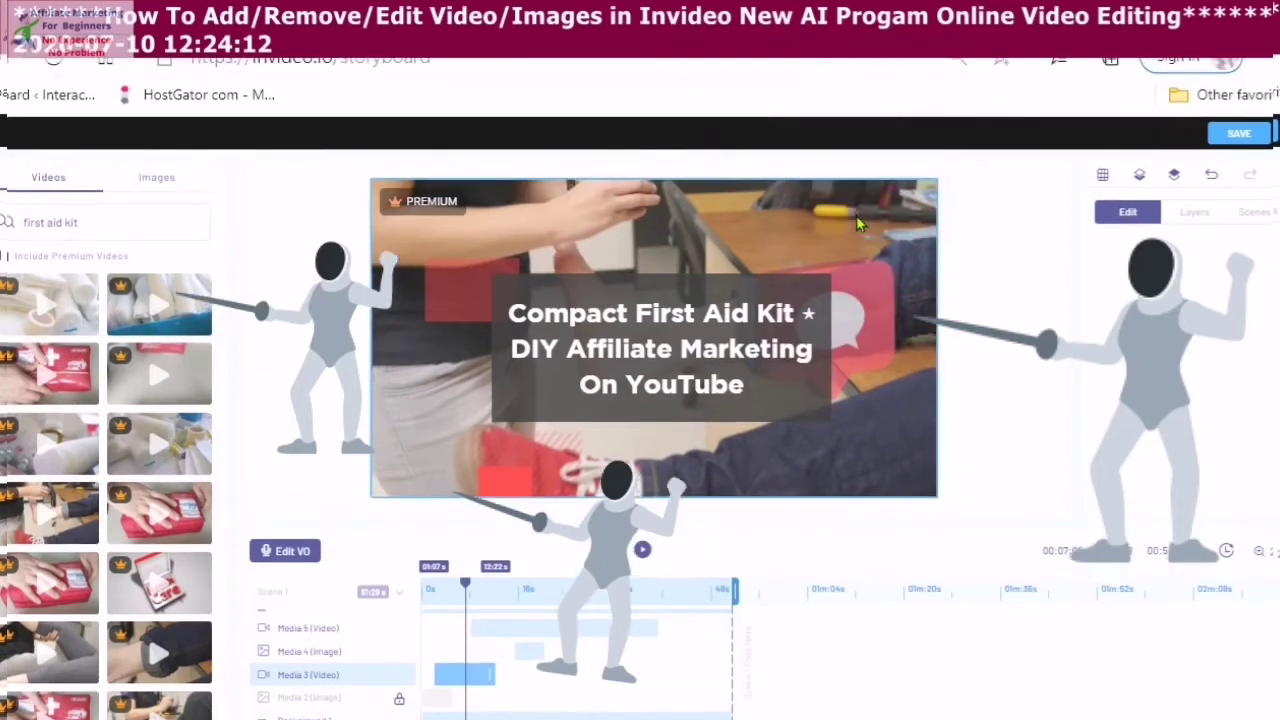
# - Select the Media 3 video on the canvas and review its resizing options, keeping Fit With Blur
pyautogui.click(856, 216)
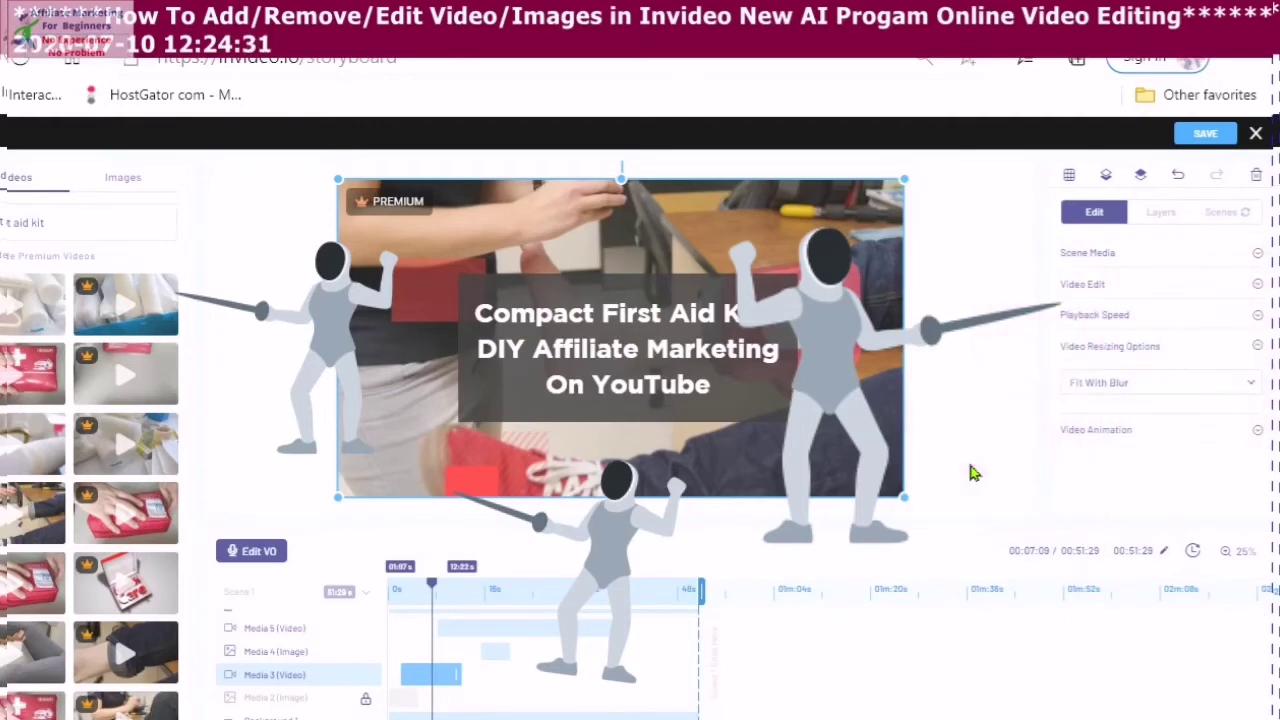
pyautogui.click(1253, 386)
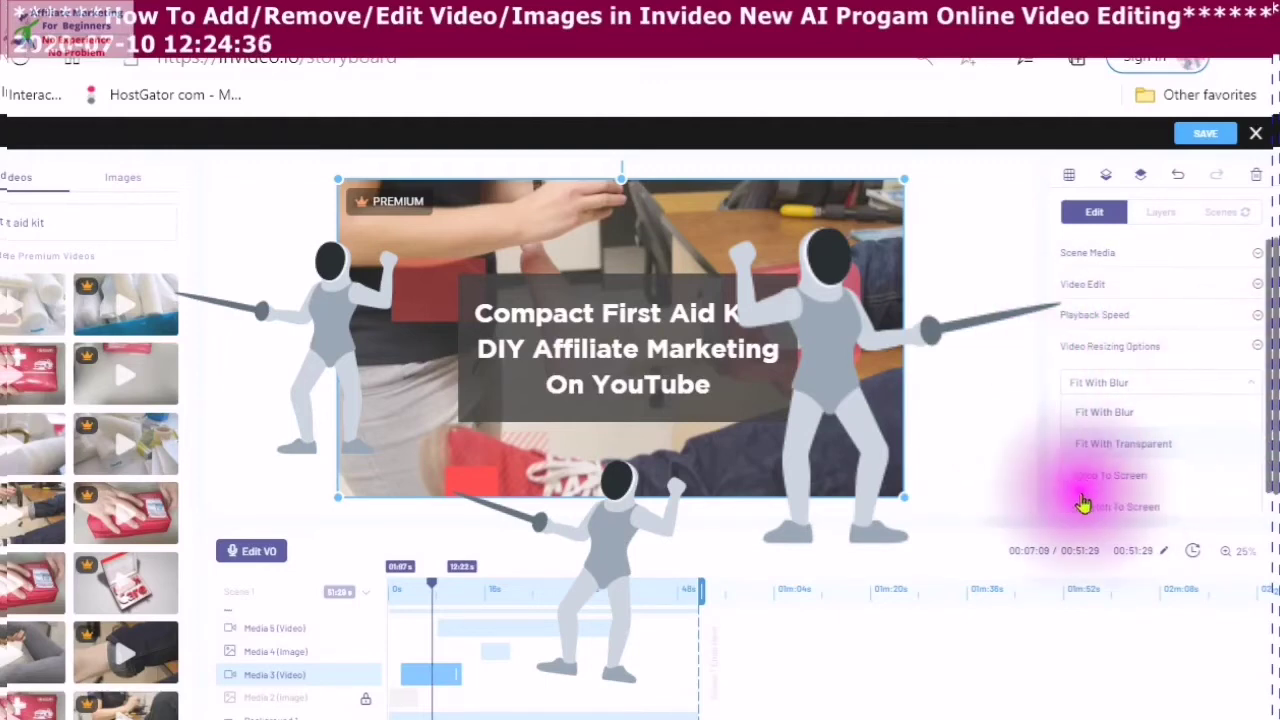
pyautogui.scroll(-1, 1090, 410)
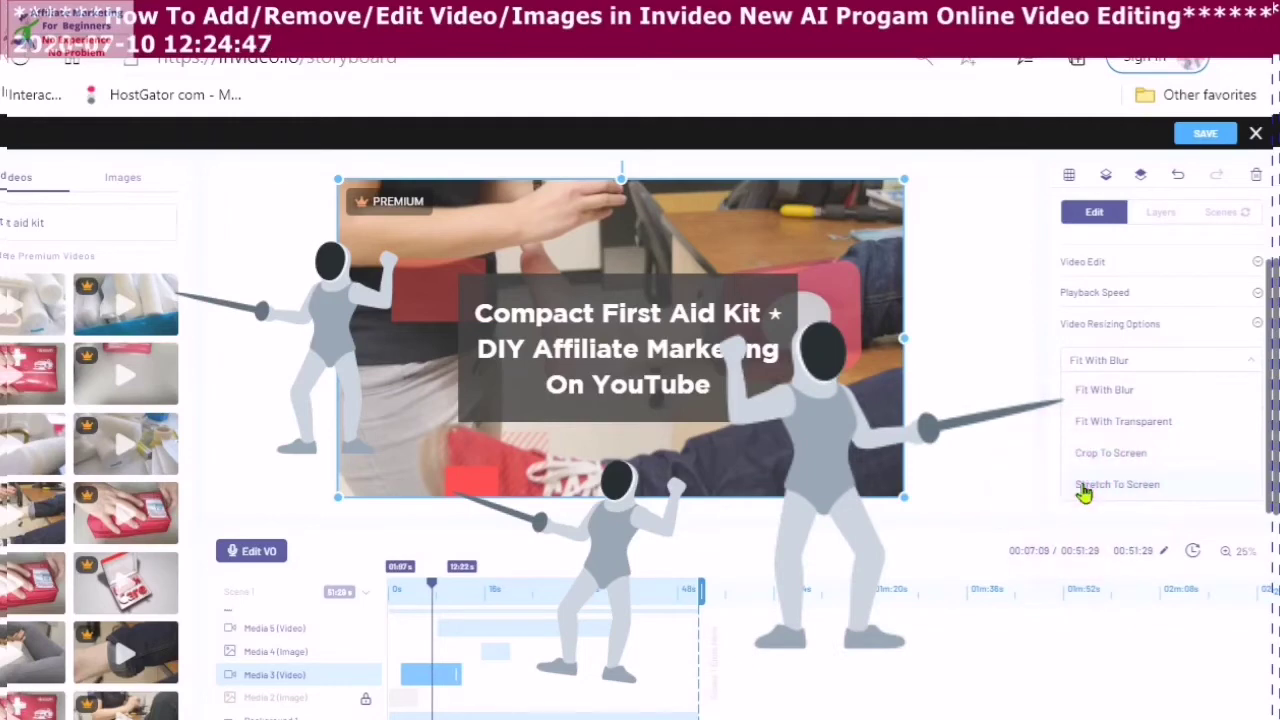
pyautogui.click(1251, 373)
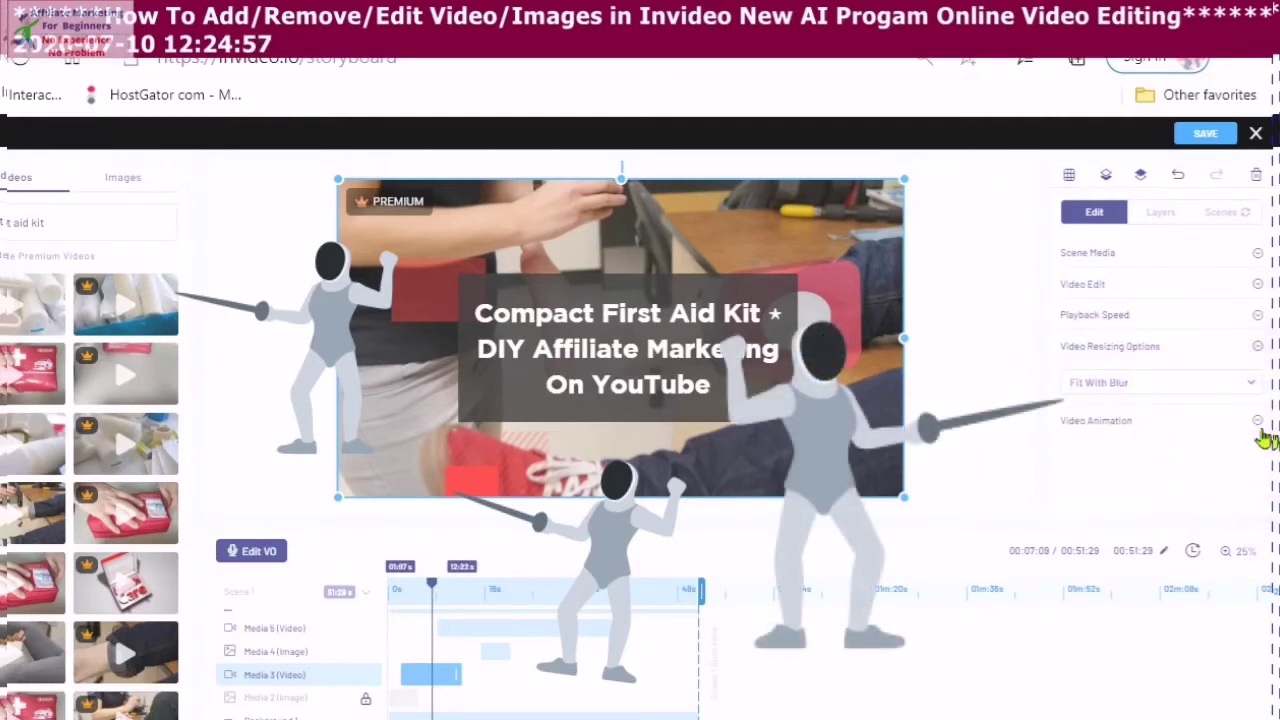
# - Set the In animation of the Media 3 video to Fade From Up
pyautogui.scroll(-1, 1265, 440)
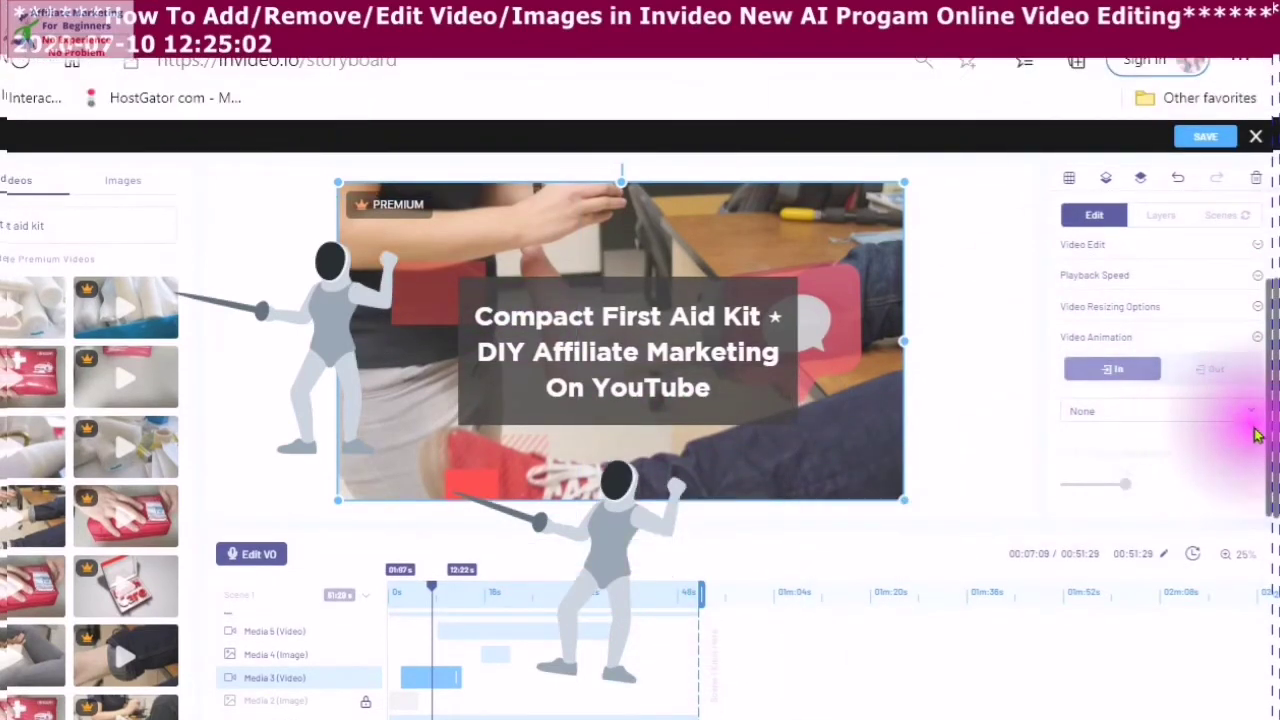
pyautogui.click(1253, 420)
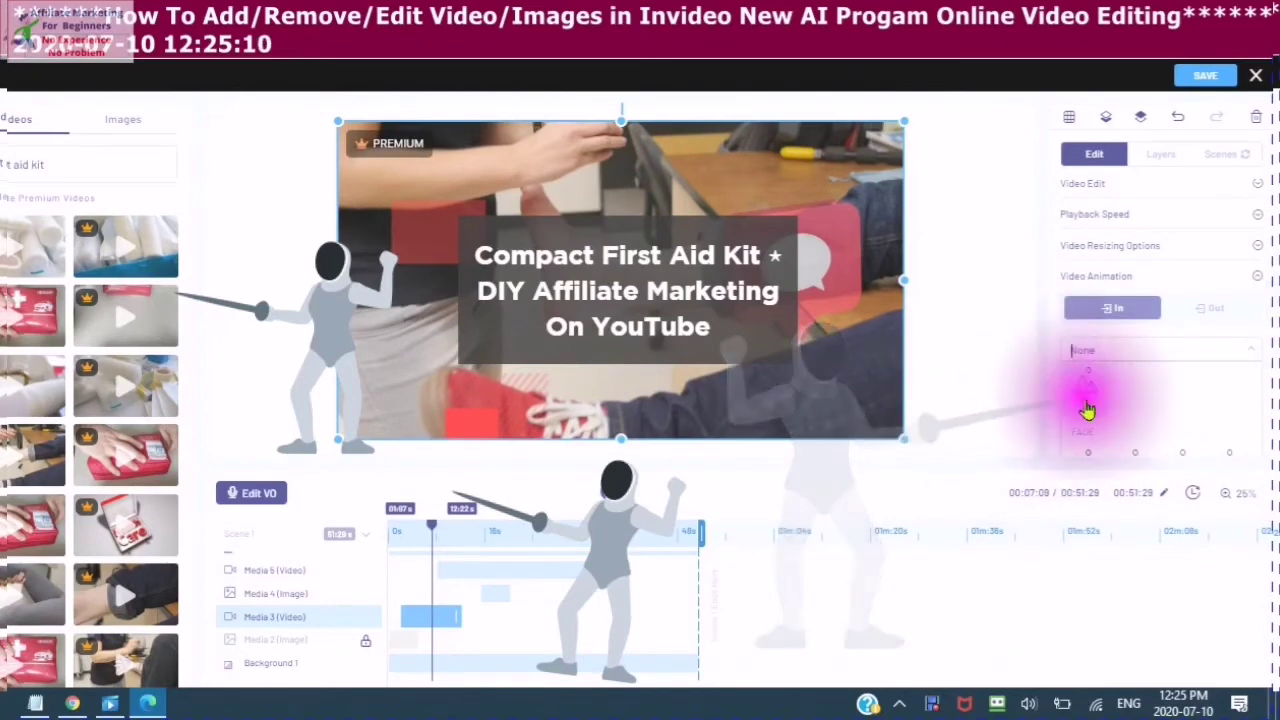
pyautogui.click(1255, 372)
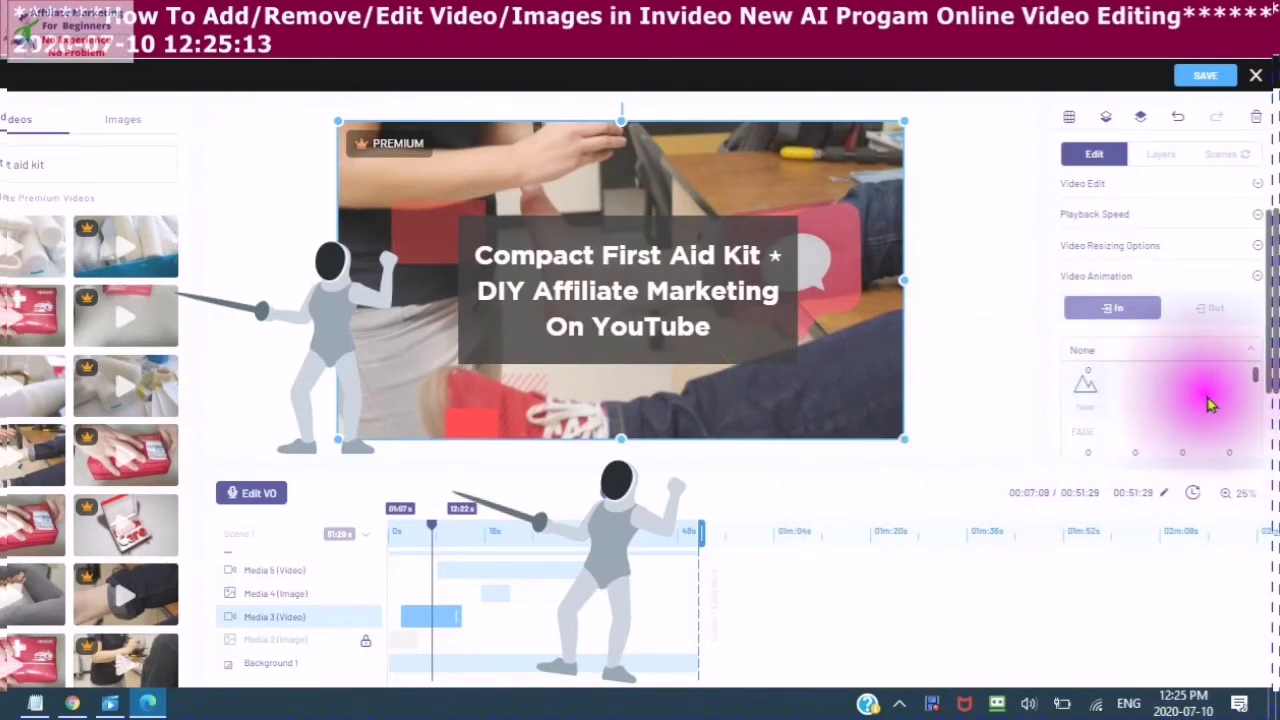
pyautogui.scroll(-2, 1228, 395)
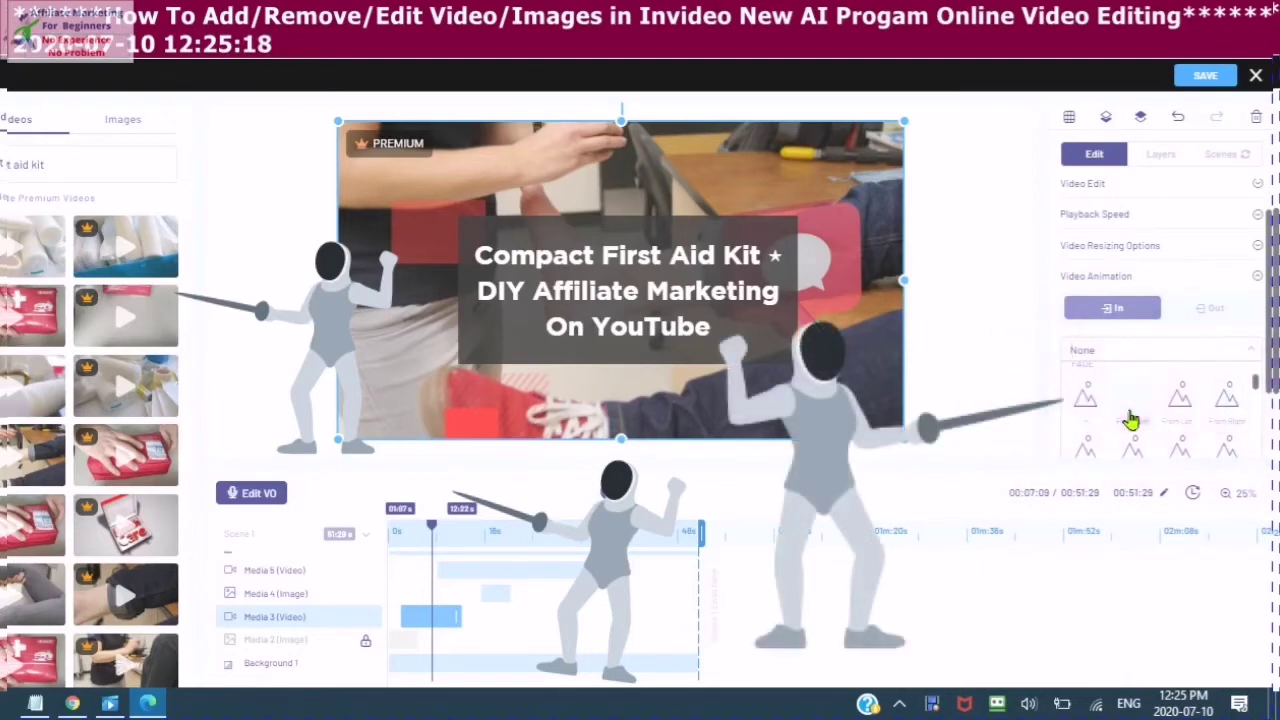
pyautogui.click(1088, 402)
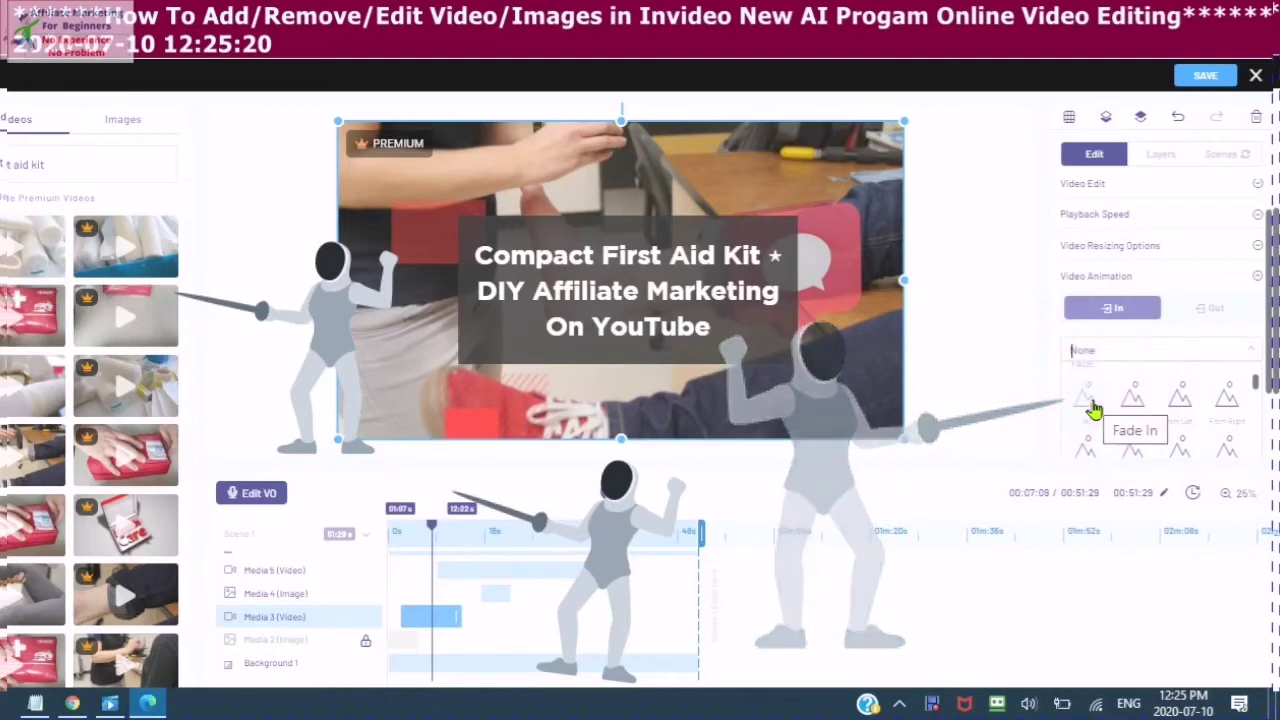
pyautogui.click(1126, 412)
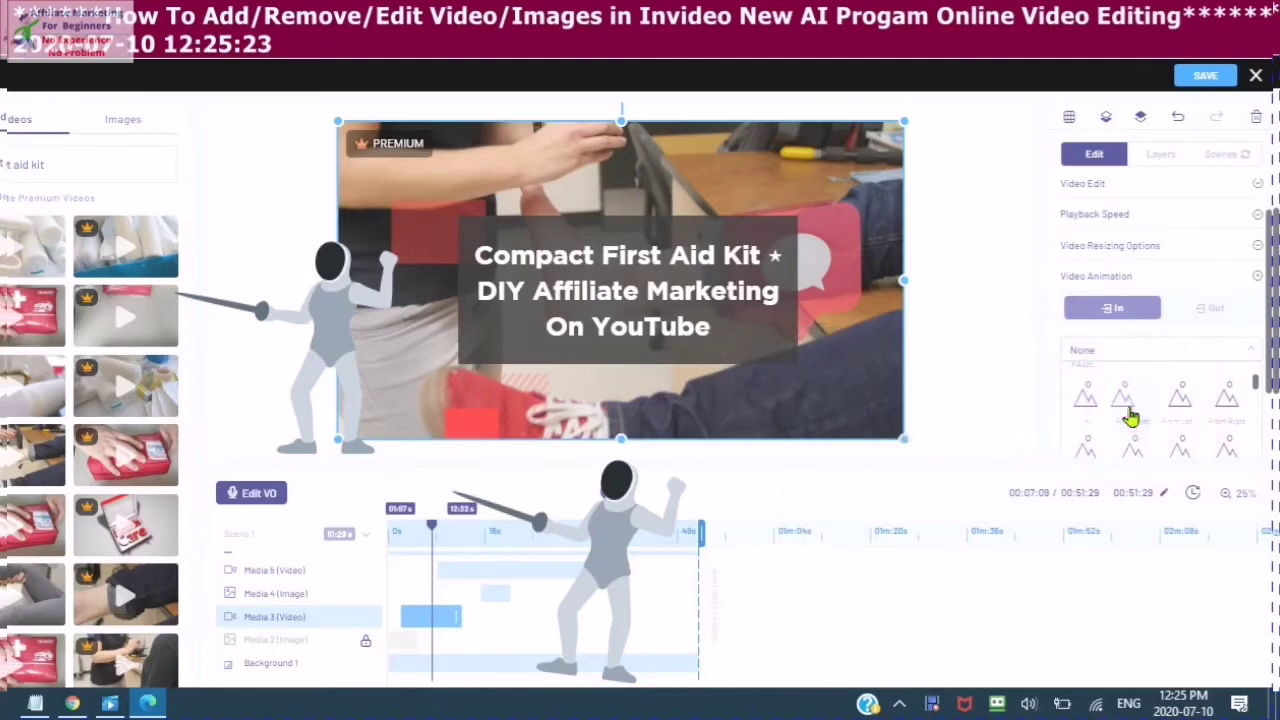
pyautogui.click(1216, 420)
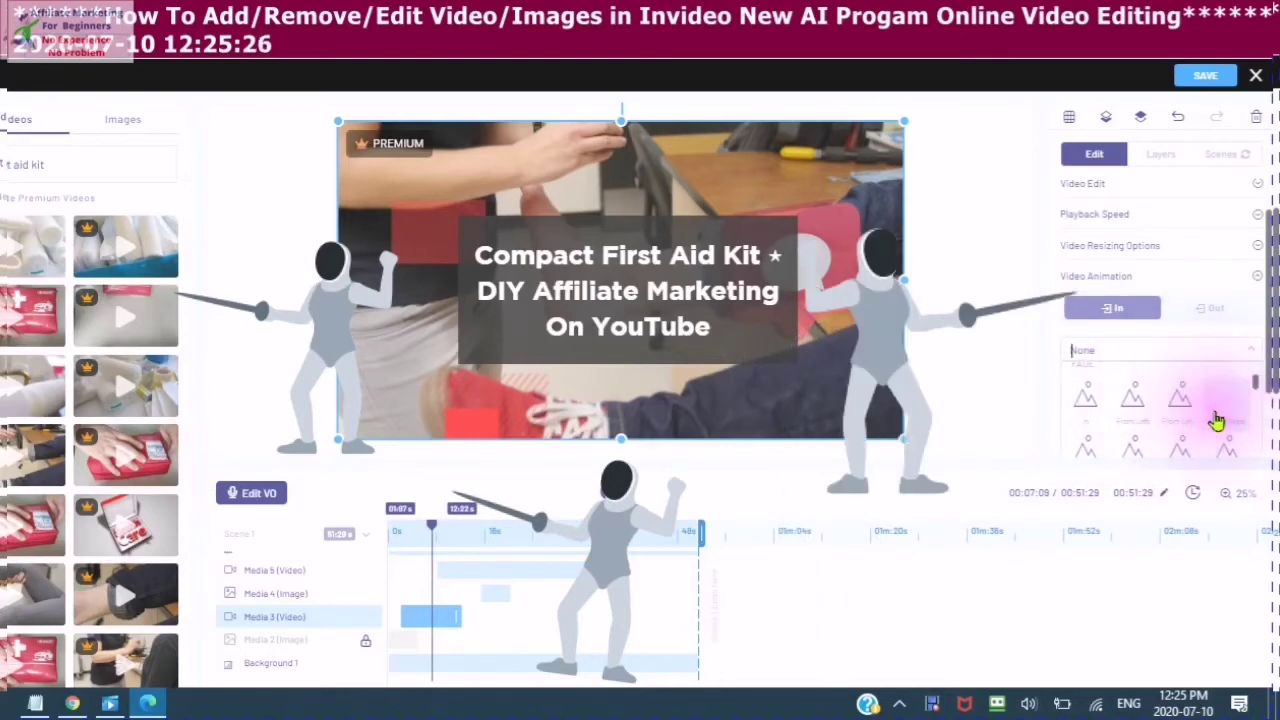
pyautogui.click(1145, 400)
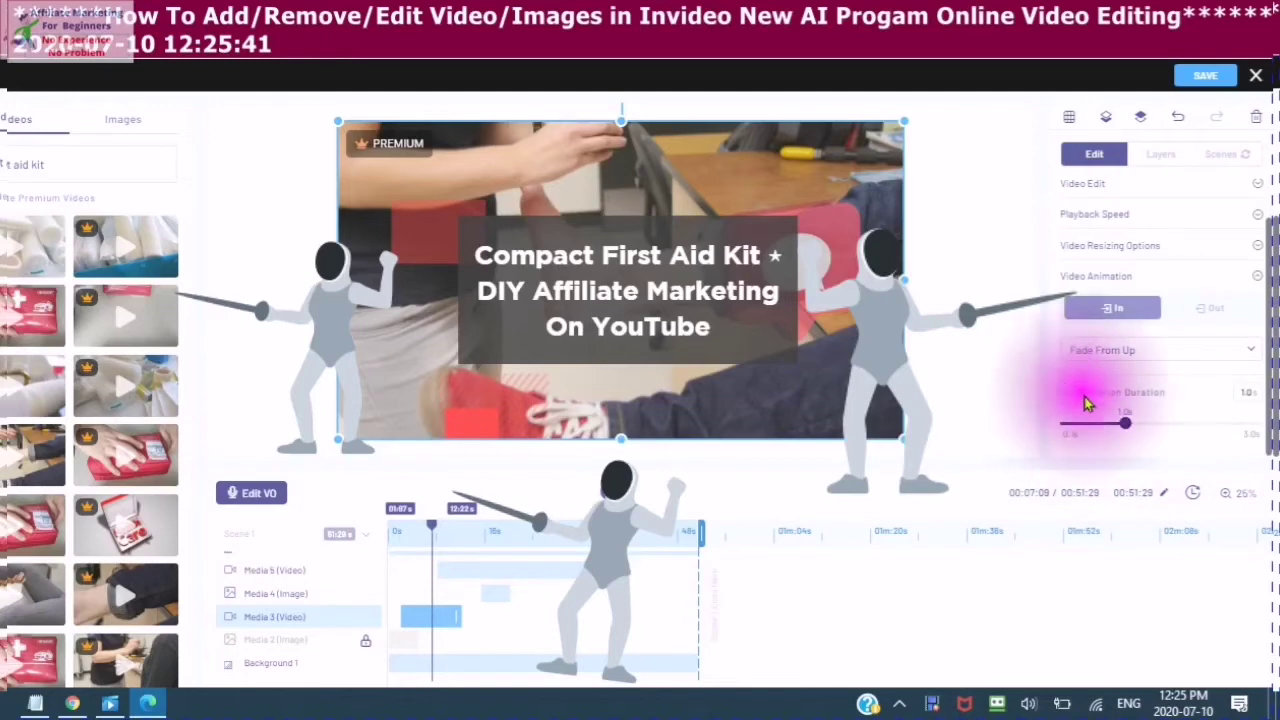
pyautogui.click(1126, 466)
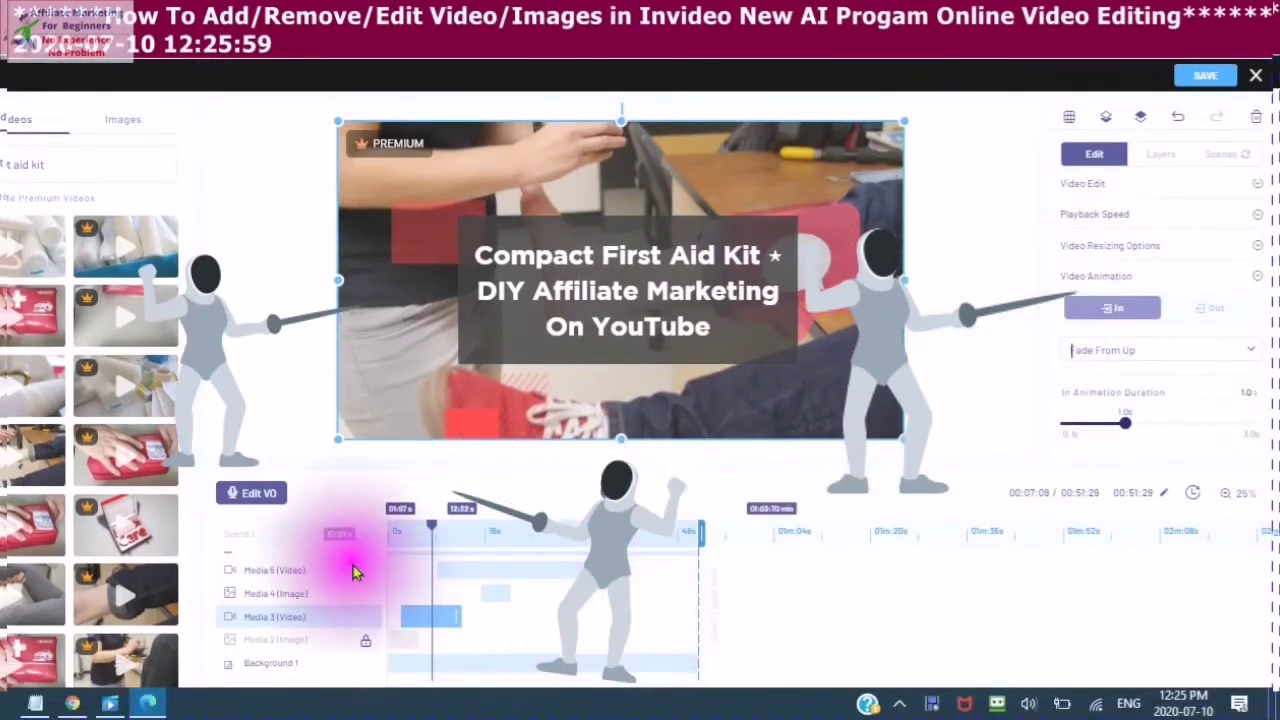
# - Crop the Media 4 image to its left portion, keeping a little over half of its width
pyautogui.click(273, 593)
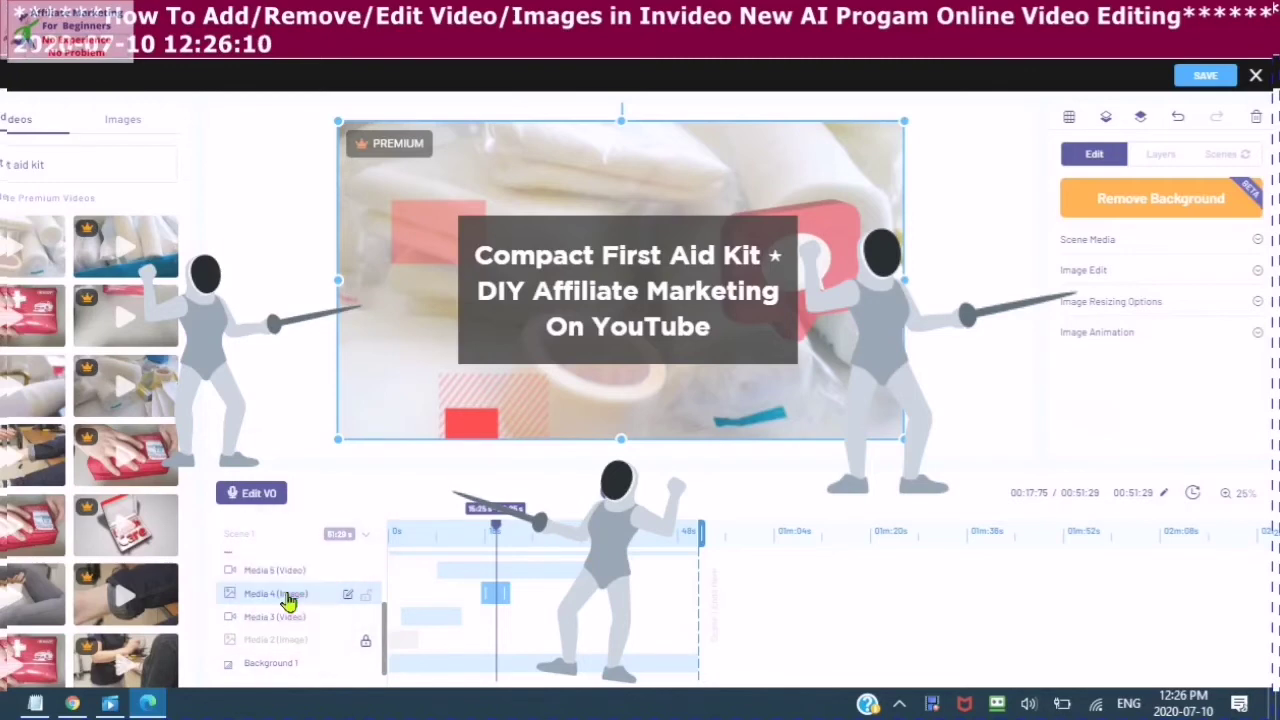
pyautogui.click(1257, 278)
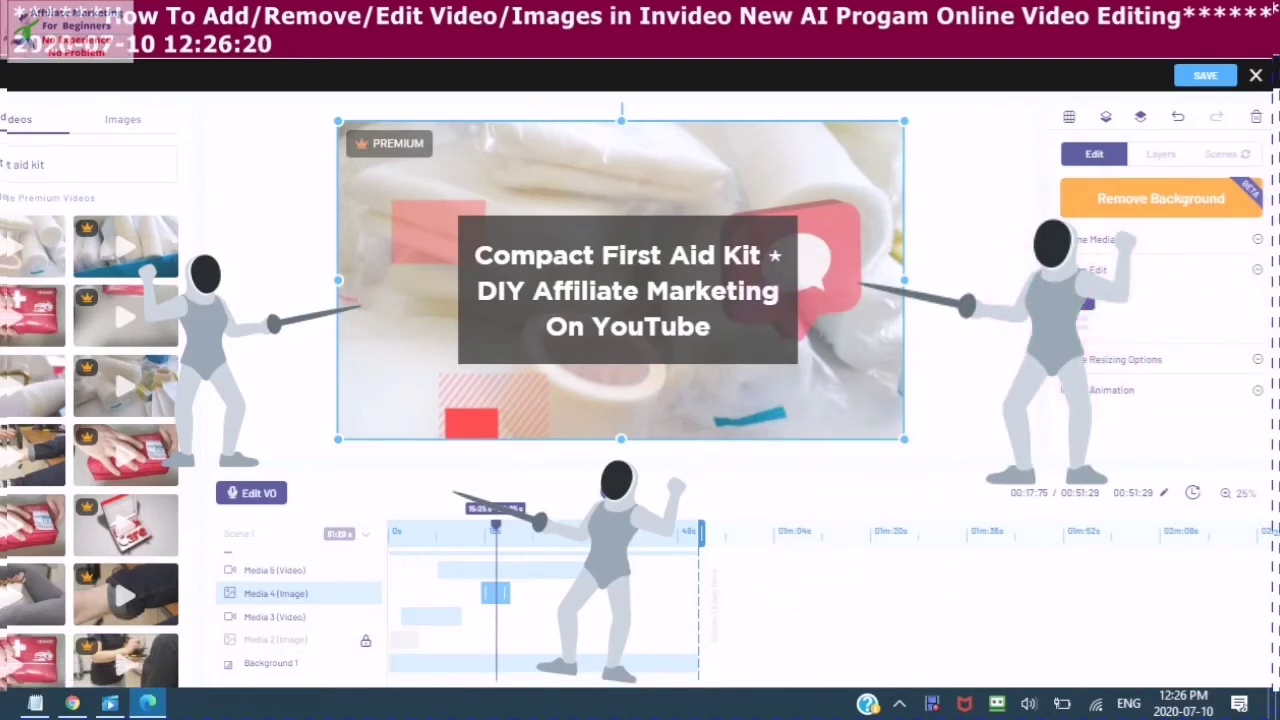
pyautogui.click(1088, 311)
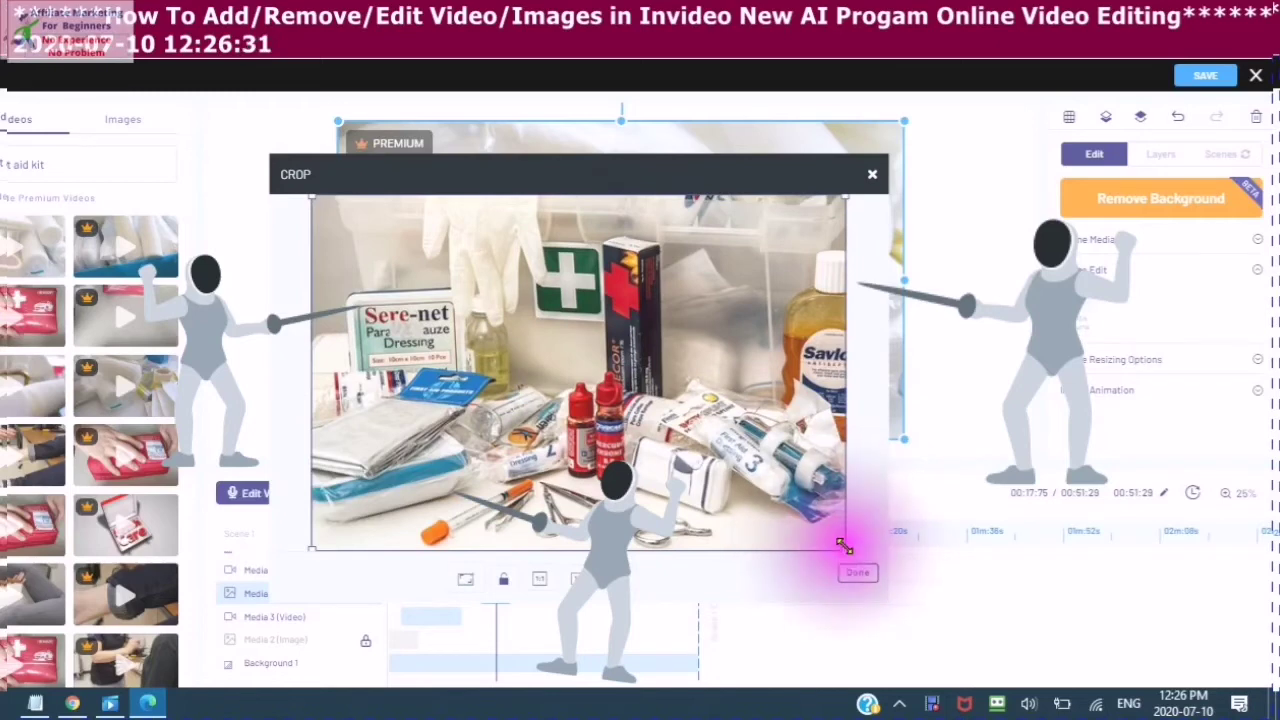
pyautogui.moveTo(843, 546); pyautogui.dragTo(811, 563)
pyautogui.moveTo(814, 470); pyautogui.dragTo(806, 560)
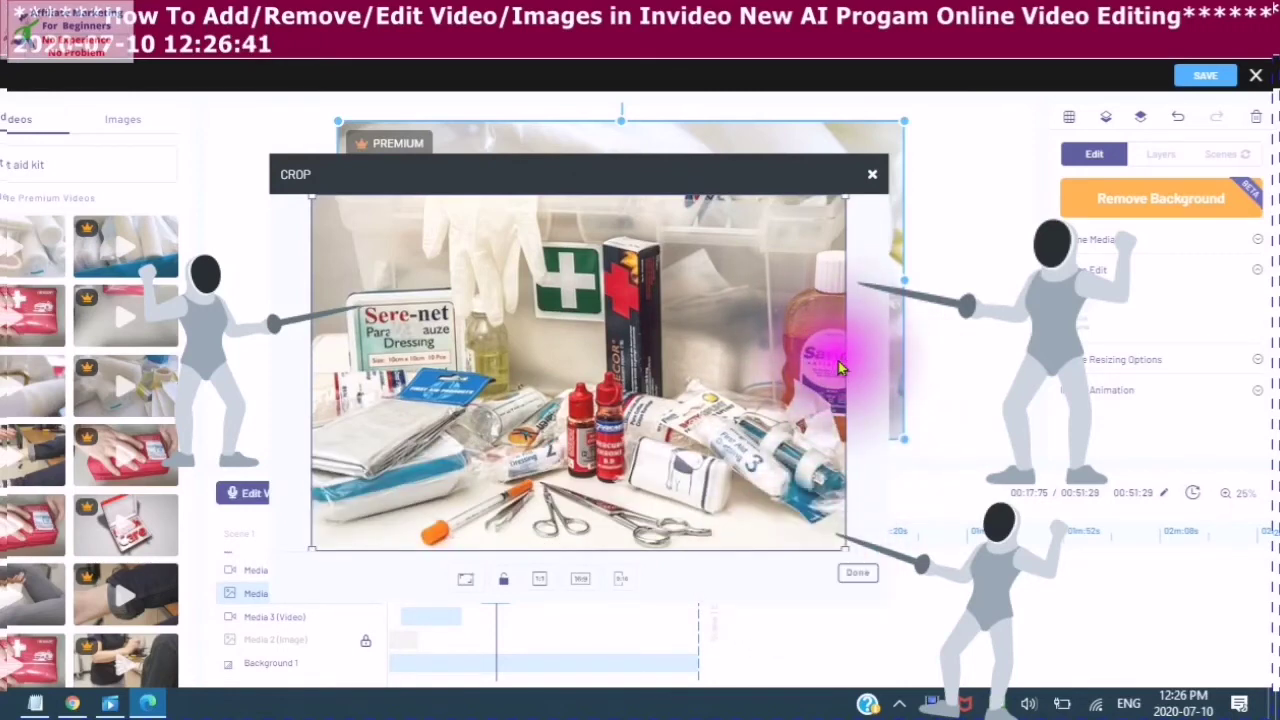
pyautogui.moveTo(845, 338); pyautogui.dragTo(577, 333)
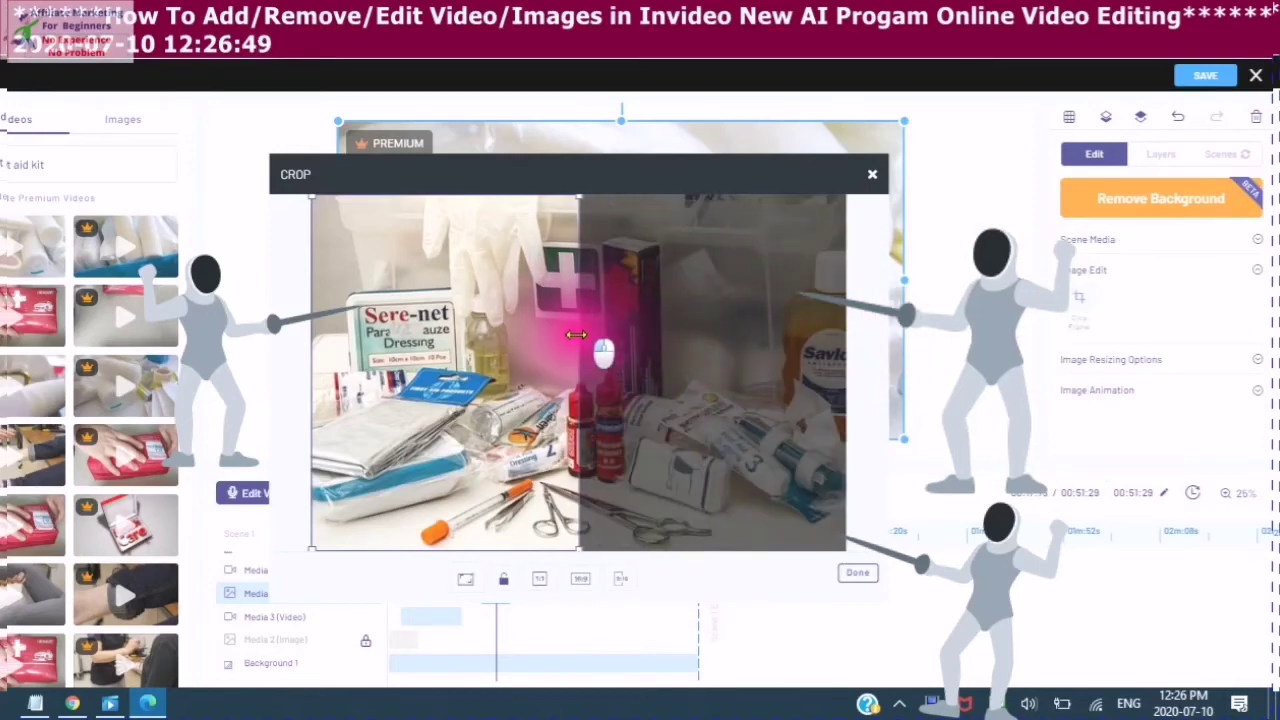
pyautogui.moveTo(569, 336); pyautogui.dragTo(864, 382)
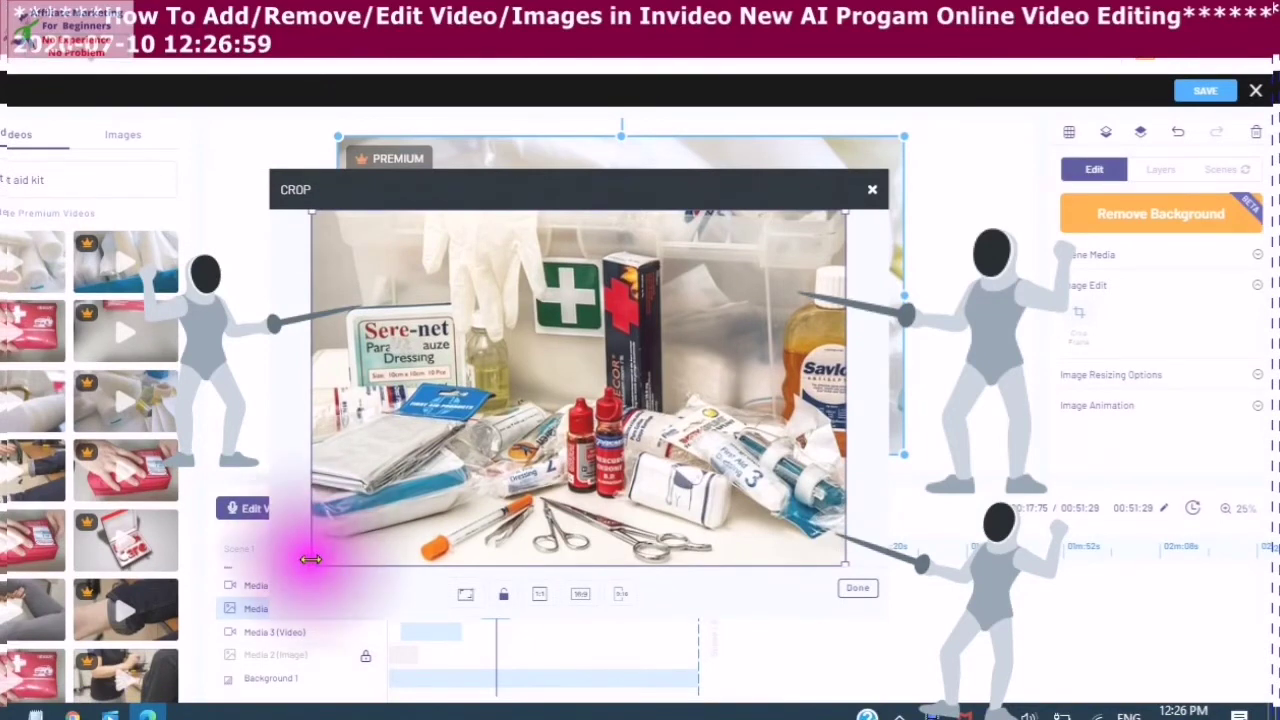
pyautogui.moveTo(350, 537); pyautogui.dragTo(235, 610)
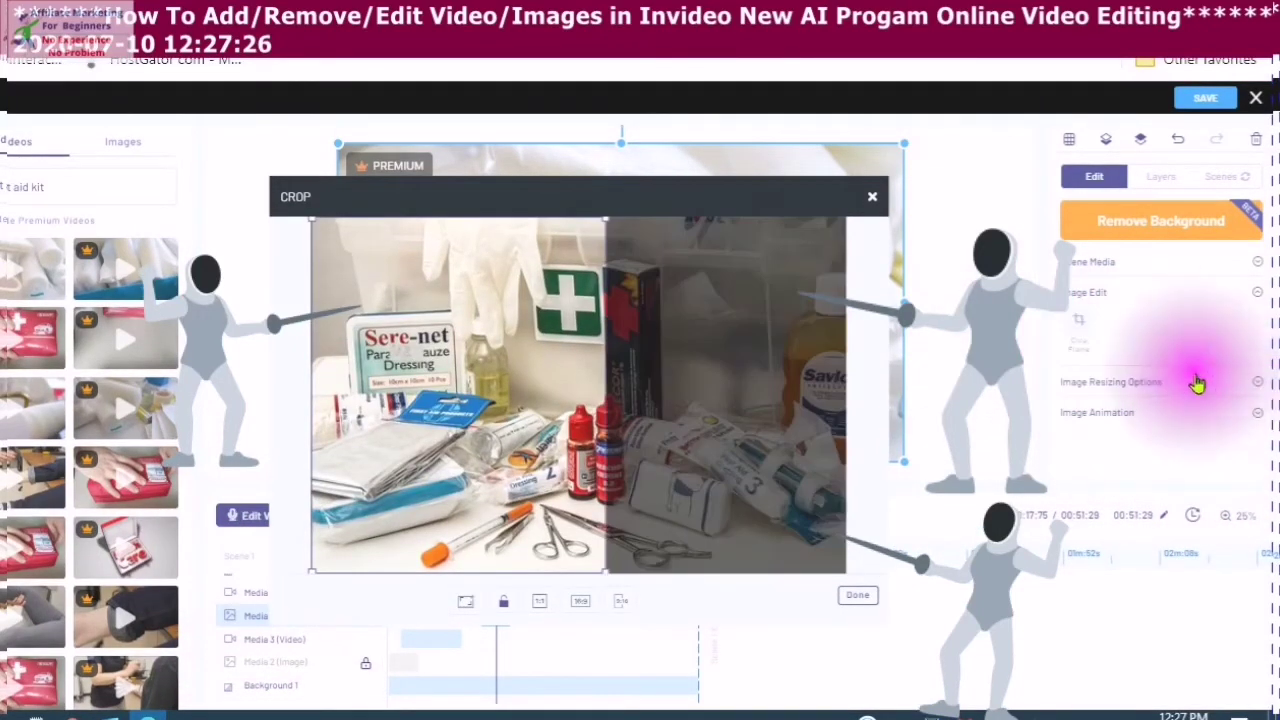
# - Review the Media 4 image's resizing options and its In, In Place and Out animation choices
pyautogui.click(1260, 386)
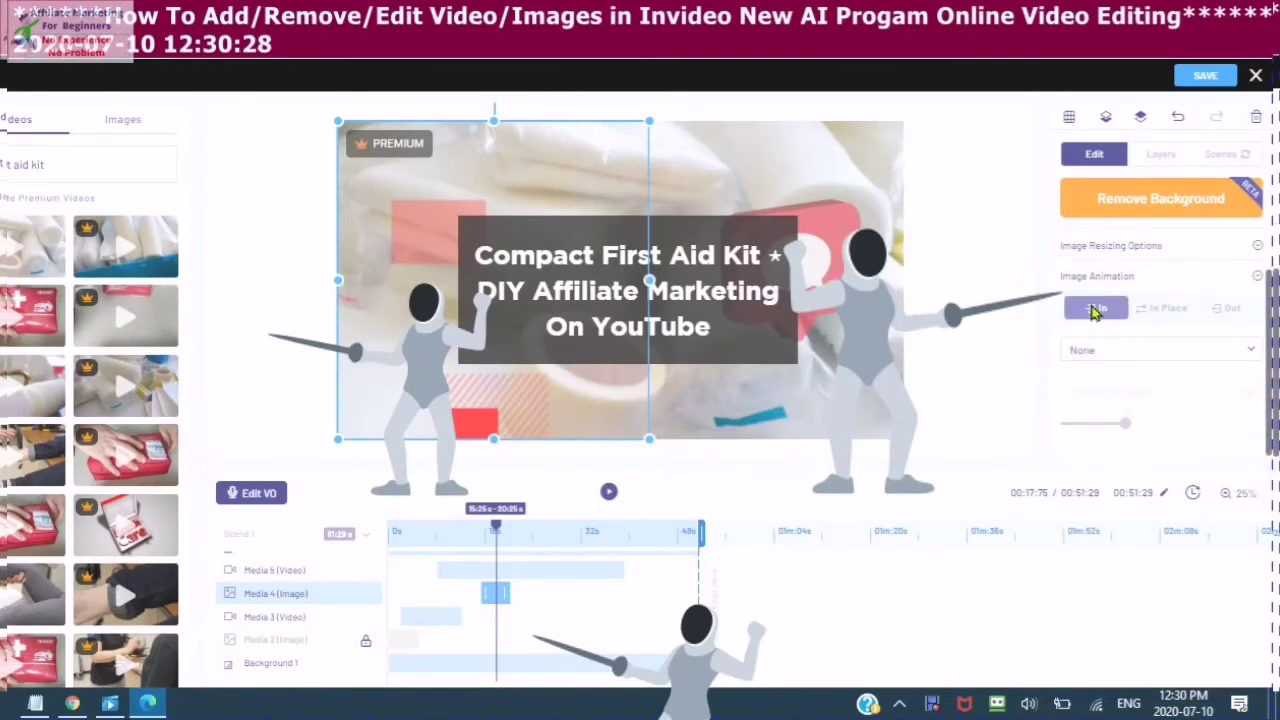
pyautogui.click(1095, 312)
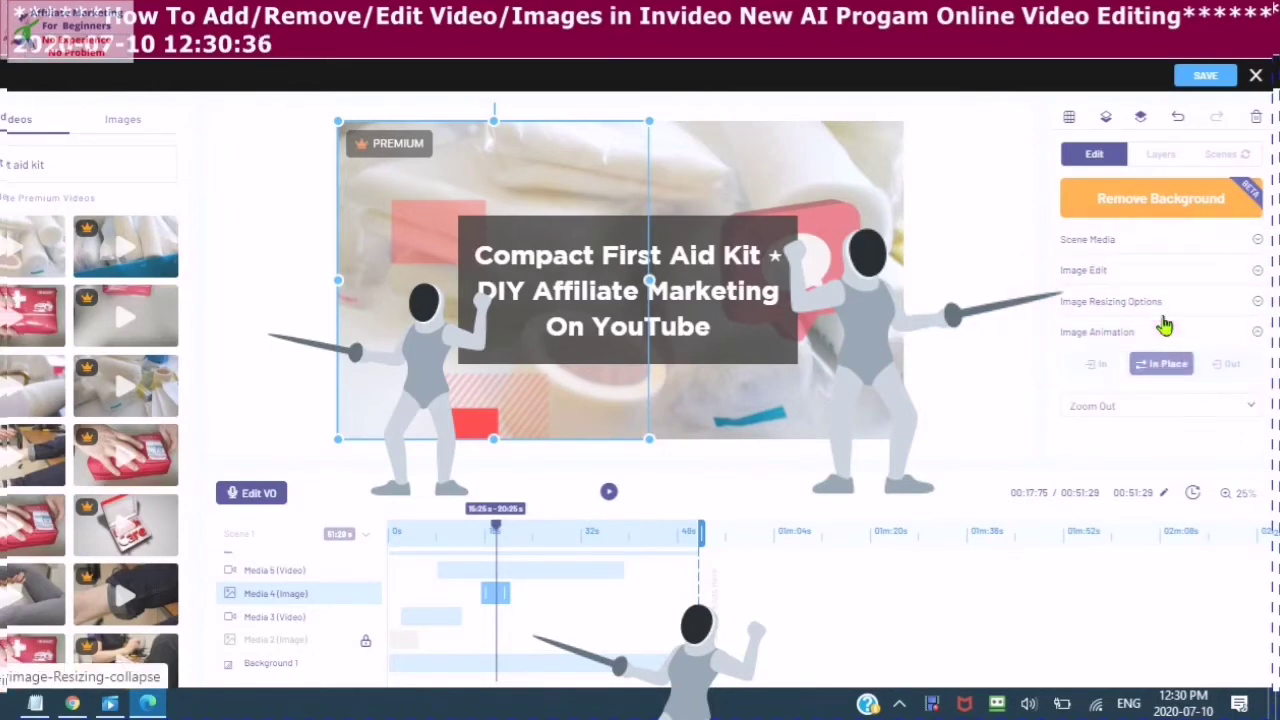
pyautogui.click(1250, 368)
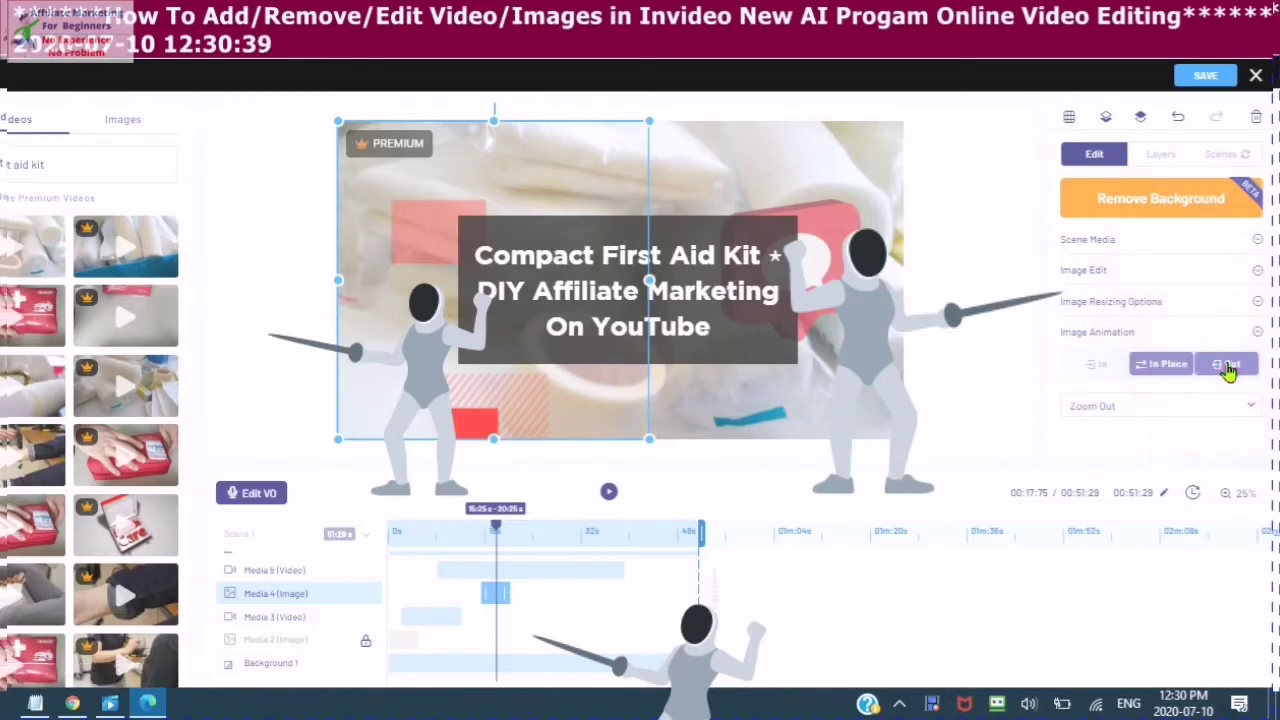
pyautogui.click(1171, 403)
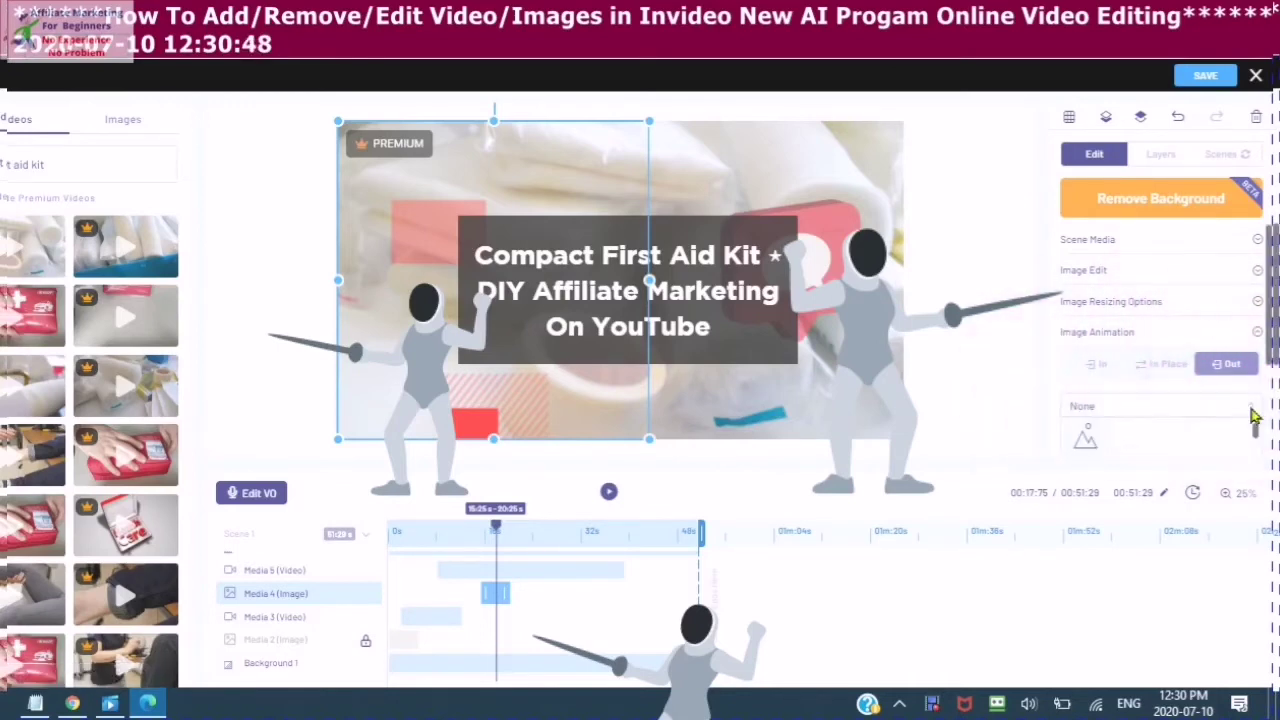
pyautogui.click(1100, 370)
pyautogui.click(1086, 371)
pyautogui.scroll(-1, 1091, 443)
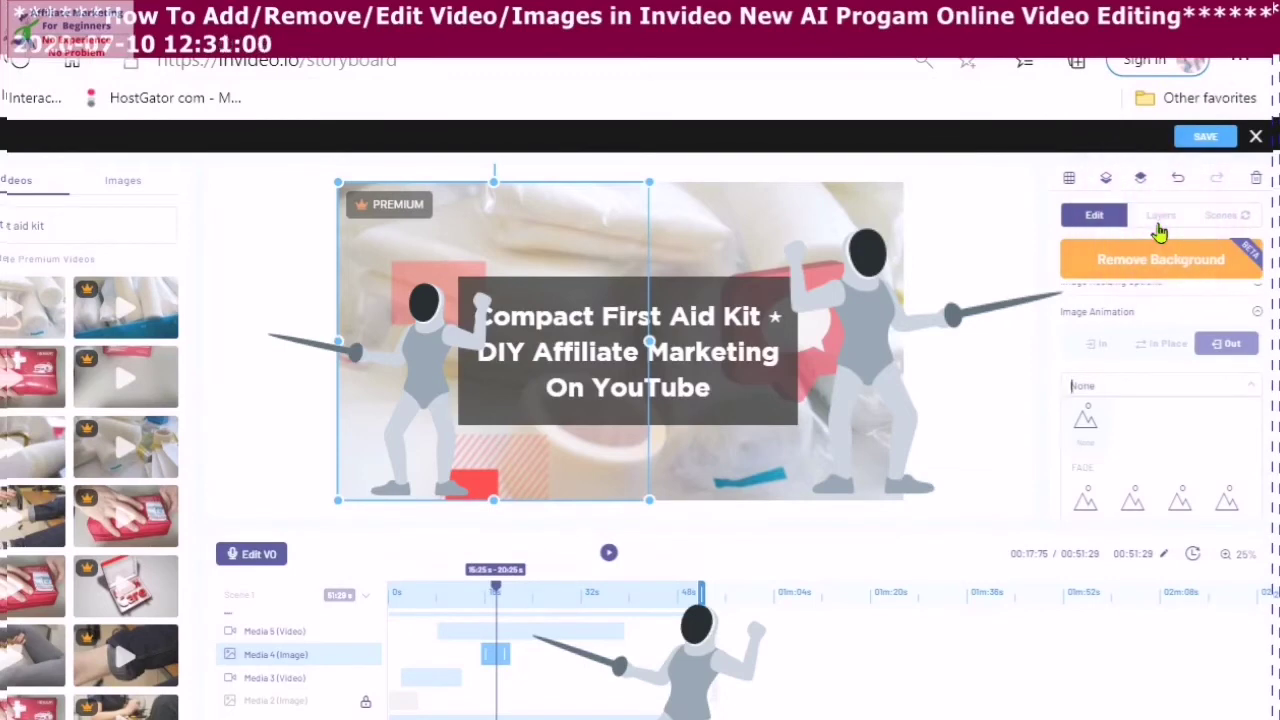
# - Add the First Aid Case cartoon image from the first aid kit image results to the canvas centre and show the scene's layer list
pyautogui.click(1157, 222)
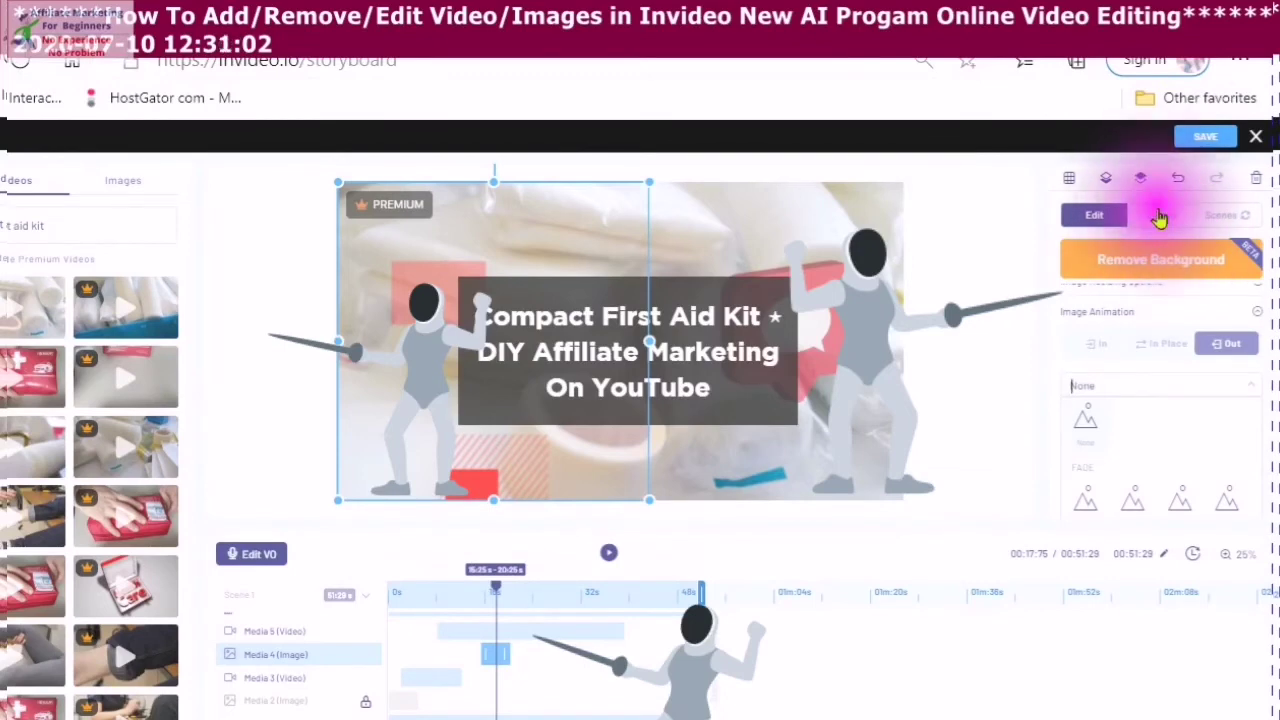
pyautogui.click(1158, 215)
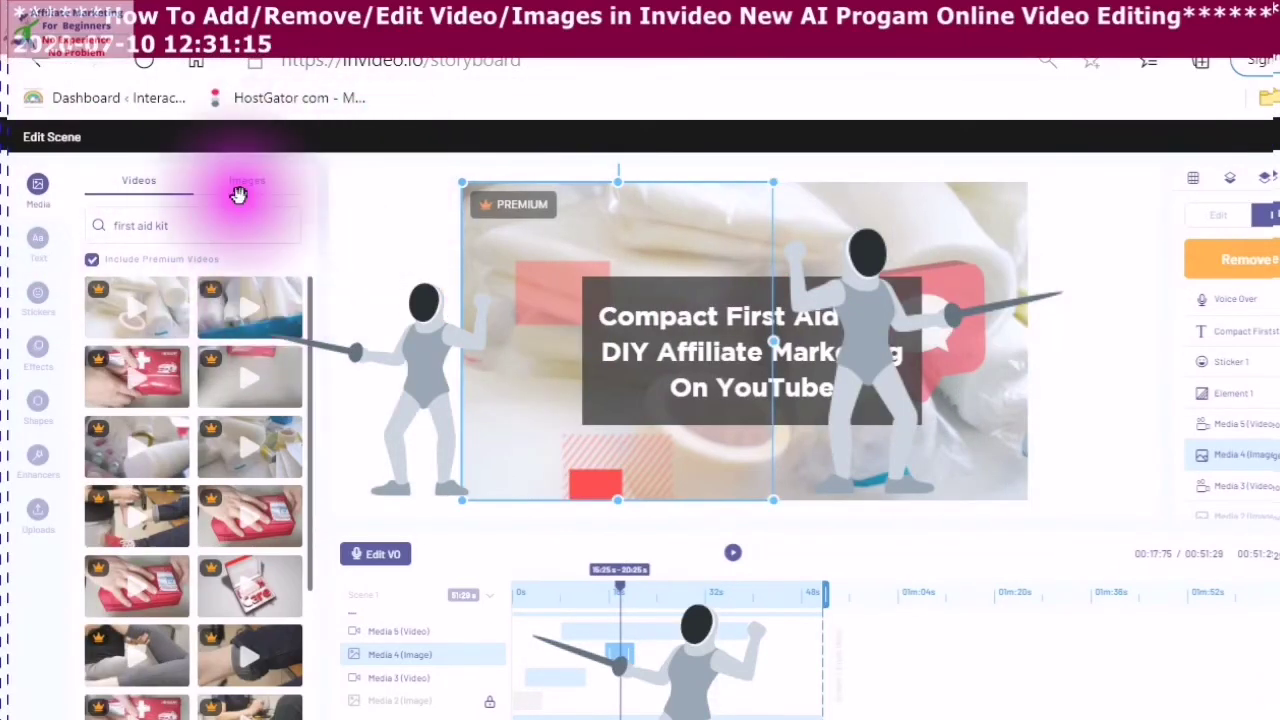
pyautogui.click(250, 183)
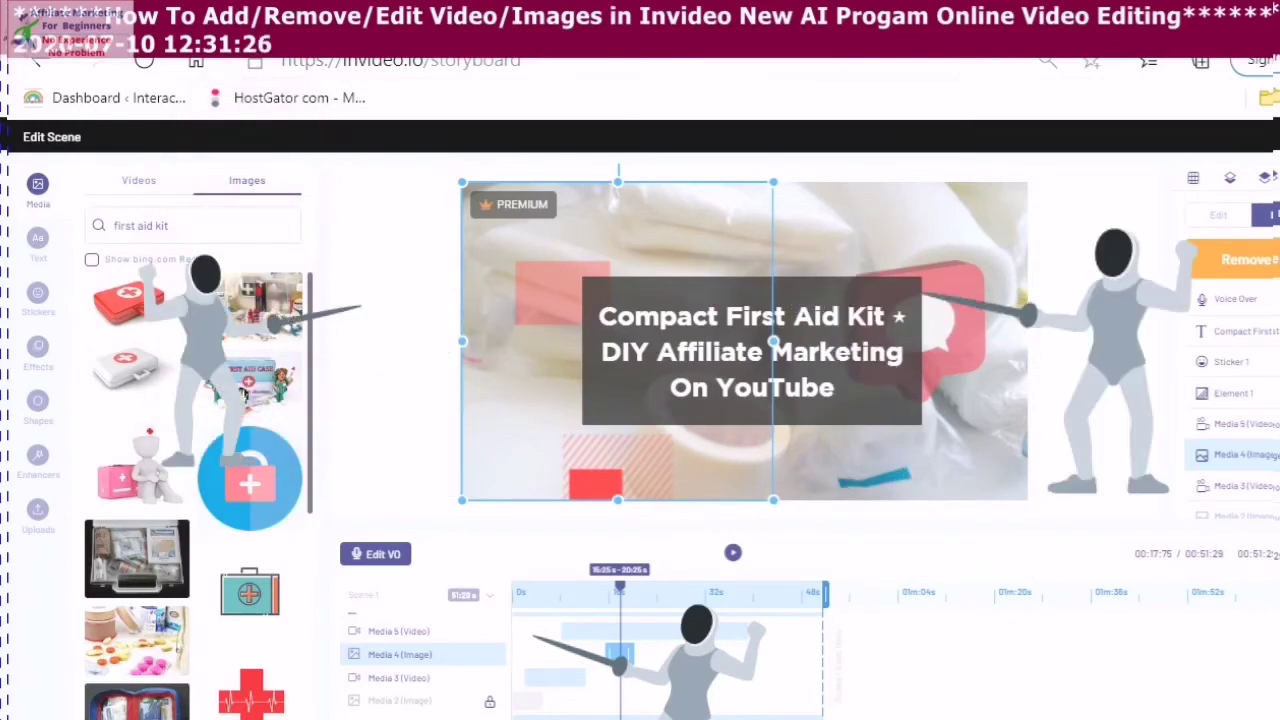
pyautogui.click(240, 396)
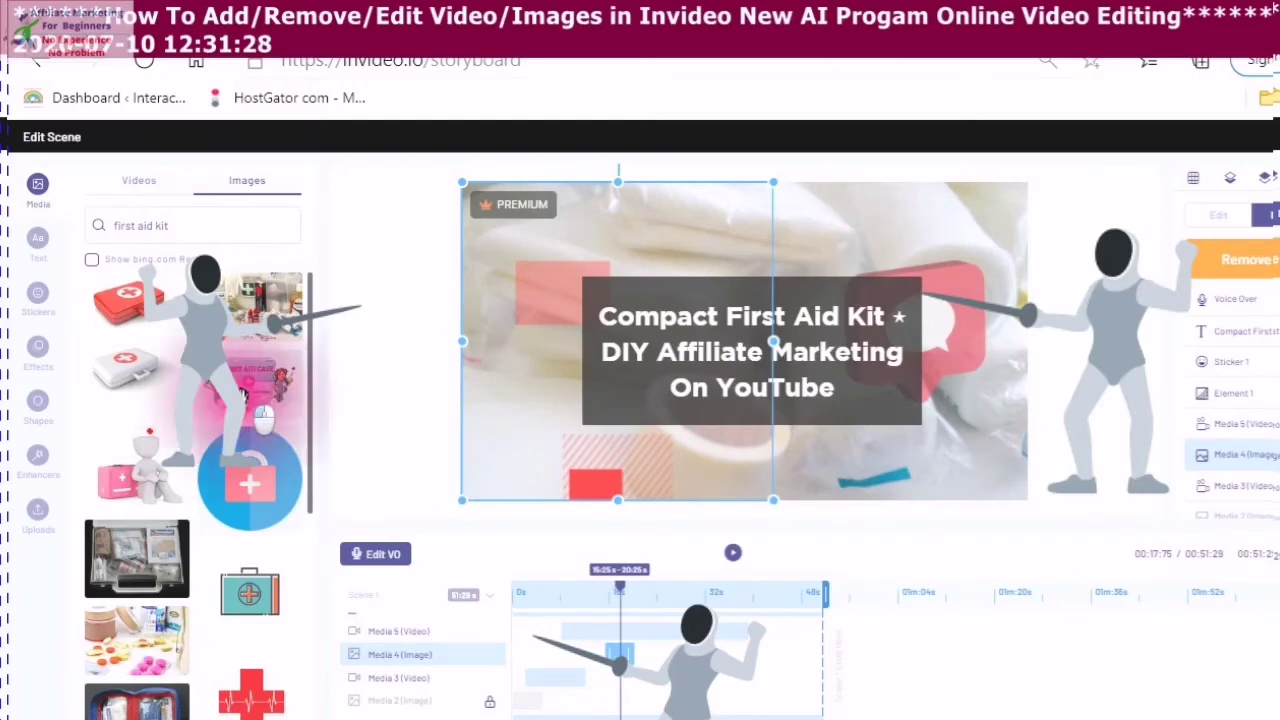
pyautogui.moveTo(240, 396); pyautogui.dragTo(878, 356)
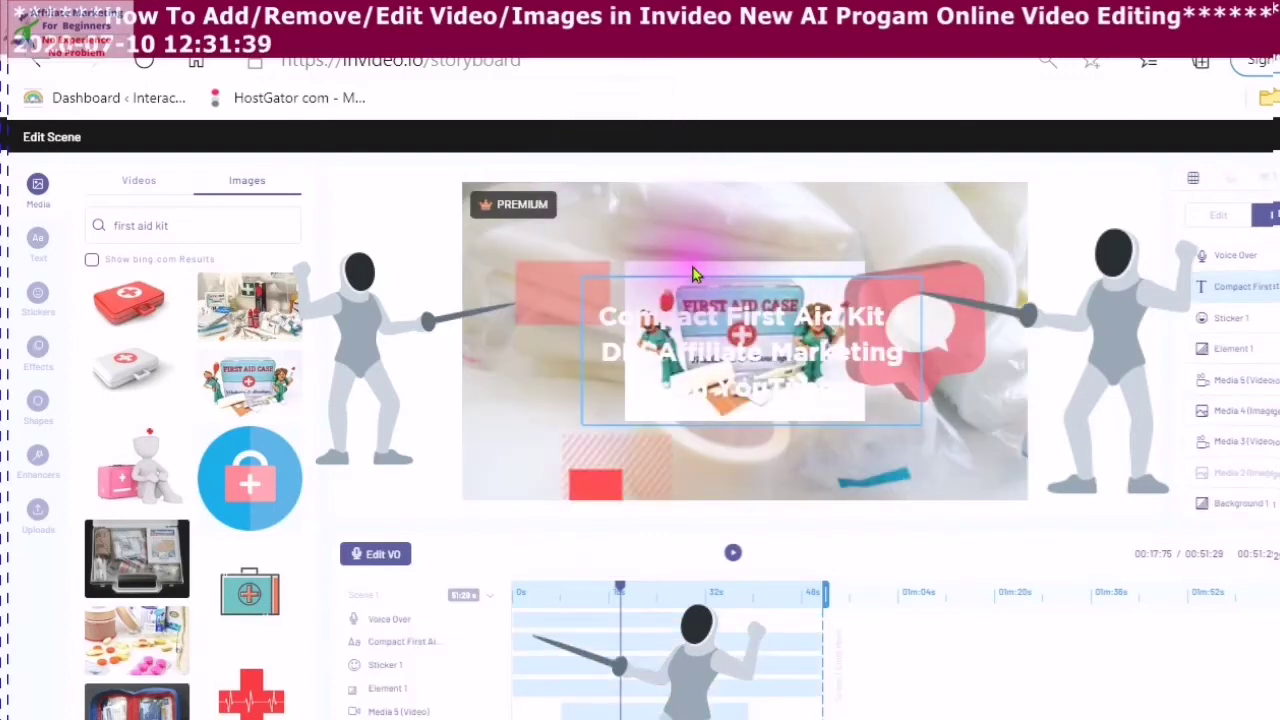
pyautogui.click(690, 270)
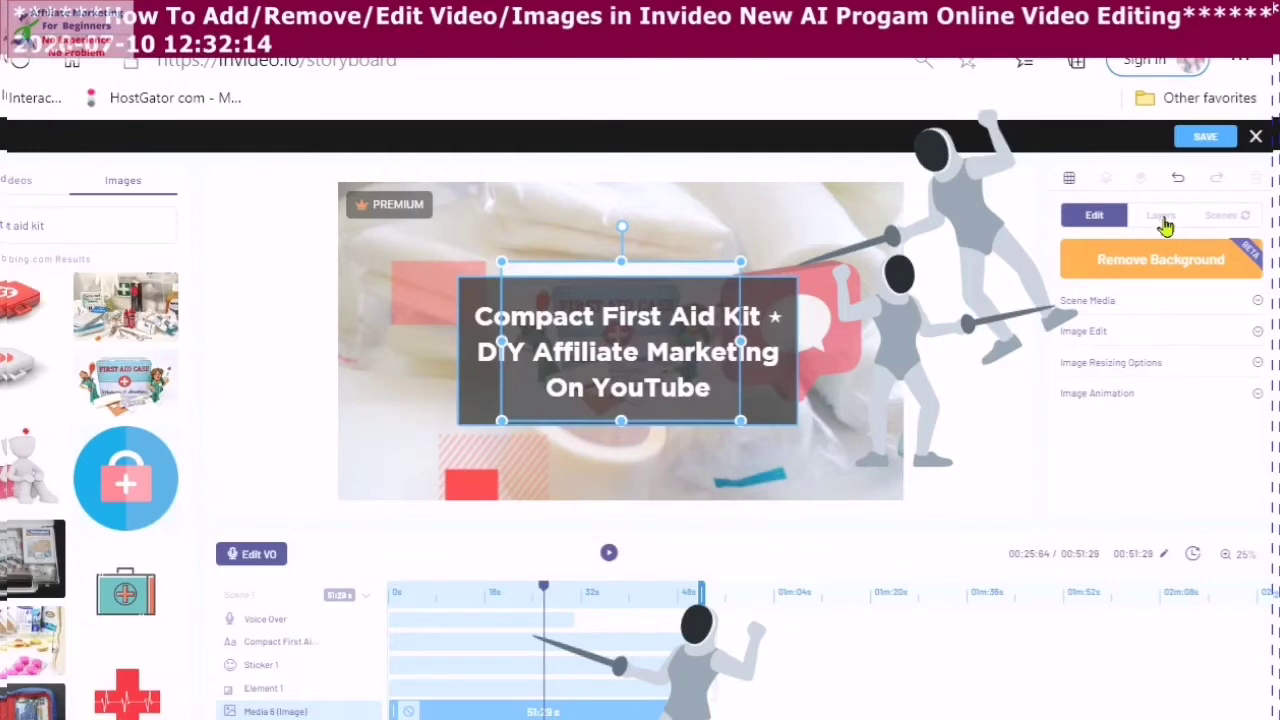
pyautogui.click(1160, 216)
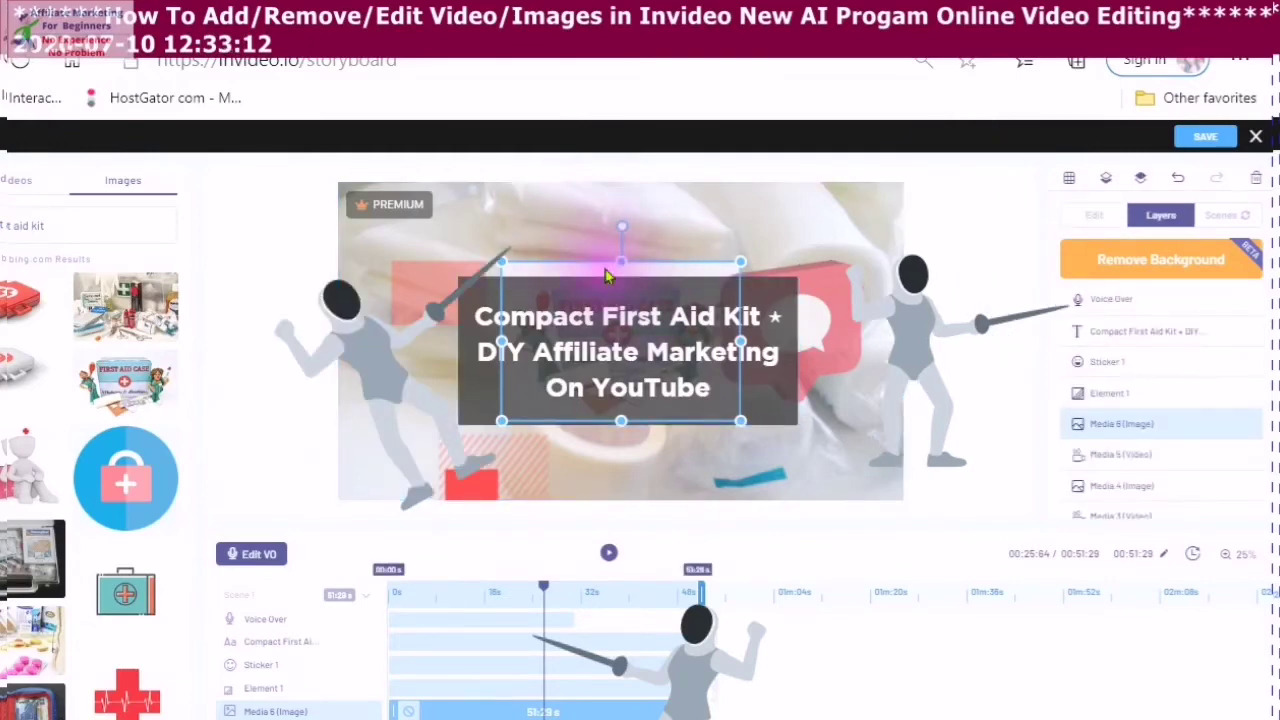
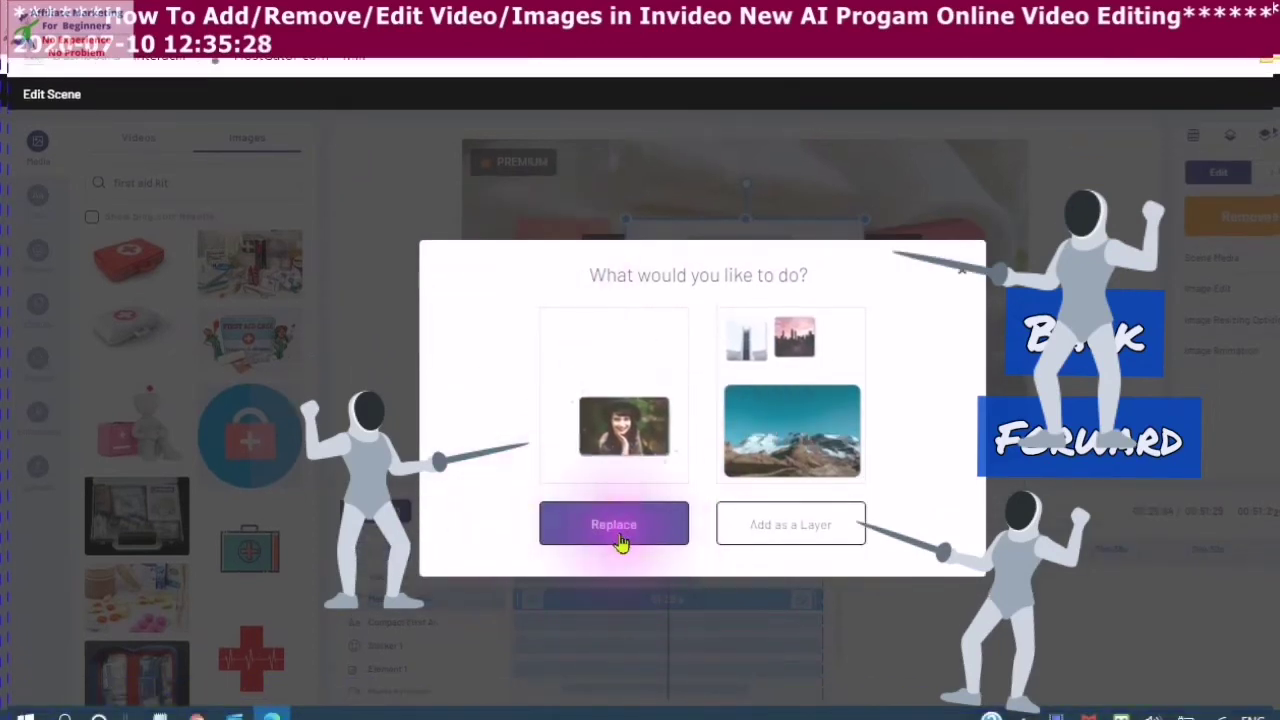
# - Add the red first aid kit image to the scene as a layer and select it on the canvas
pyautogui.click(788, 540)
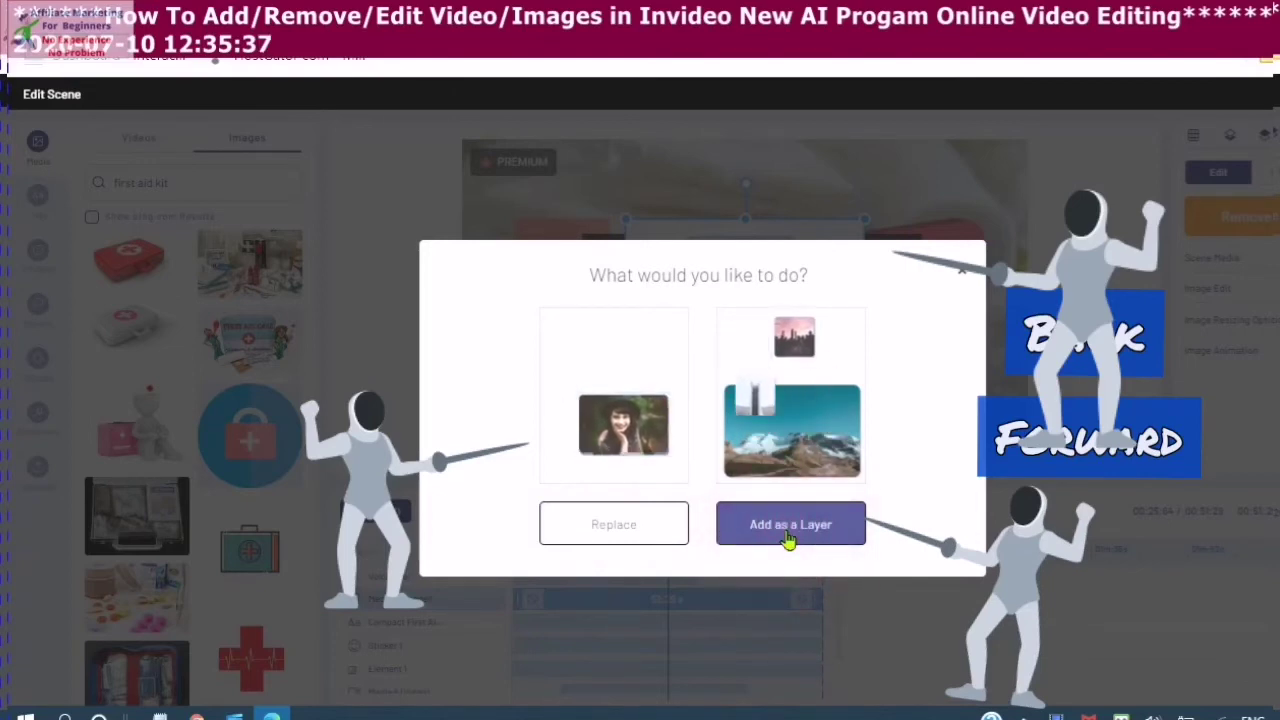
pyautogui.click(788, 540)
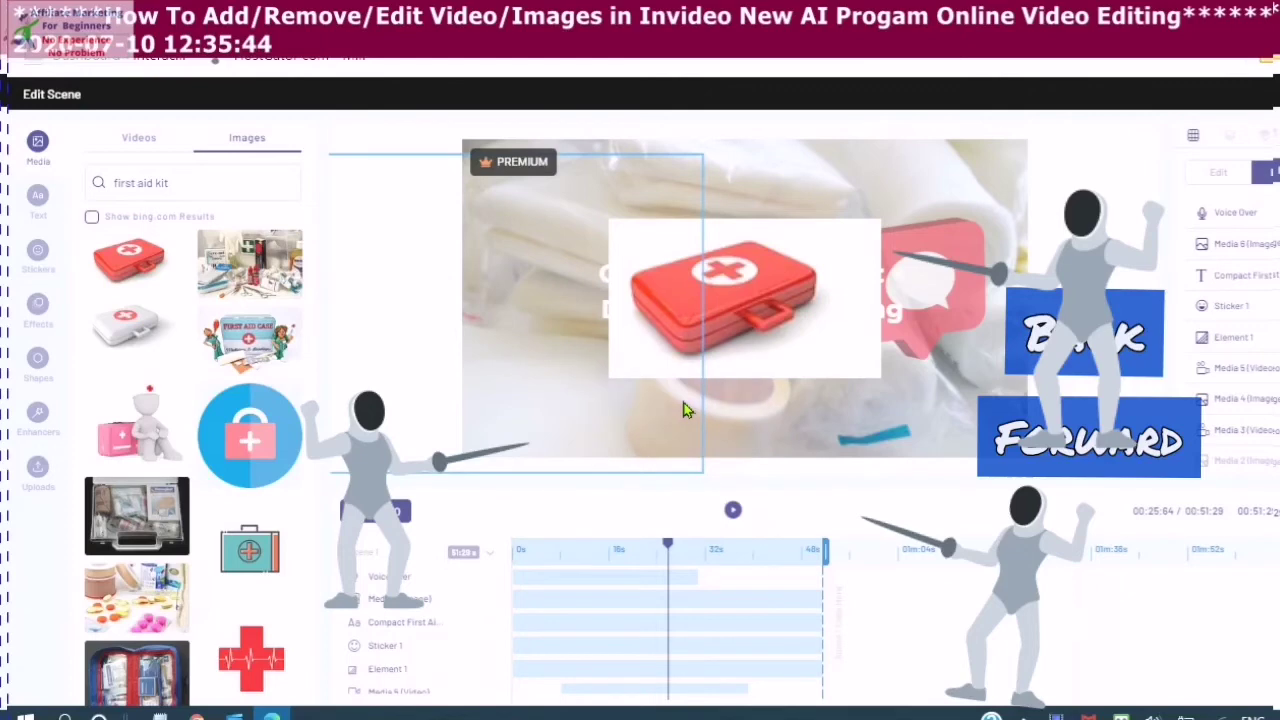
pyautogui.click(686, 360)
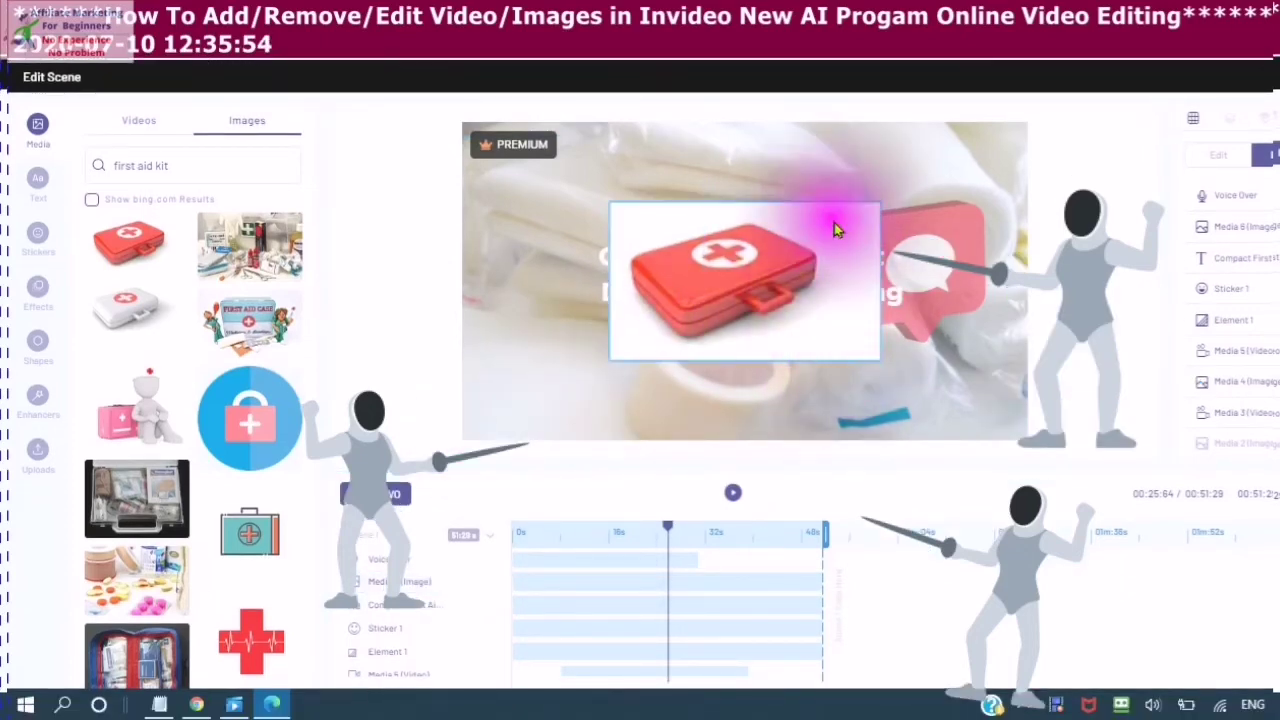
pyautogui.click(800, 290)
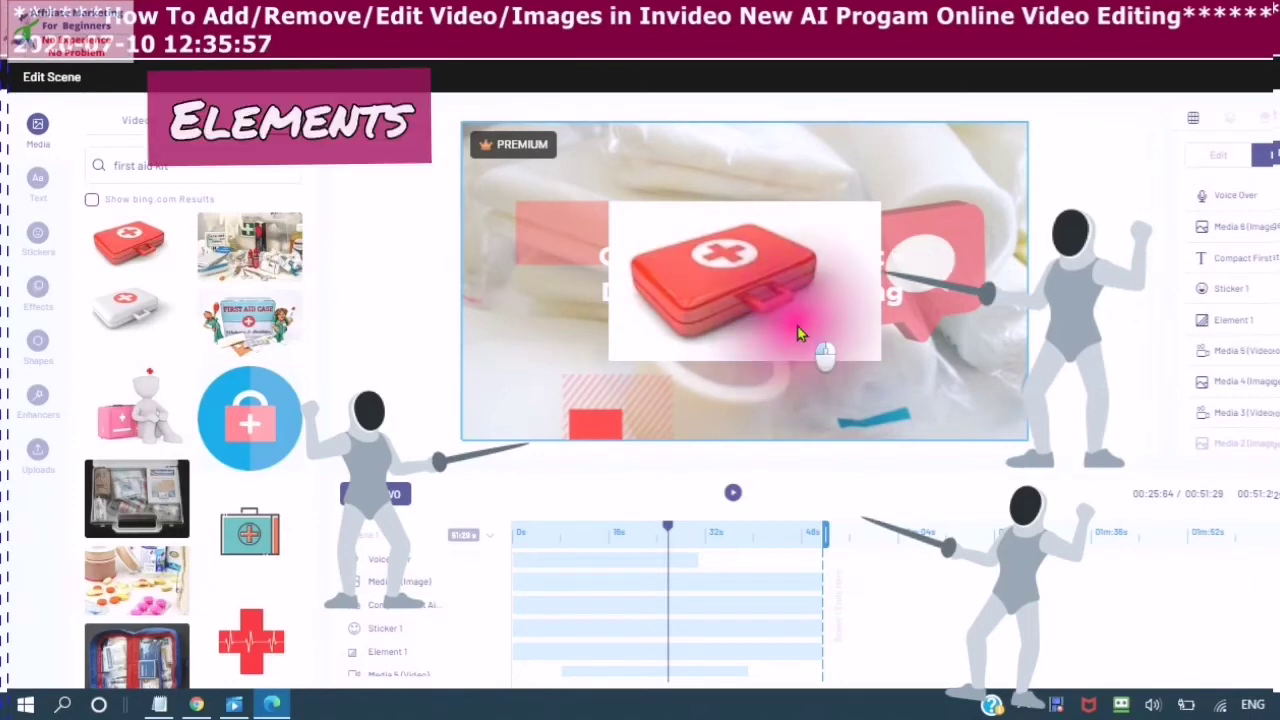
pyautogui.click(800, 333)
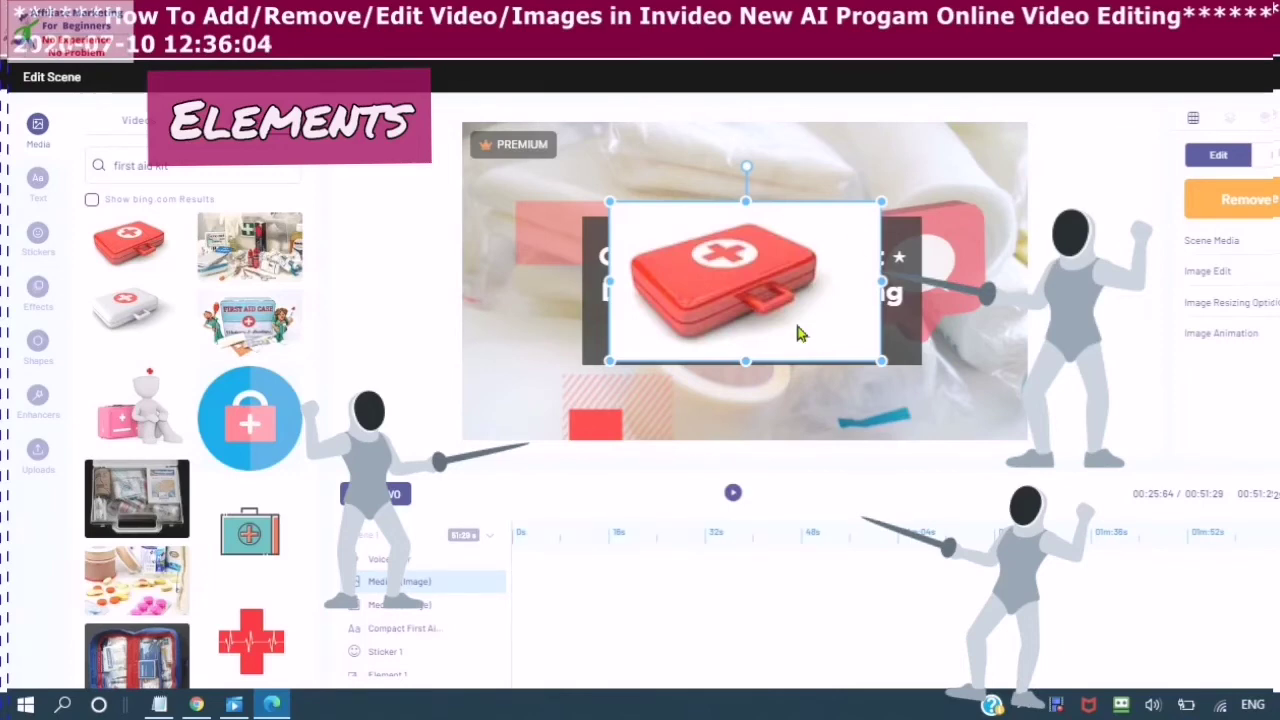
# - Move the red first aid kit image up and to the right, and send it back two layers, beneath the title text
pyautogui.moveTo(800, 333)
pyautogui.mouseDown()
pyautogui.moveTo(826, 306)
pyautogui.moveTo(809, 277)
pyautogui.moveTo(894, 206)
pyautogui.moveTo(958, 177)
pyautogui.moveTo(971, 194)
pyautogui.moveTo(993, 172)
pyautogui.moveTo(966, 214)
pyautogui.moveTo(960, 285)
pyautogui.moveTo(905, 320)
pyautogui.moveTo(828, 285)
pyautogui.moveTo(808, 300)
pyautogui.moveTo(805, 340)
pyautogui.mouseUp()
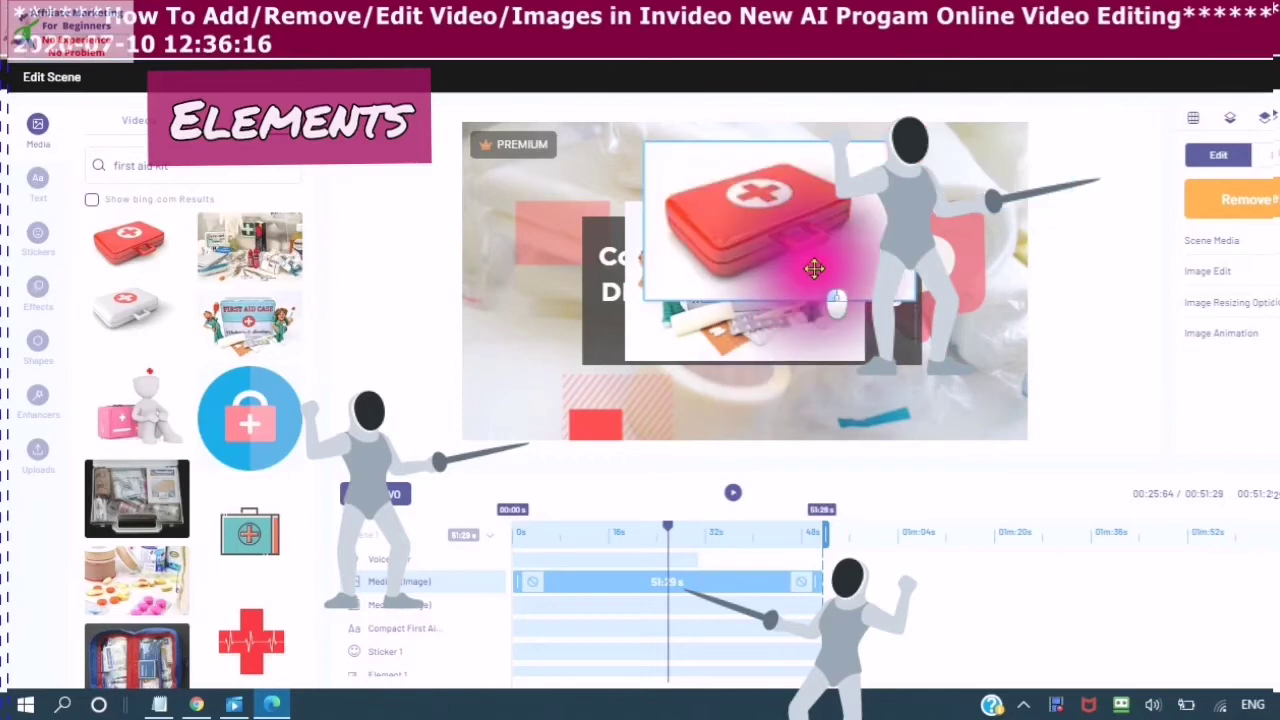
pyautogui.moveTo(868, 232); pyautogui.dragTo(905, 222)
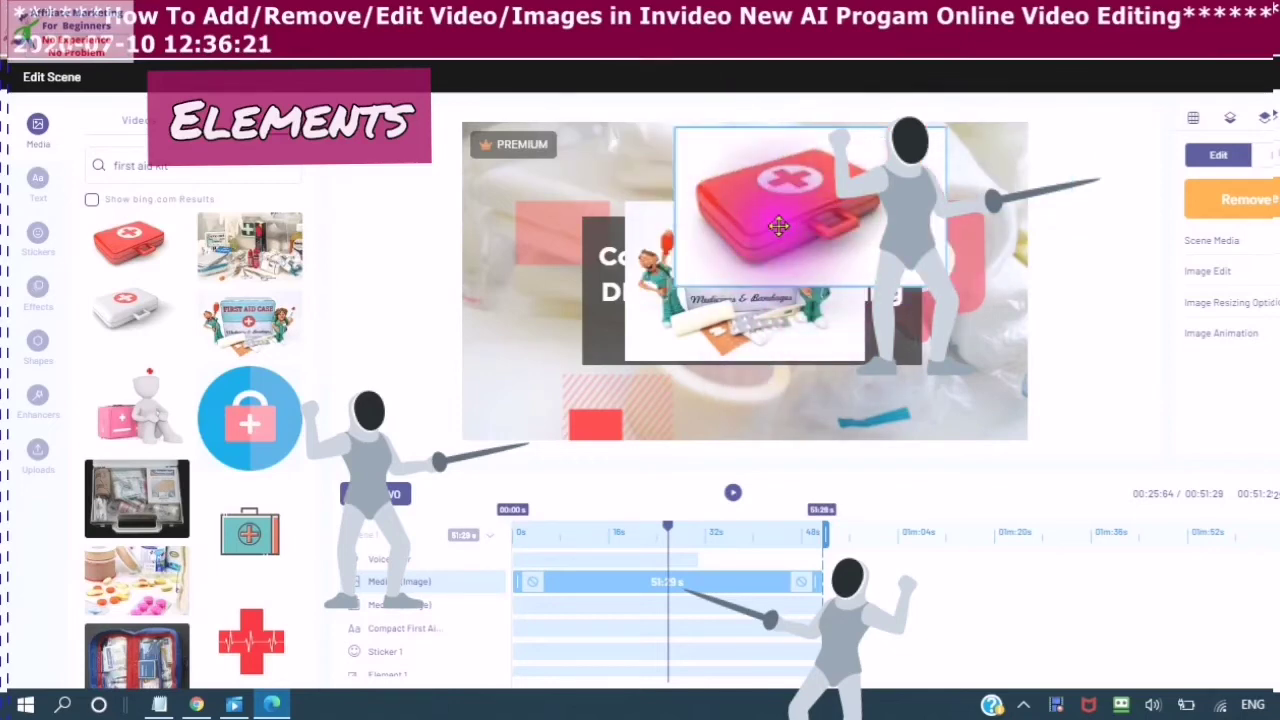
pyautogui.moveTo(766, 320); pyautogui.dragTo(614, 323)
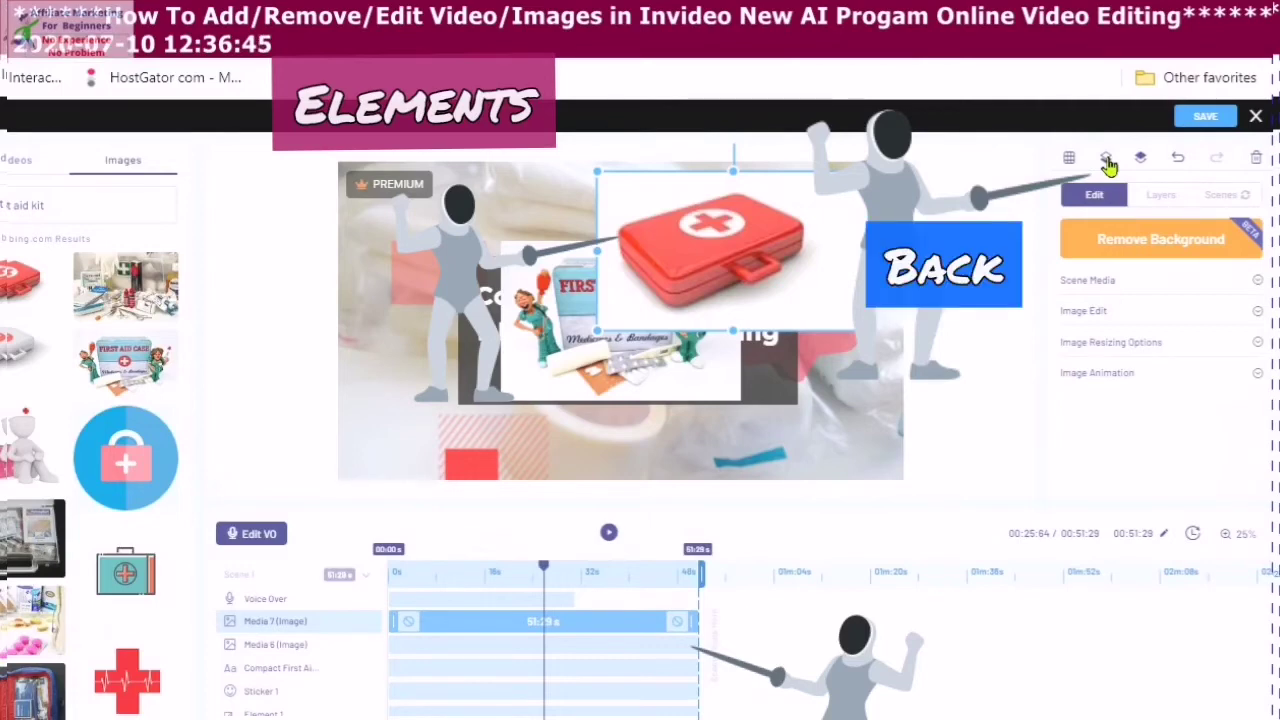
pyautogui.click(1107, 161)
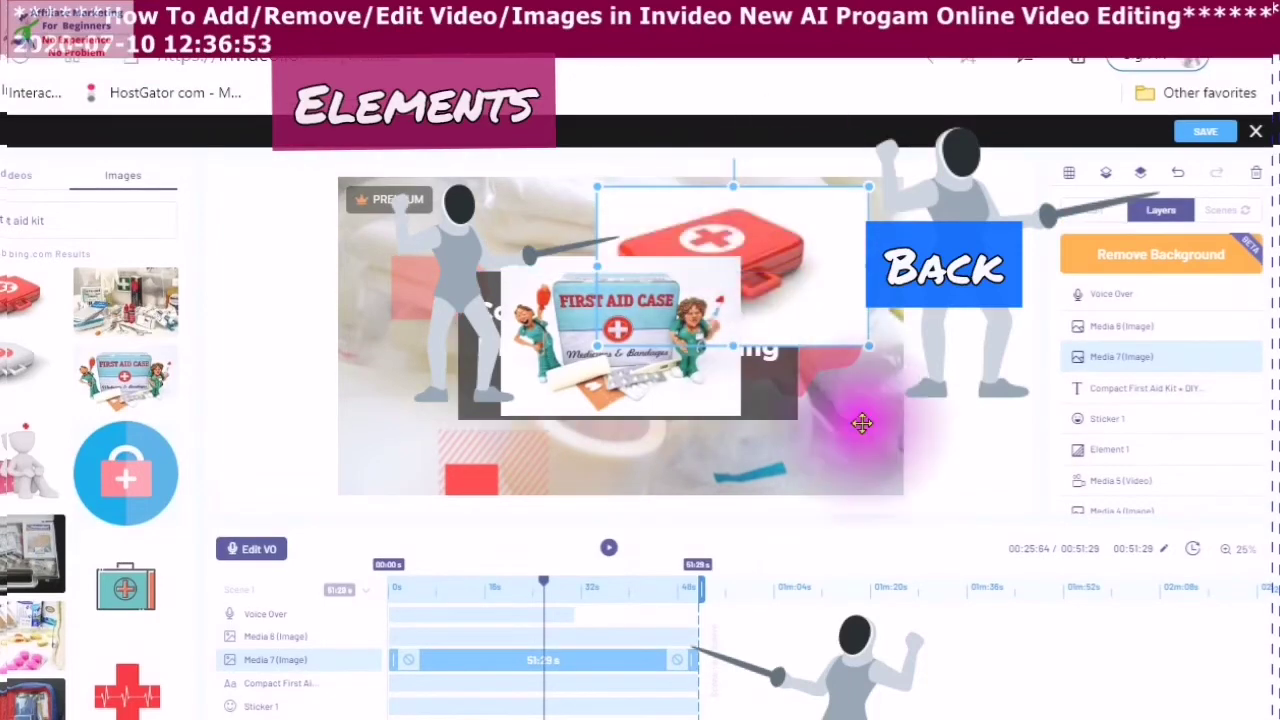
pyautogui.click(1108, 182)
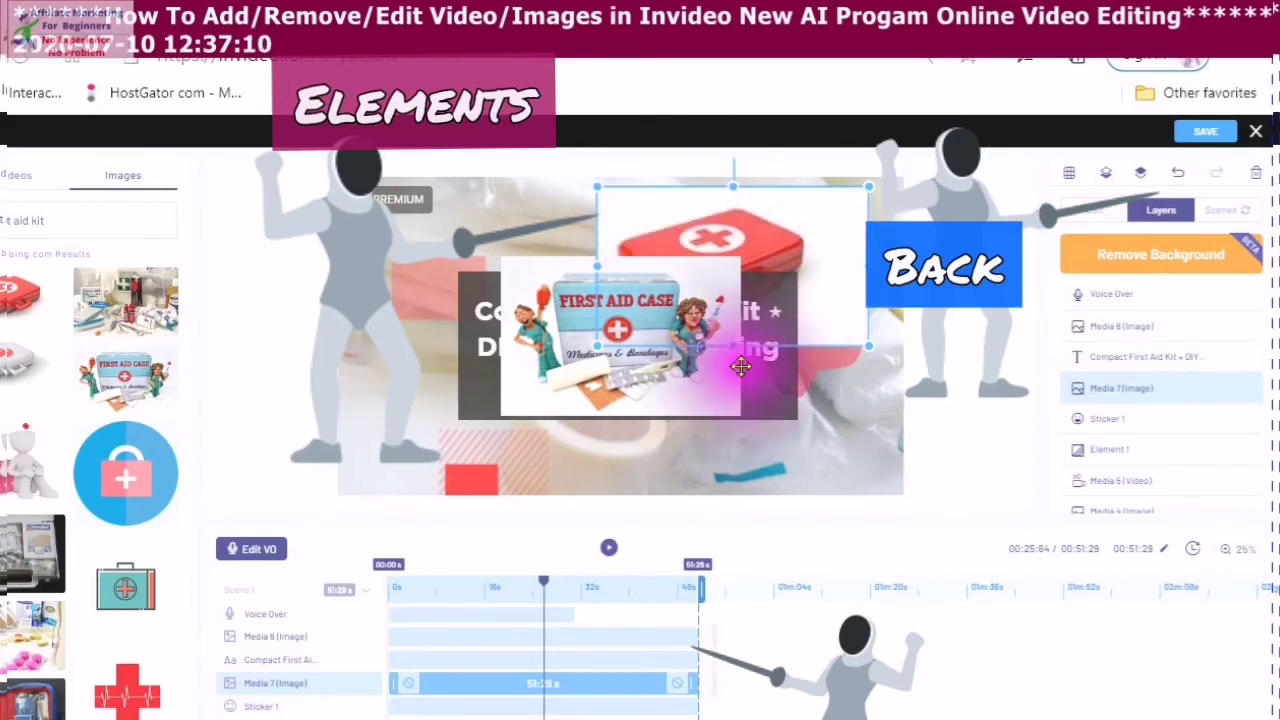
# - Undo the layer-order changes and the moves of the red first aid kit image
pyautogui.click(1176, 176)
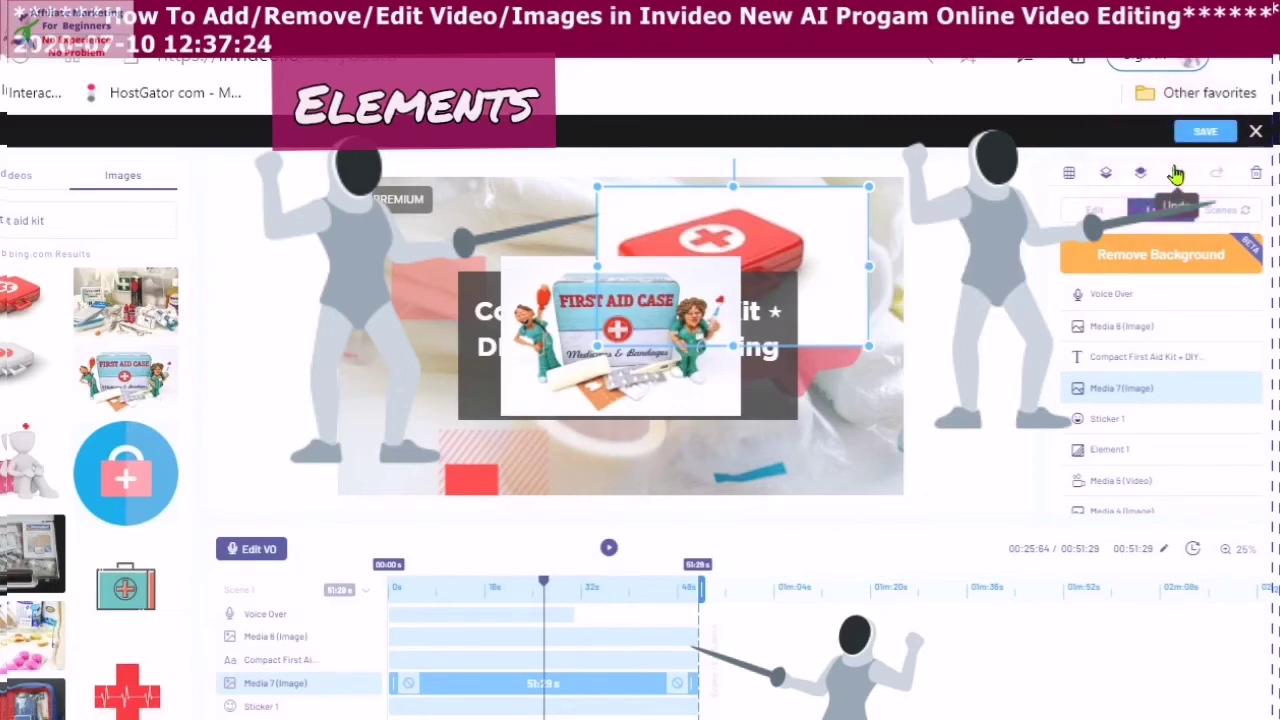
pyautogui.click(1178, 178)
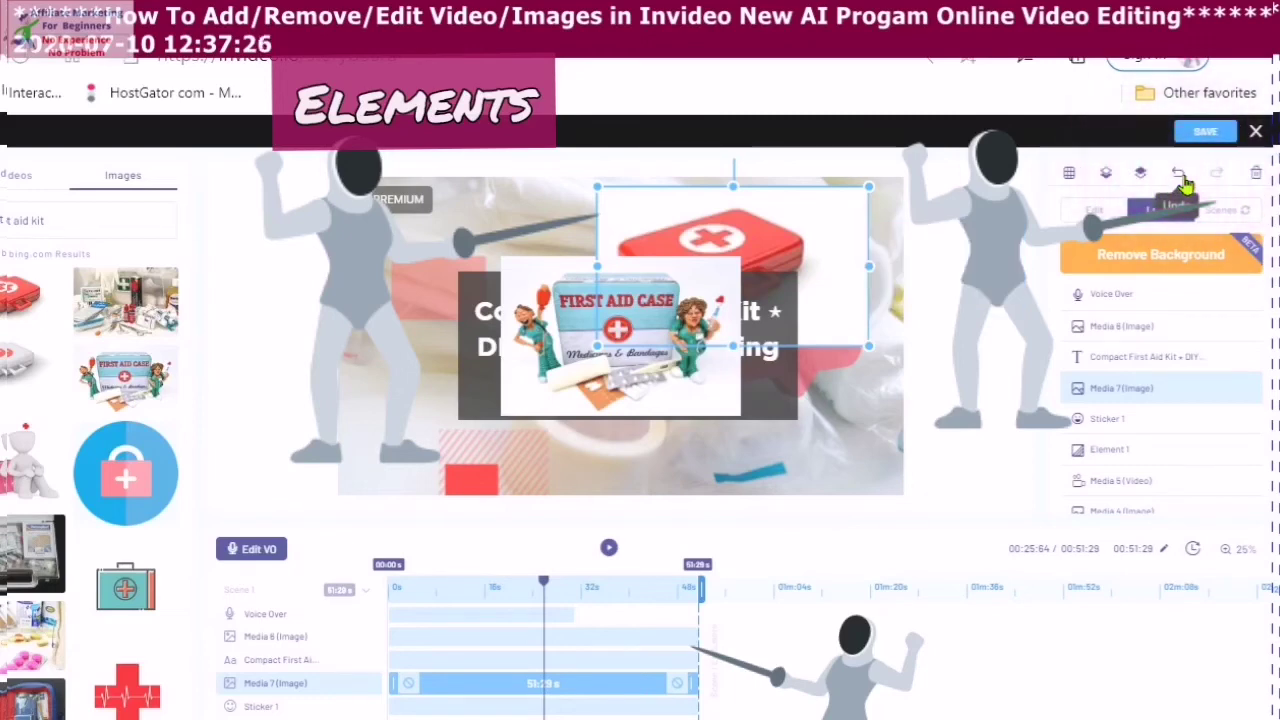
pyautogui.click(1181, 187)
pyautogui.click(1180, 188)
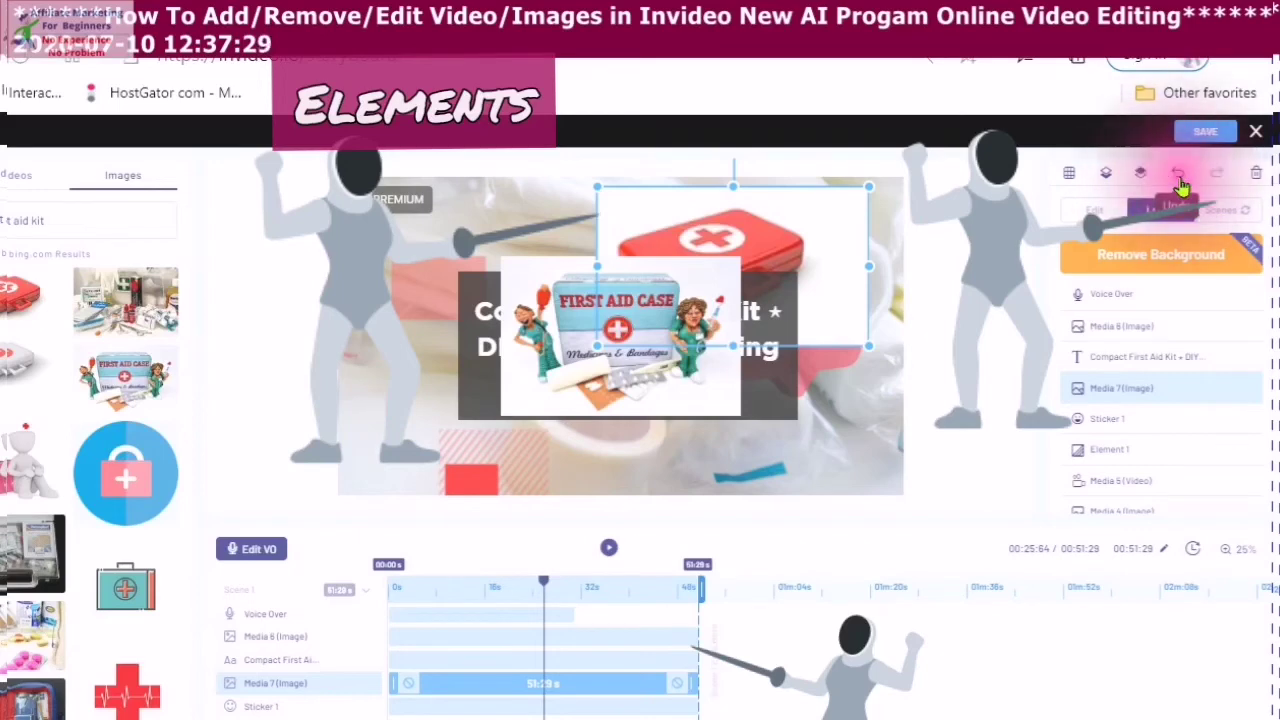
pyautogui.click(992, 428)
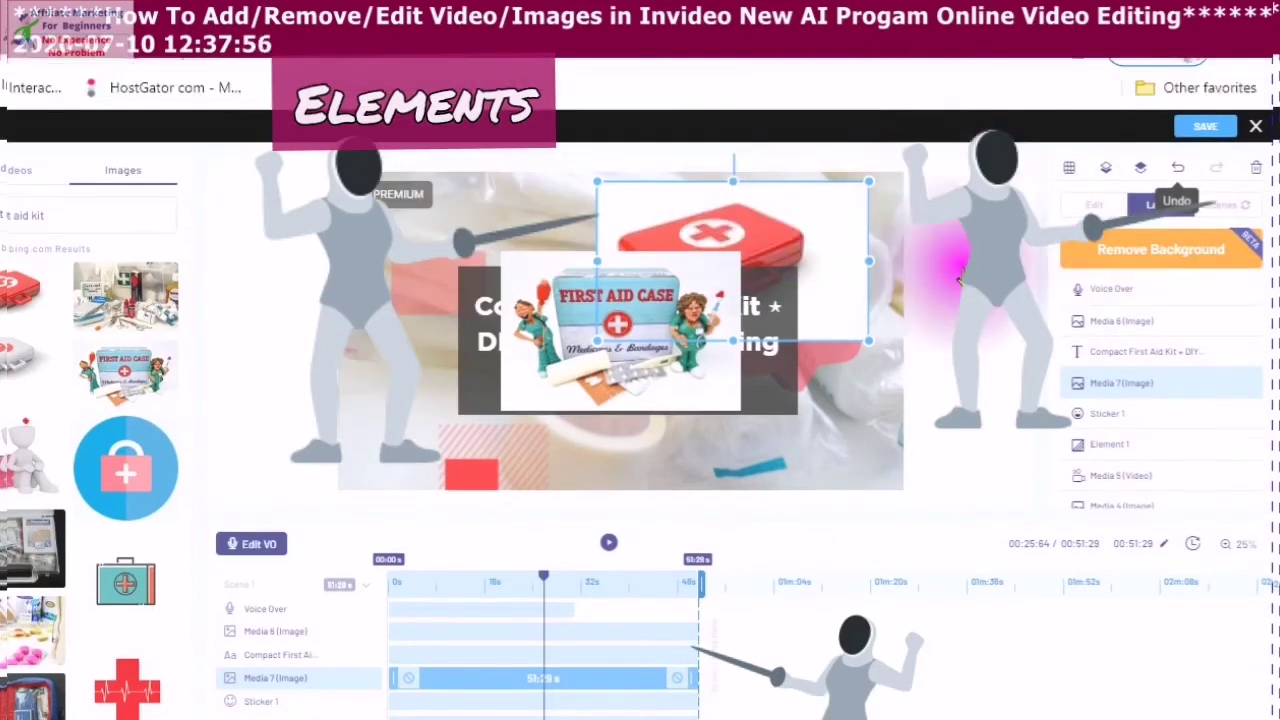
pyautogui.click(1180, 171)
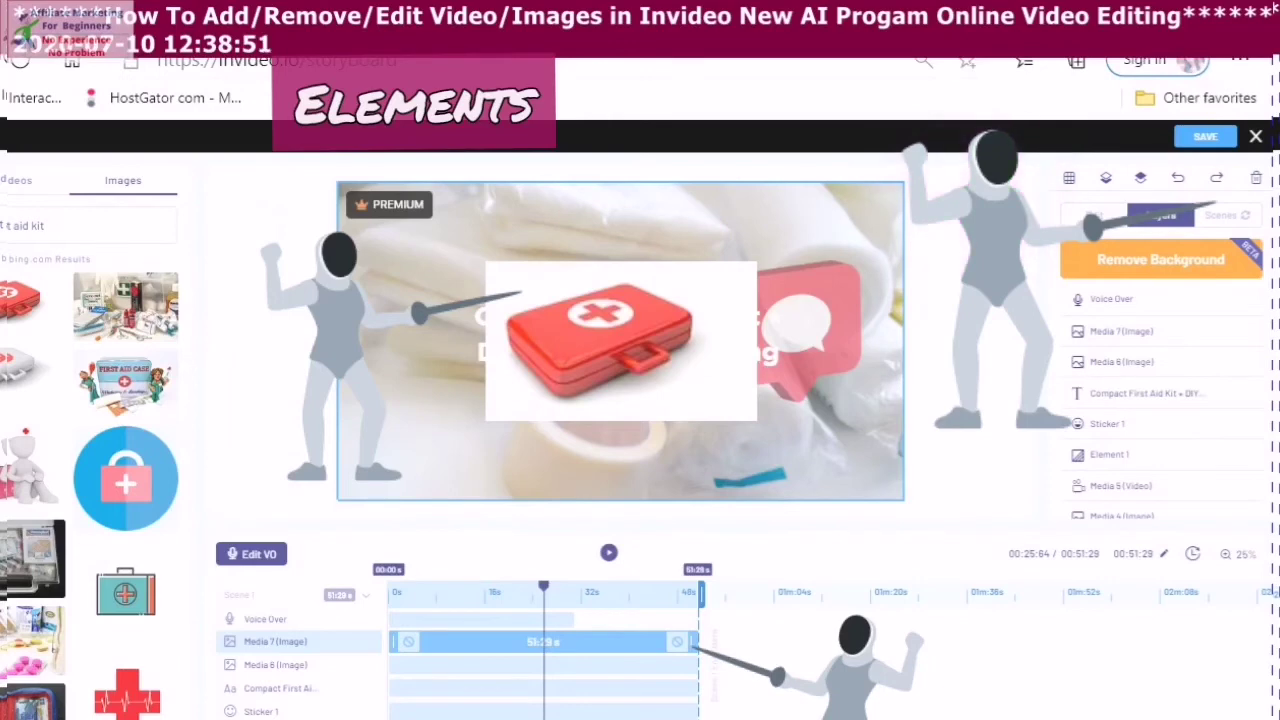
# - Redo the undone moves of the red first aid kit image on the canvas
pyautogui.click(1095, 215)
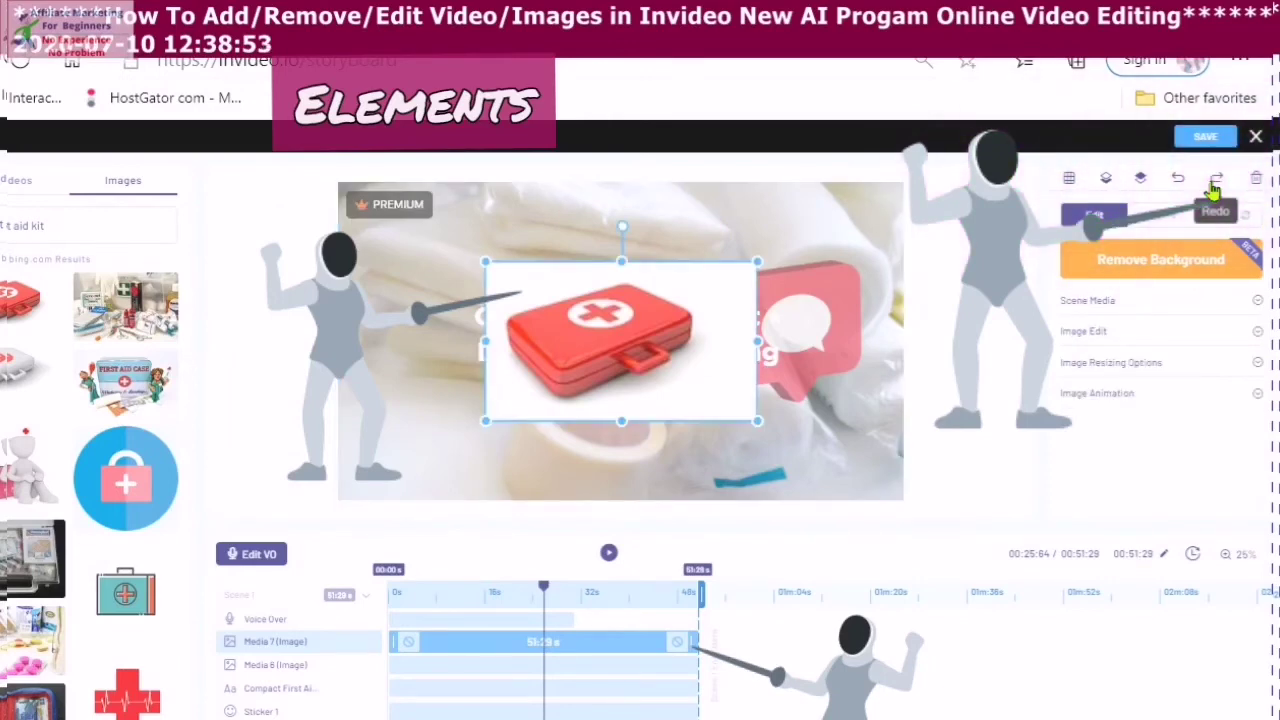
pyautogui.click(1215, 186)
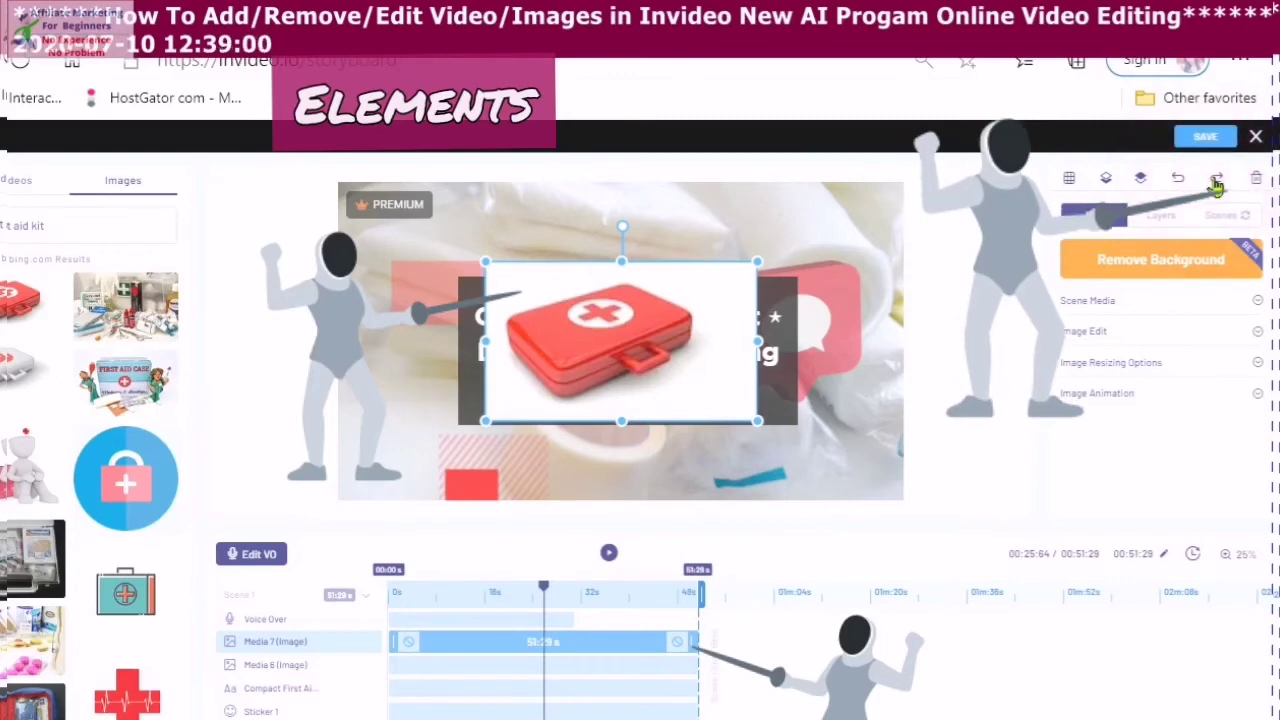
pyautogui.click(1215, 186)
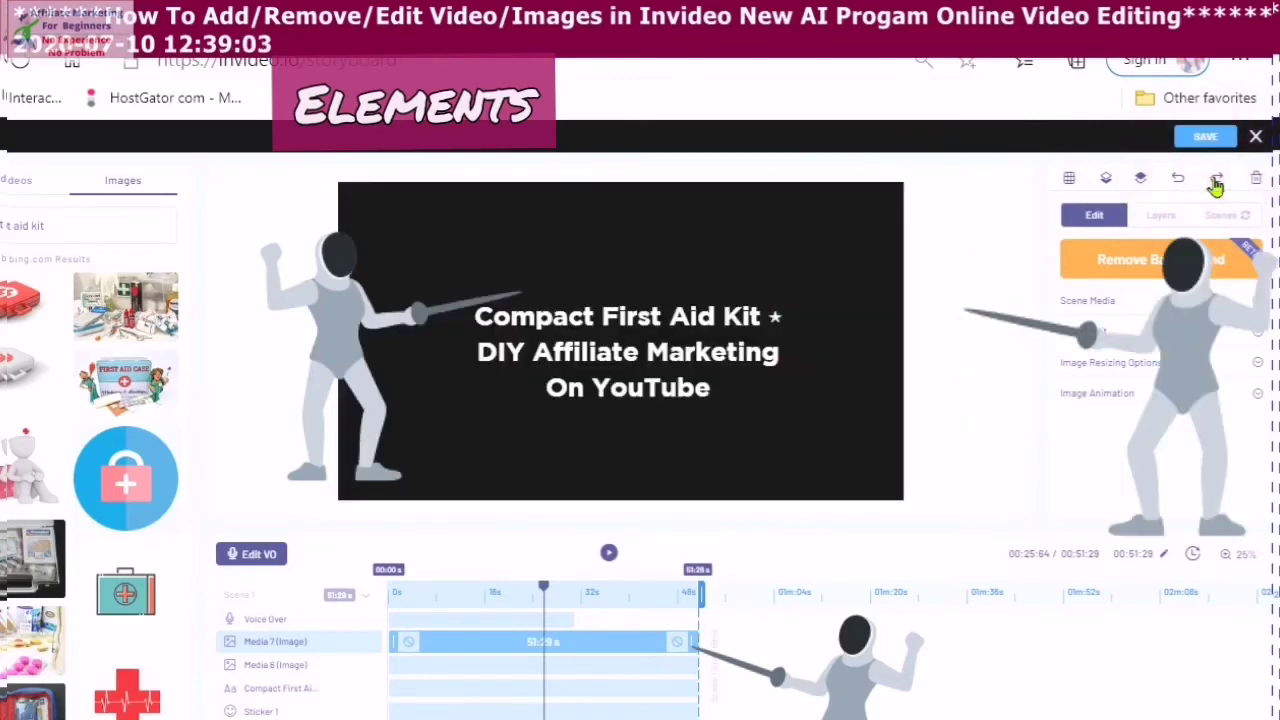
pyautogui.click(1215, 186)
pyautogui.click(1215, 186)
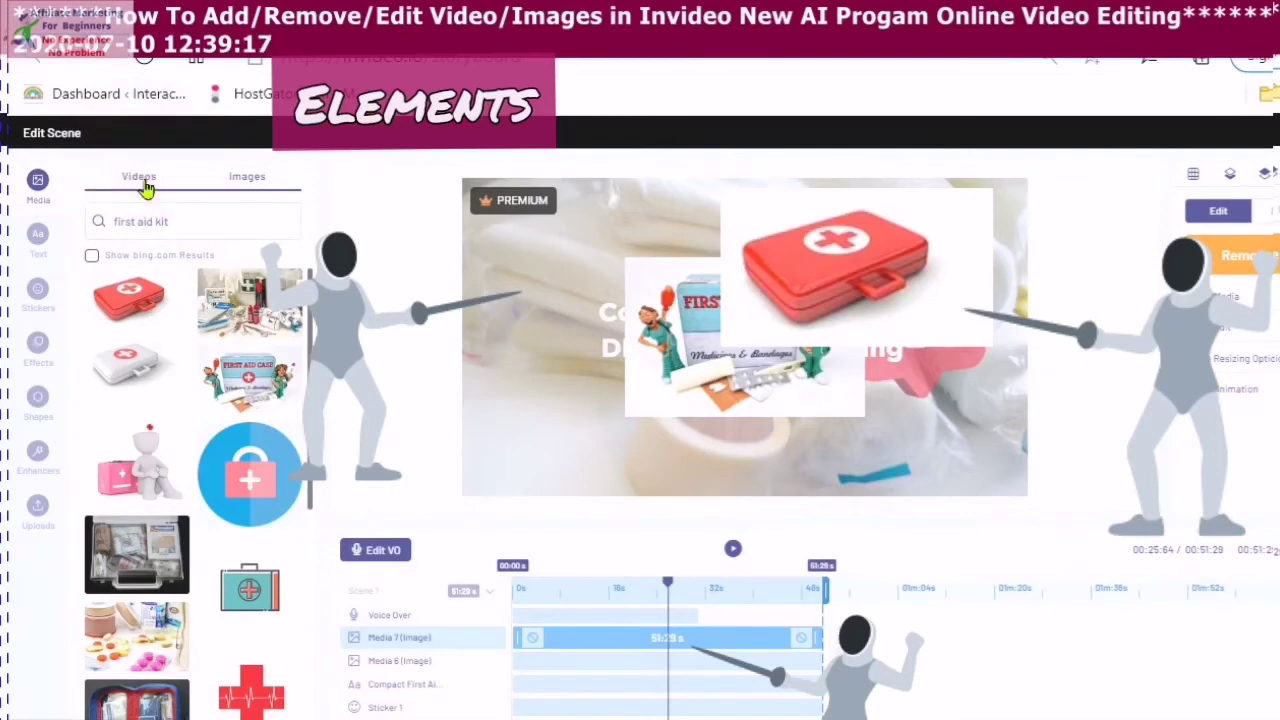
# - Preview the premium video of hands holding a red KALFF first aid kit among the first aid kit video results
pyautogui.click(140, 180)
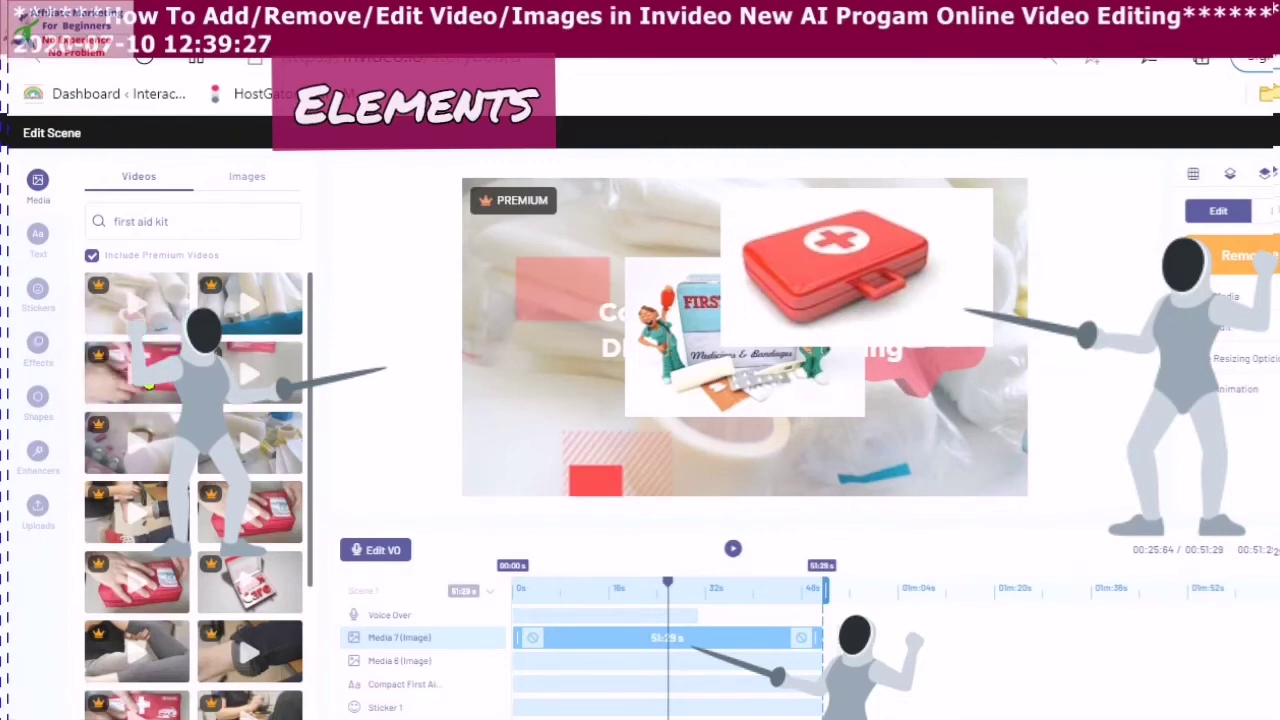
pyautogui.click(315, 357)
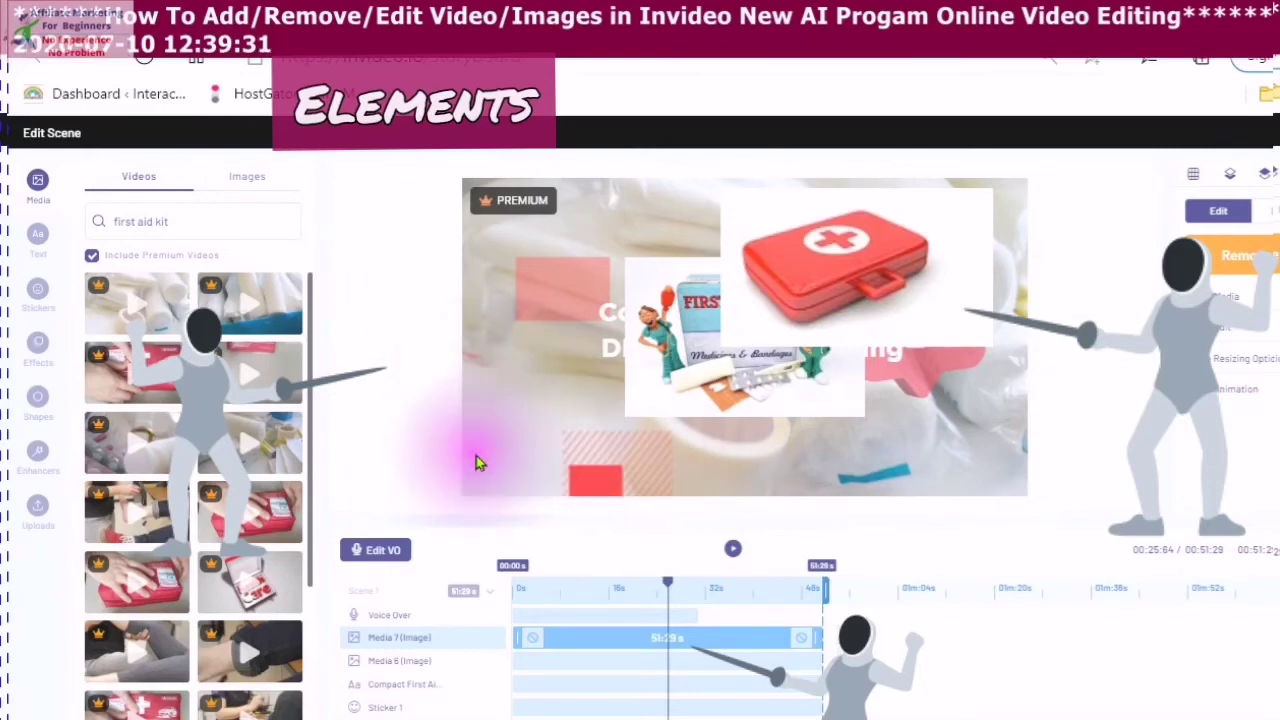
pyautogui.click(447, 443)
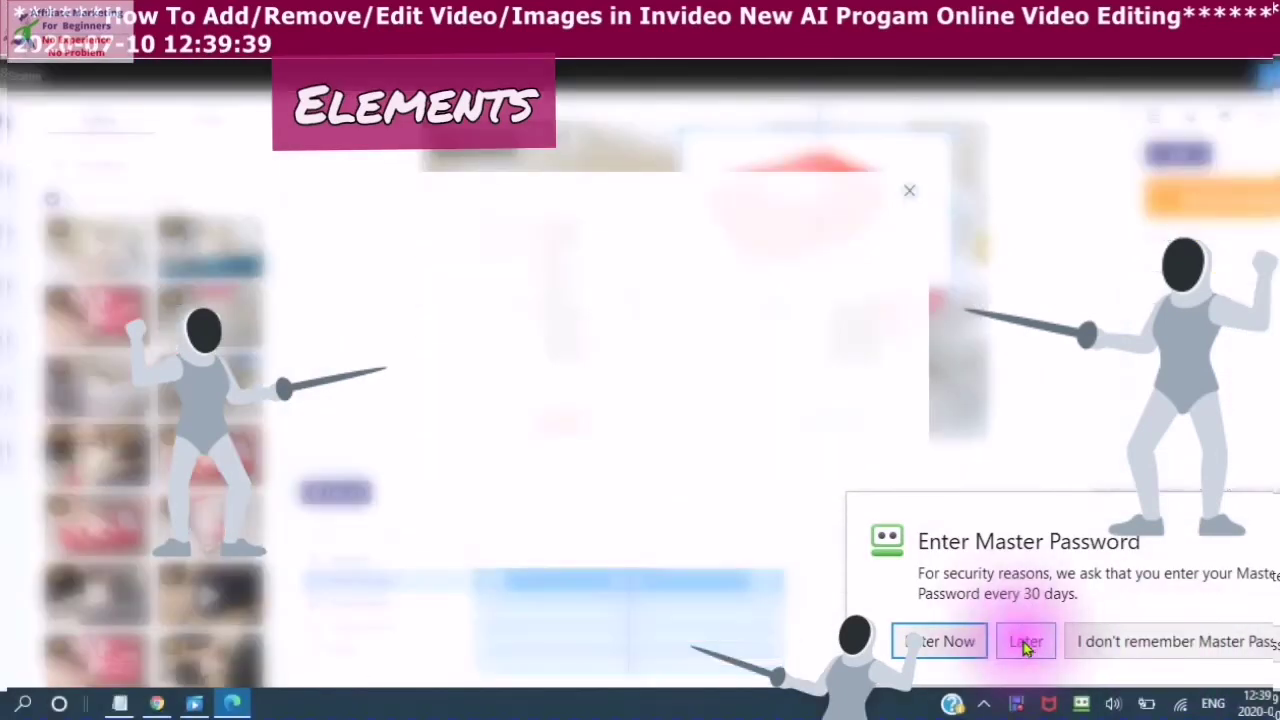
pyautogui.click(1065, 698)
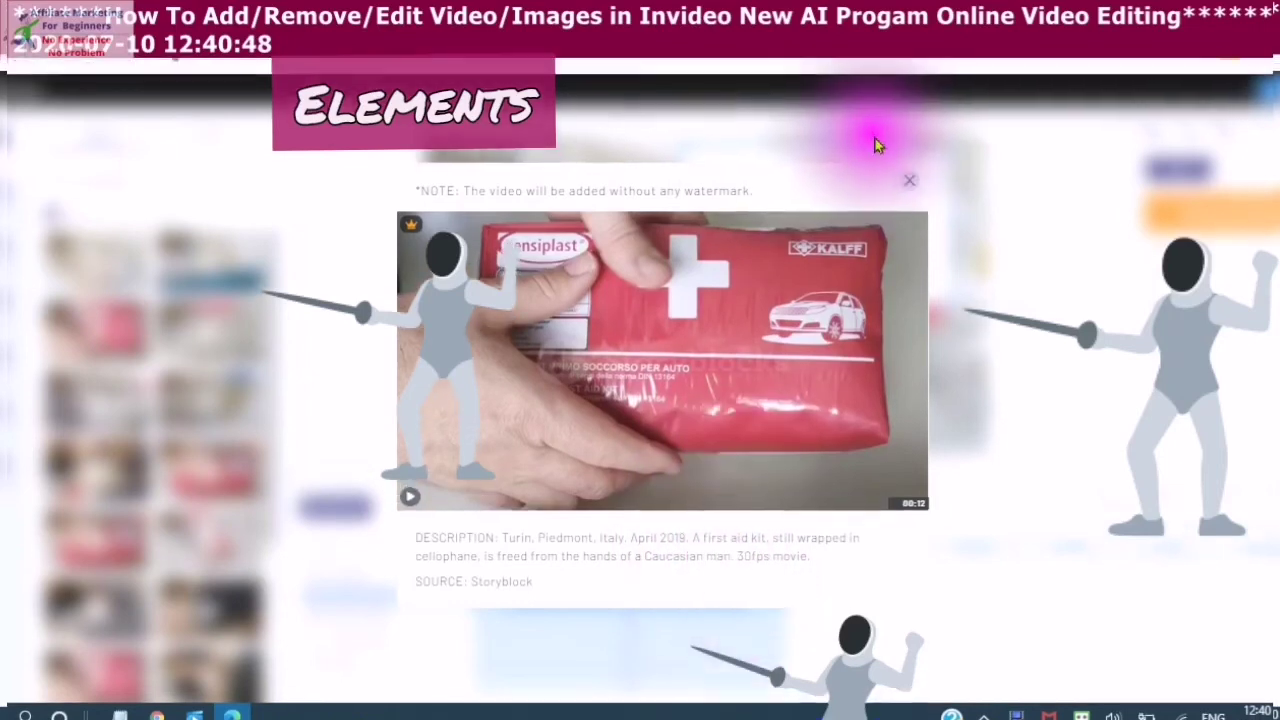
pyautogui.click(910, 192)
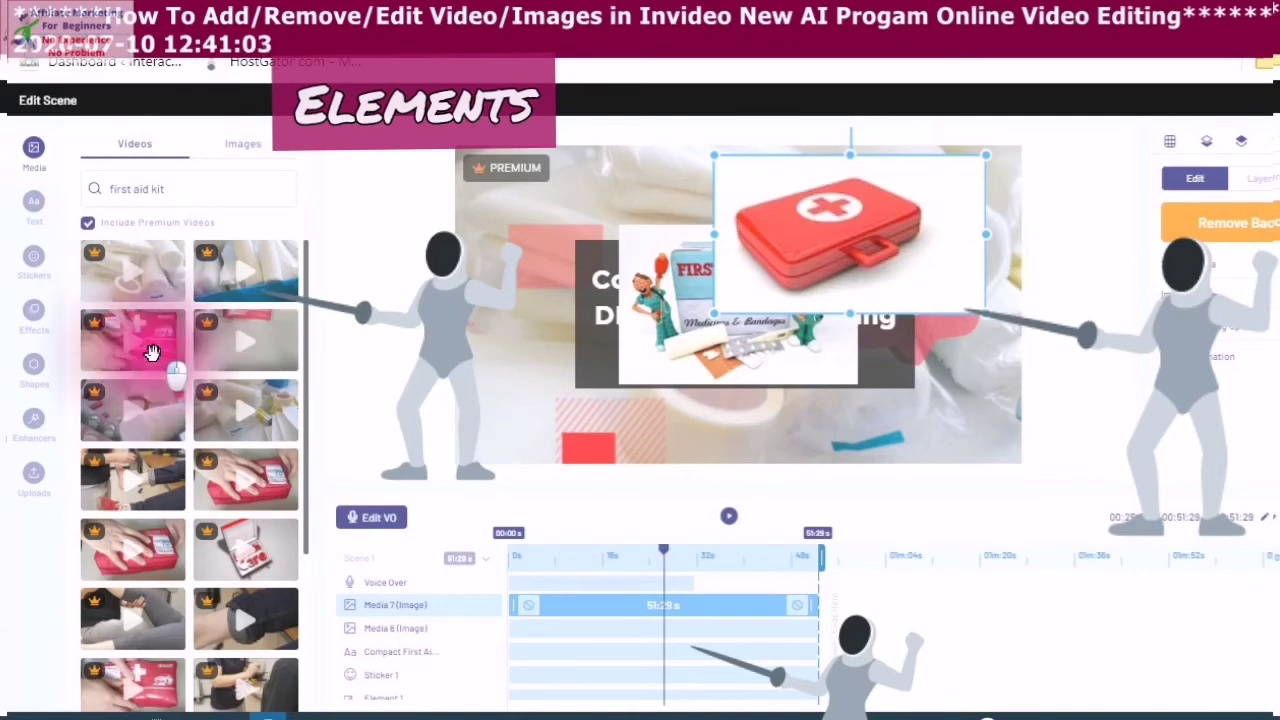
# - Add the red KALFF first aid kit video as a layer and trim it from 00:04:33 to 00:09:64
pyautogui.moveTo(149, 354); pyautogui.dragTo(642, 380)
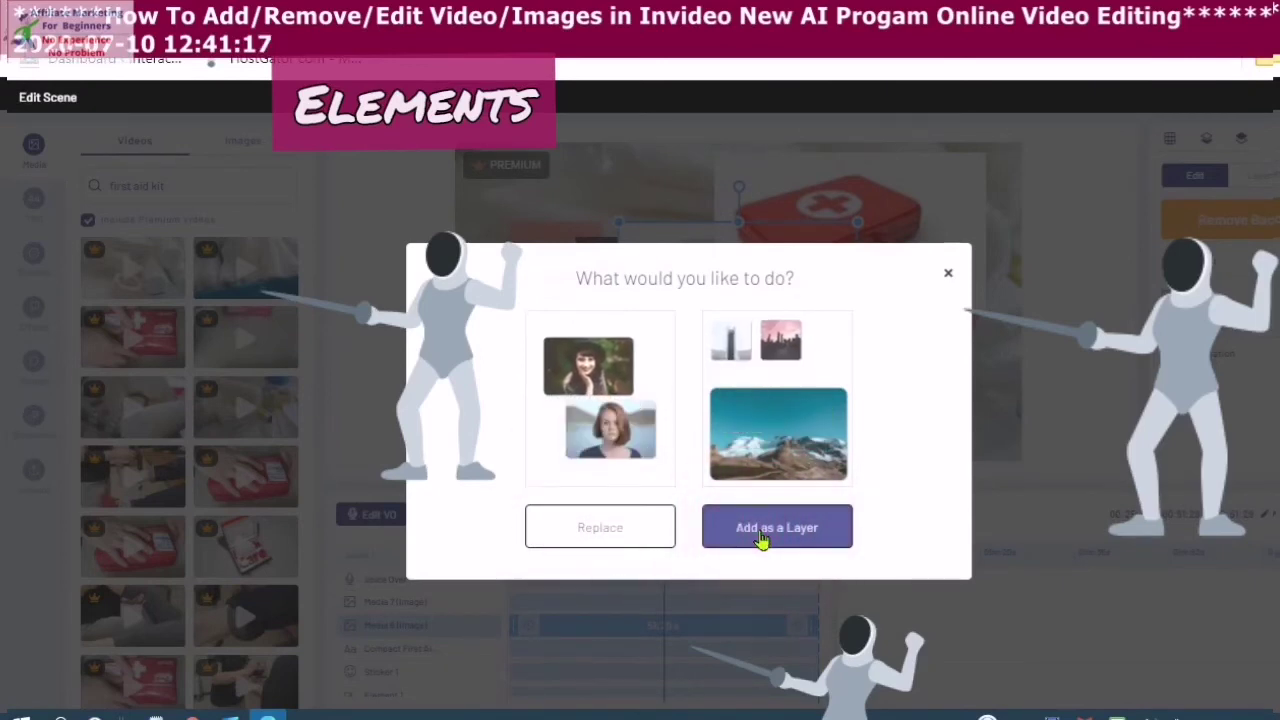
pyautogui.click(761, 540)
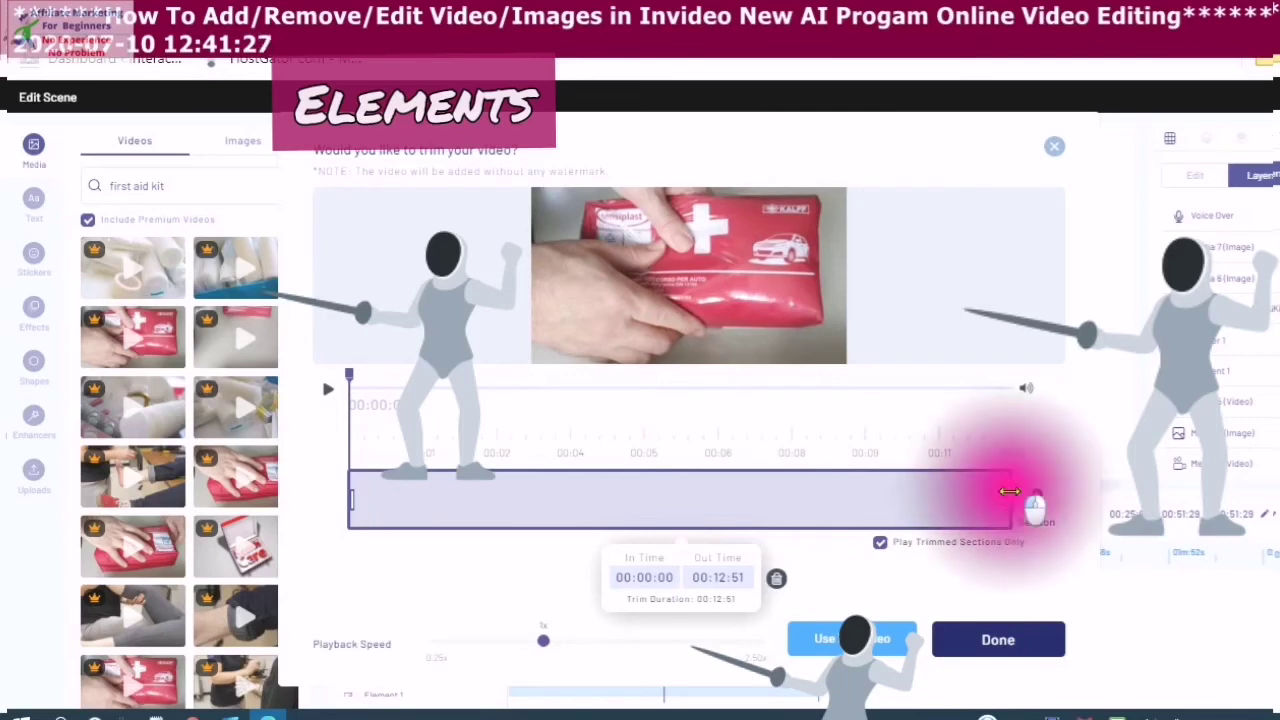
pyautogui.moveTo(1012, 496); pyautogui.dragTo(945, 496)
pyautogui.moveTo(840, 488); pyautogui.dragTo(860, 468)
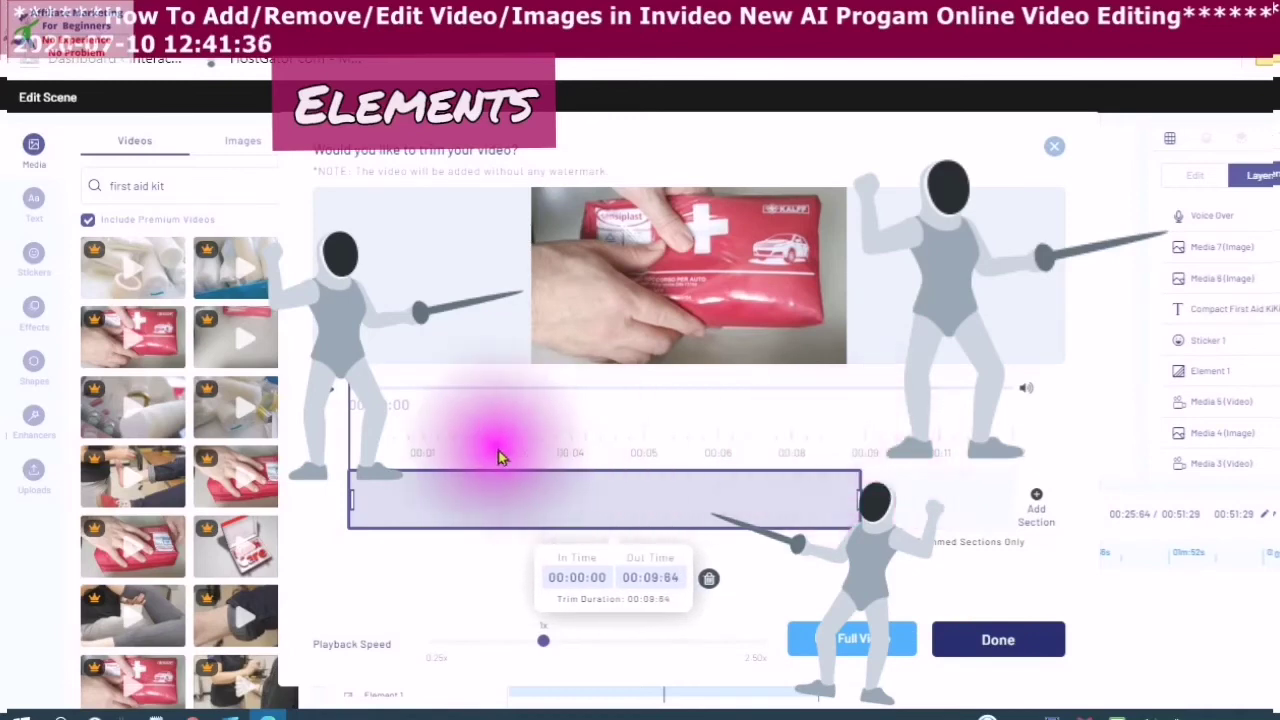
pyautogui.moveTo(385, 498); pyautogui.dragTo(580, 492)
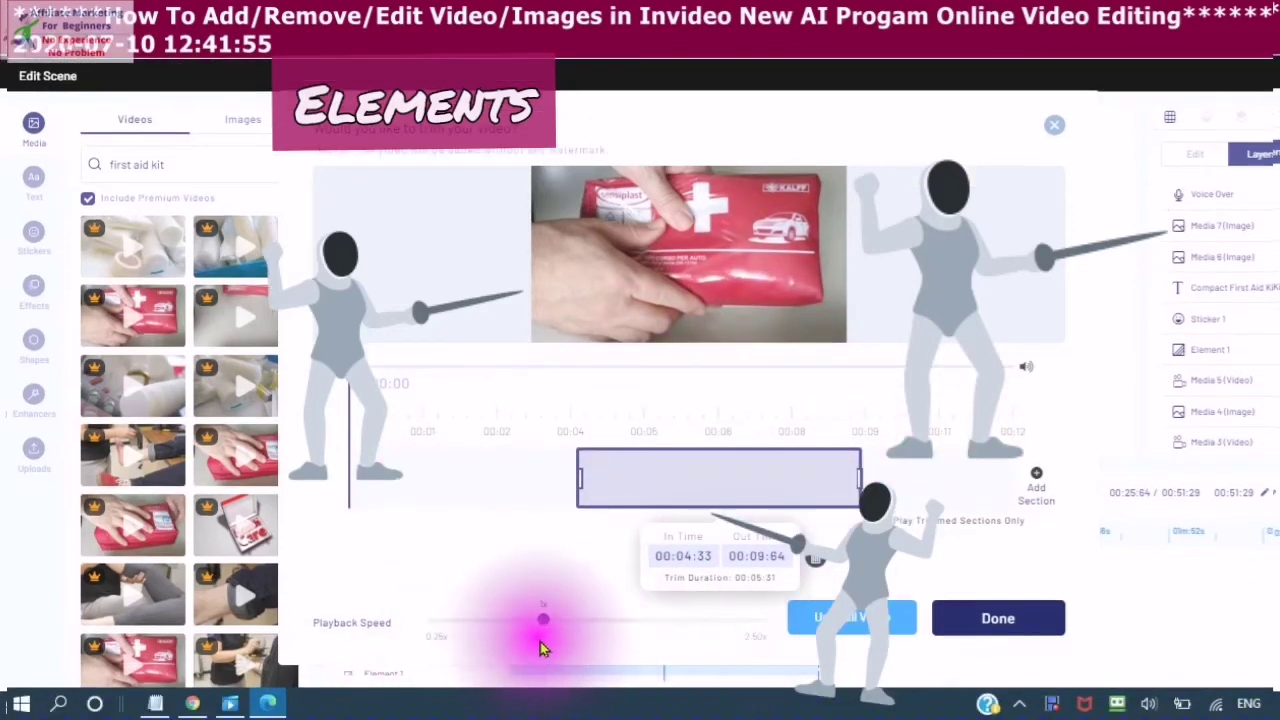
# - Set the trimmed video's playback speed to 2.25x, mute it, and finish adding it to the scene, acknowledging the frame duration notice
pyautogui.moveTo(543, 621); pyautogui.dragTo(731, 632)
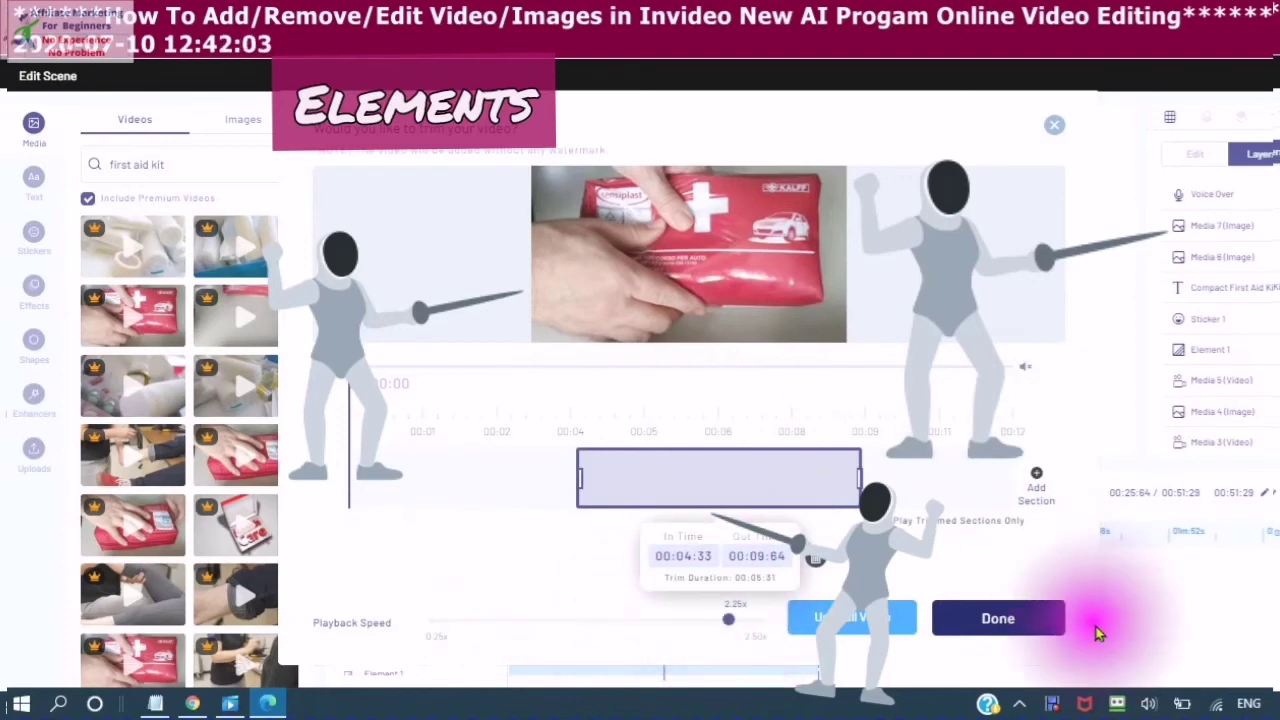
pyautogui.click(1026, 578)
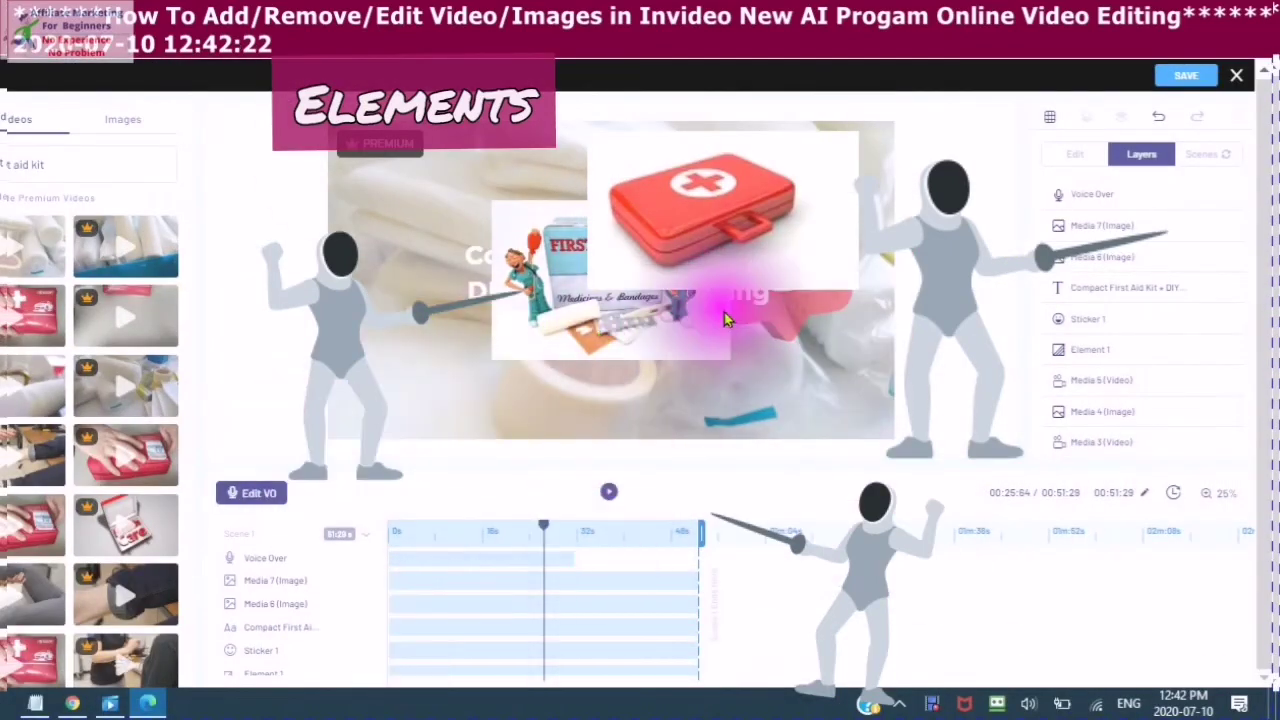
pyautogui.click(723, 251)
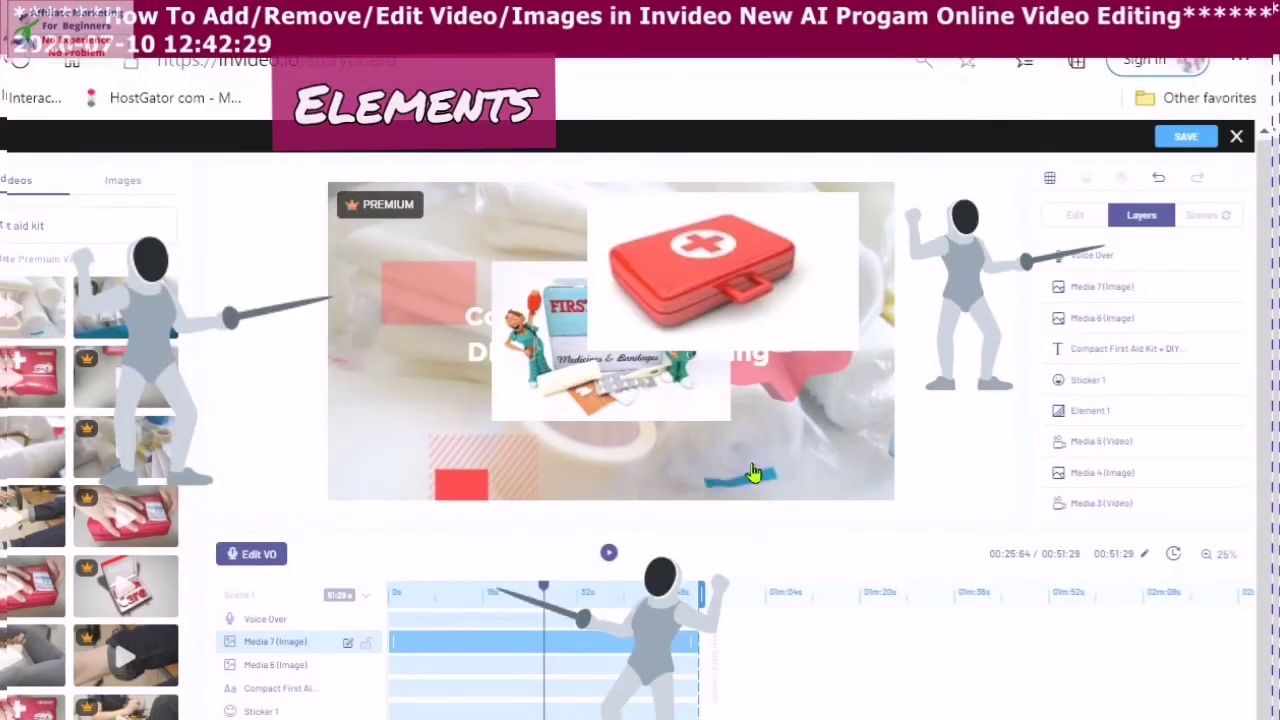
pyautogui.click(744, 456)
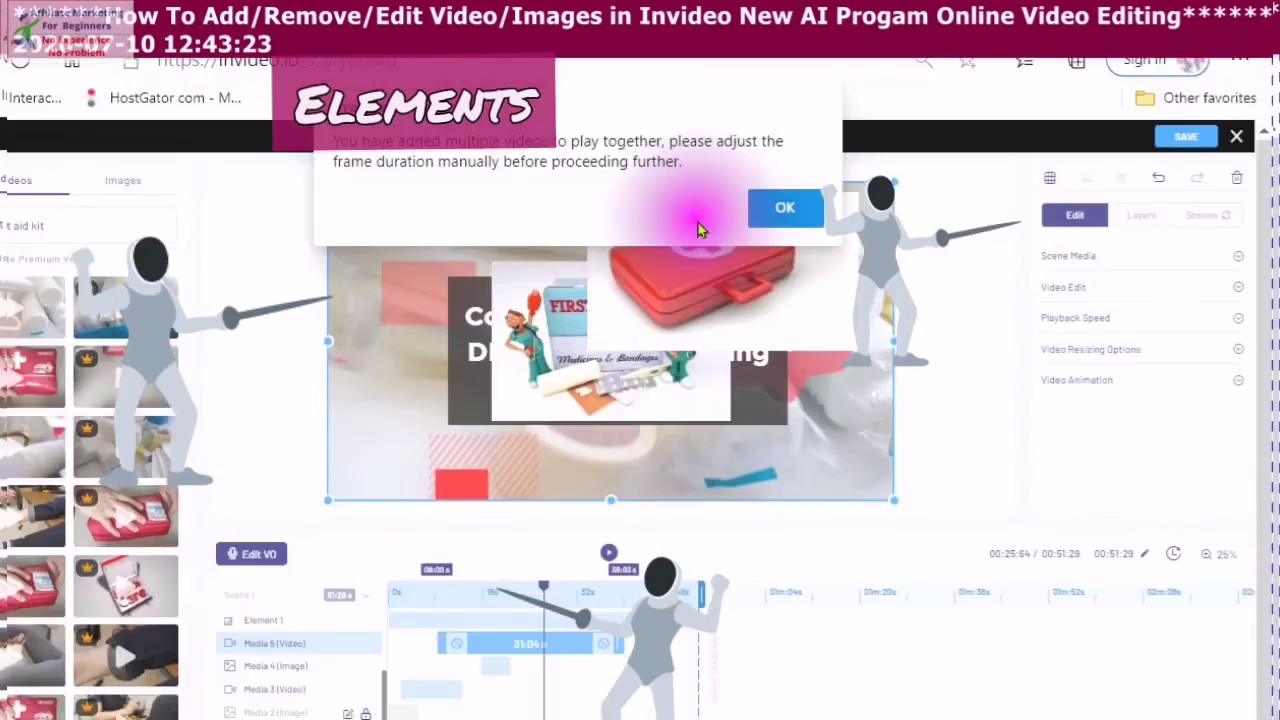
pyautogui.click(780, 207)
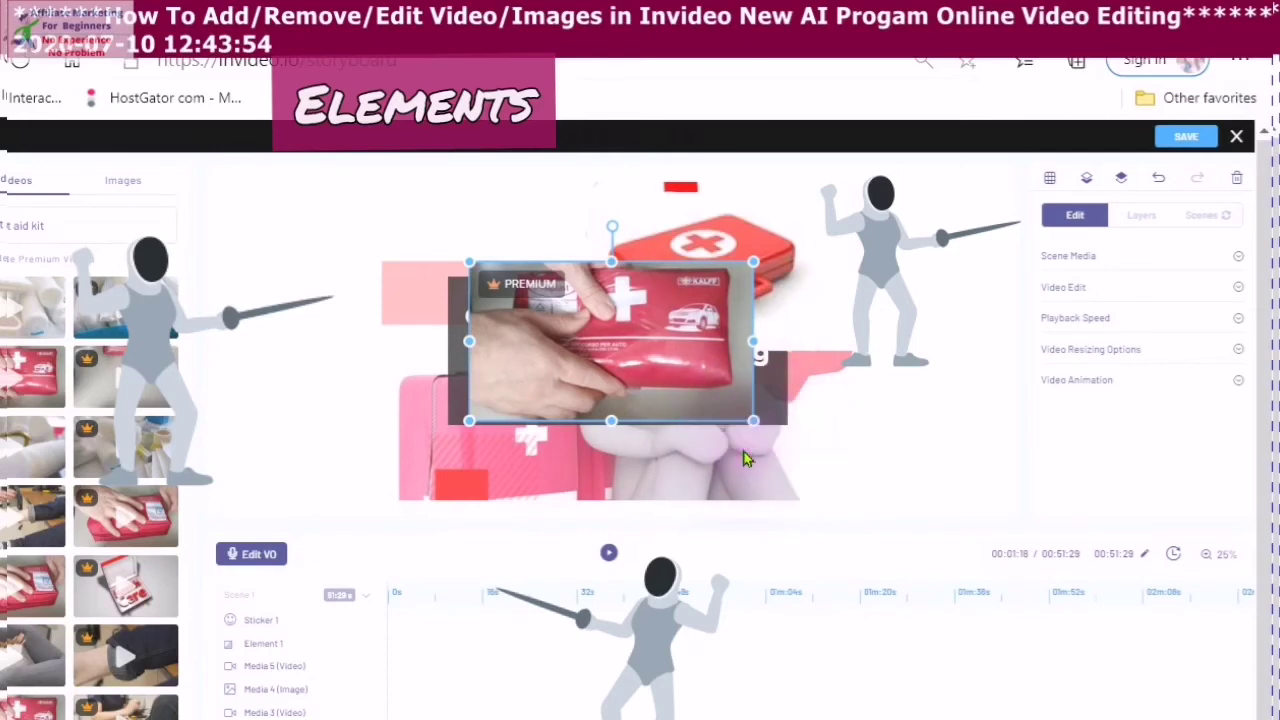
# - Delete the older Media 3 and Media 5 video layers from the scene
pyautogui.click(753, 422)
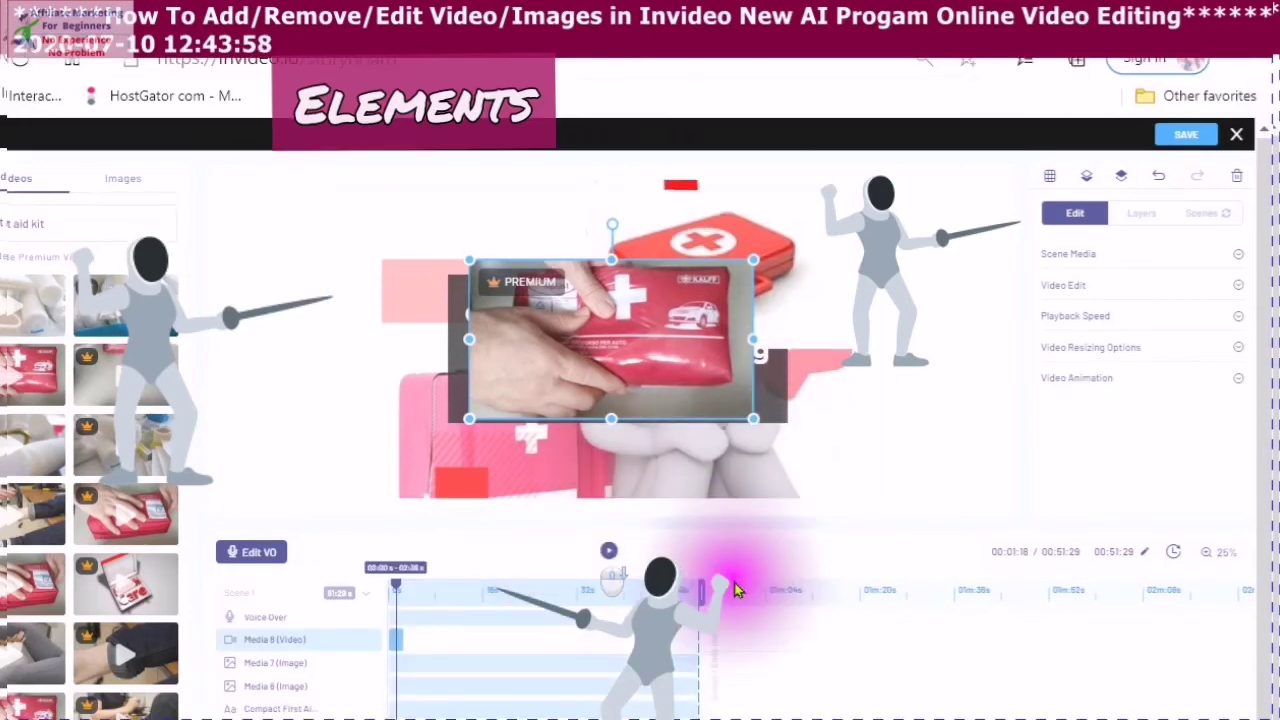
pyautogui.scroll(-1, 729, 591)
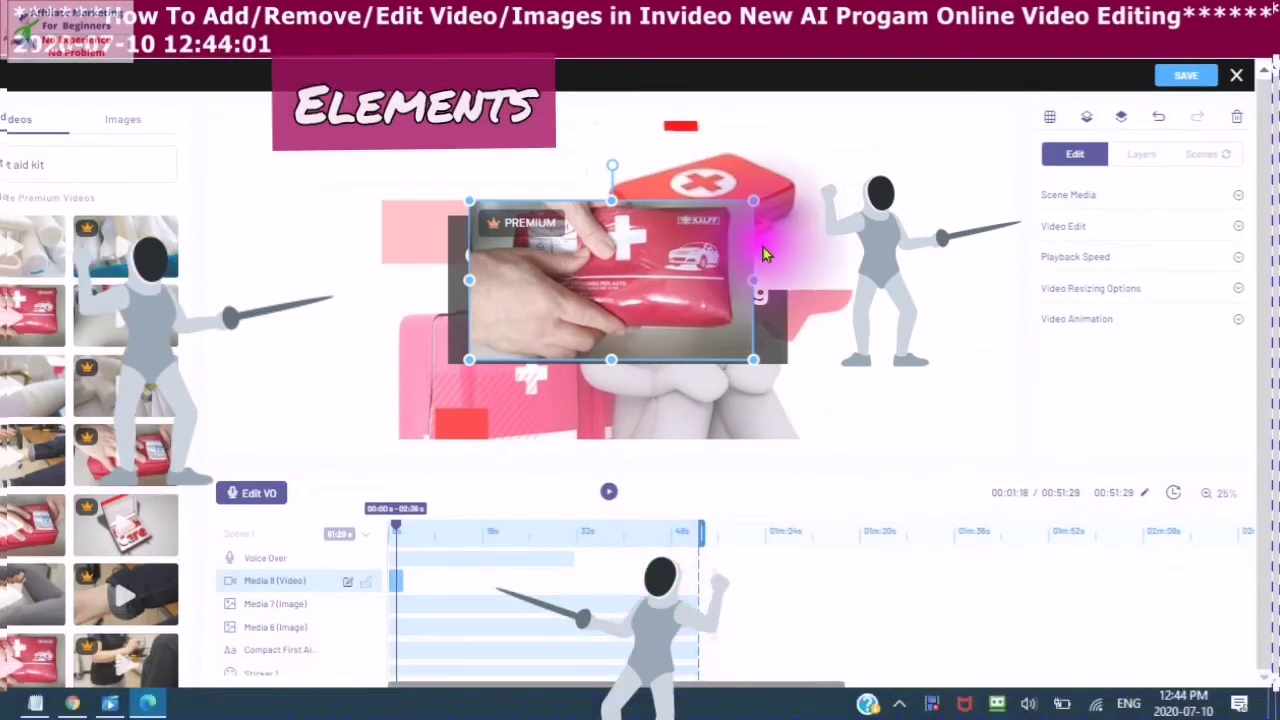
pyautogui.click(790, 590)
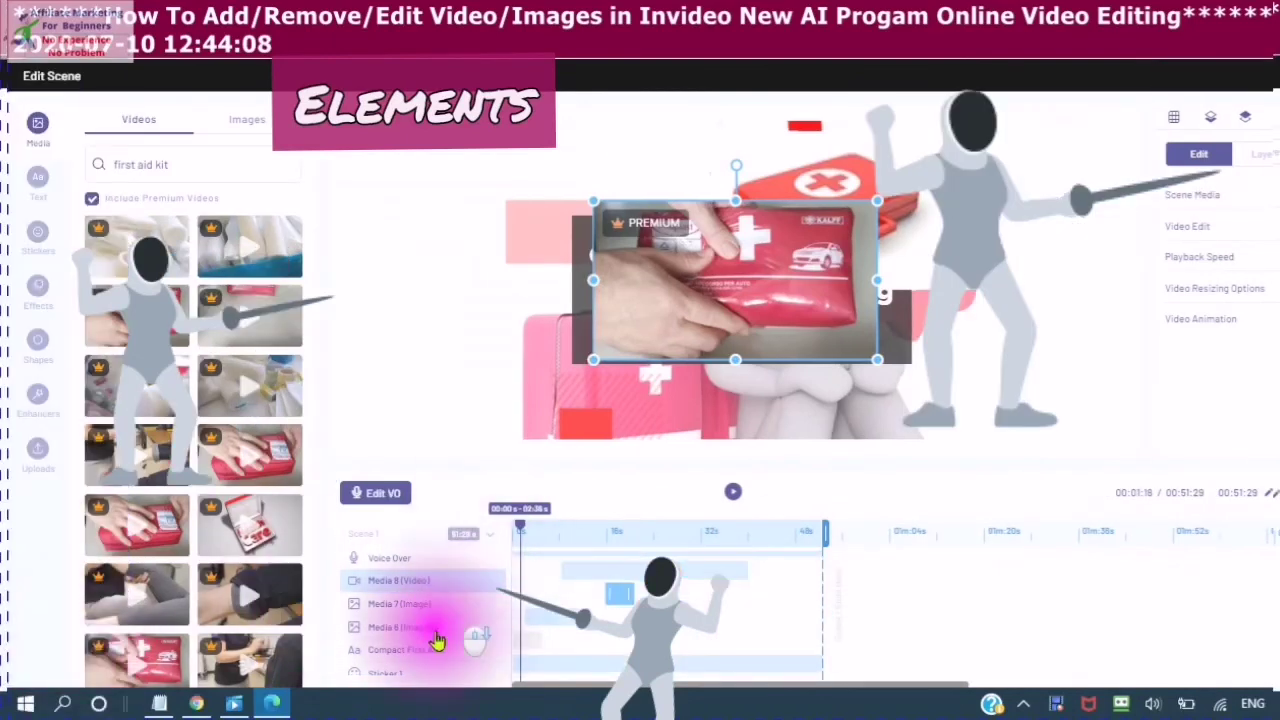
pyautogui.scroll(-3, 474, 626)
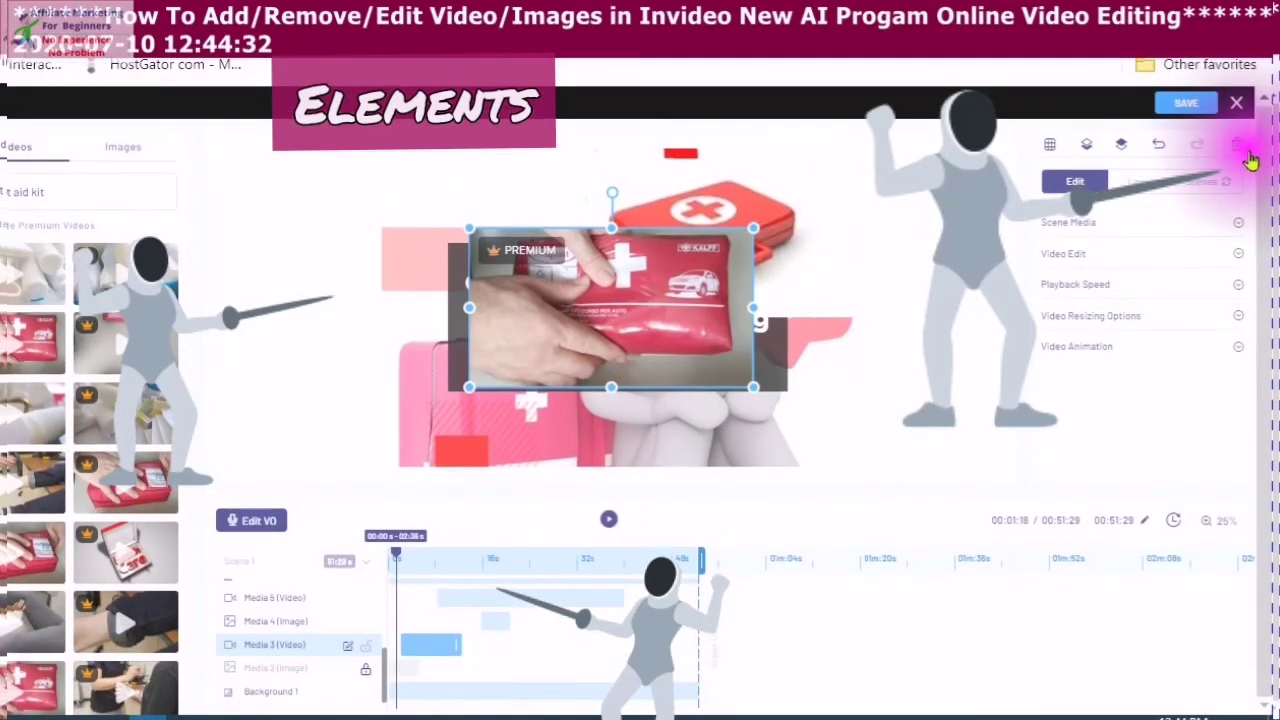
pyautogui.click(1240, 147)
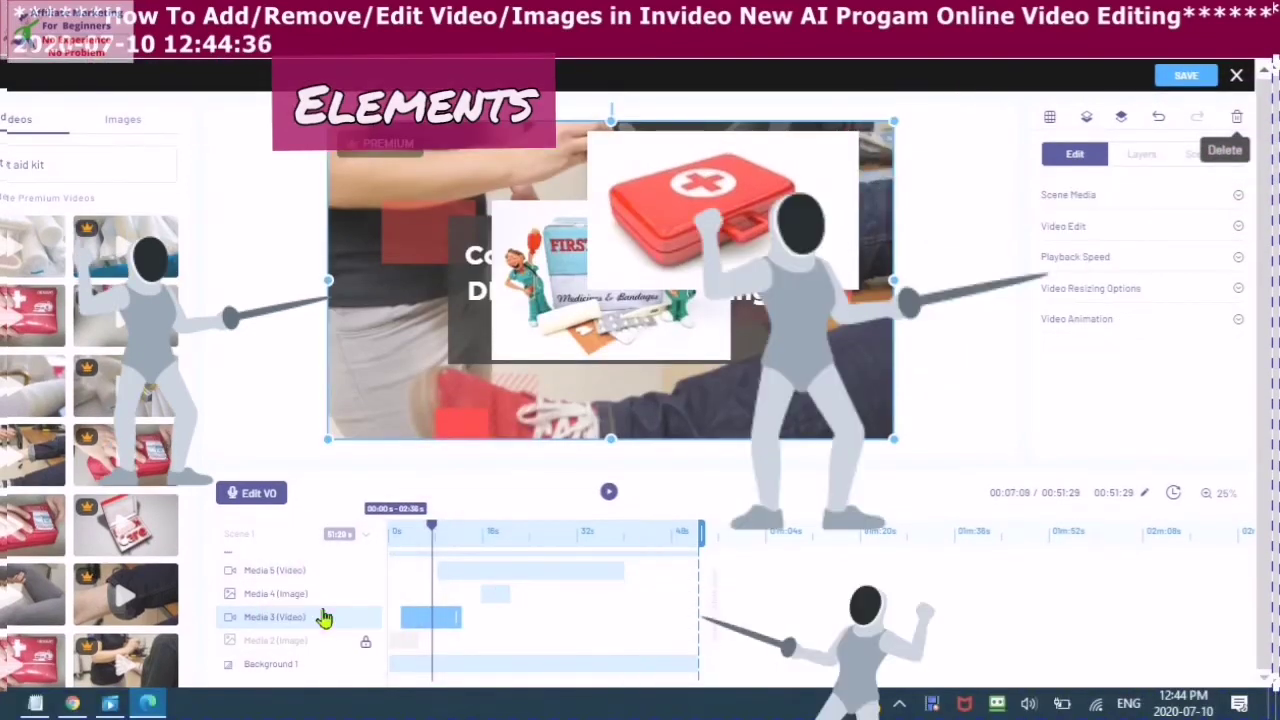
pyautogui.click(1239, 120)
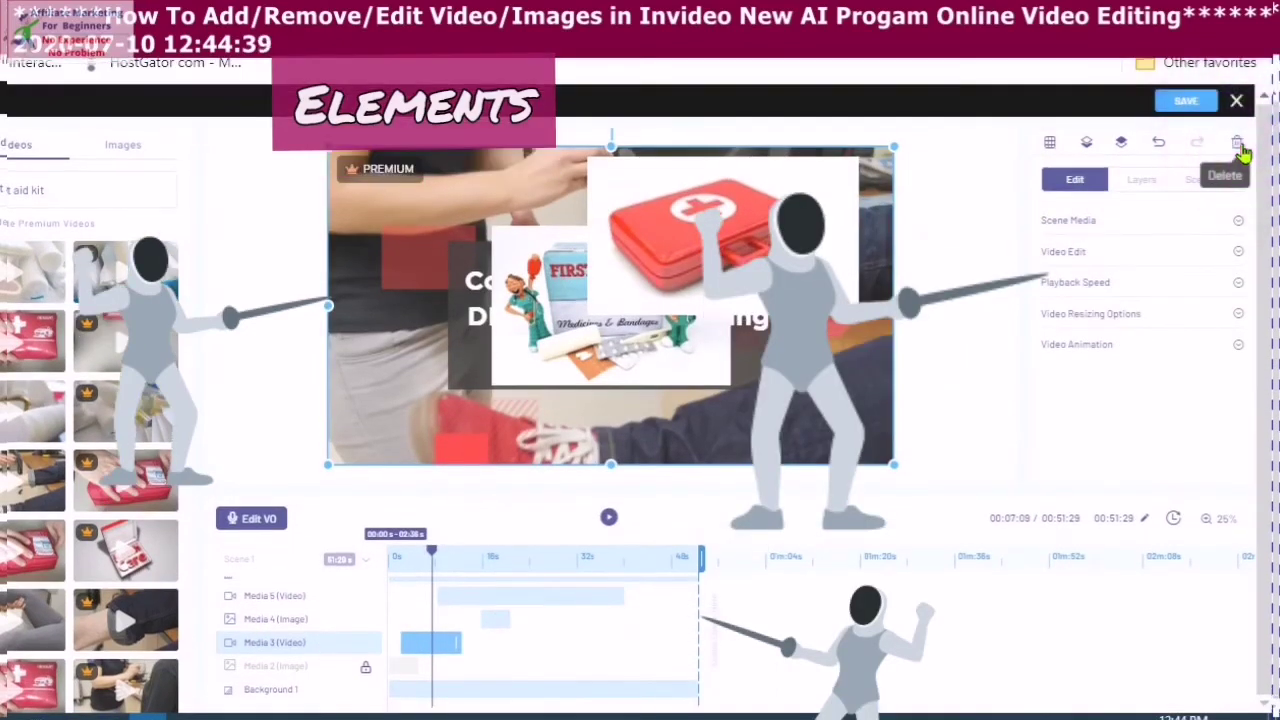
pyautogui.click(1236, 150)
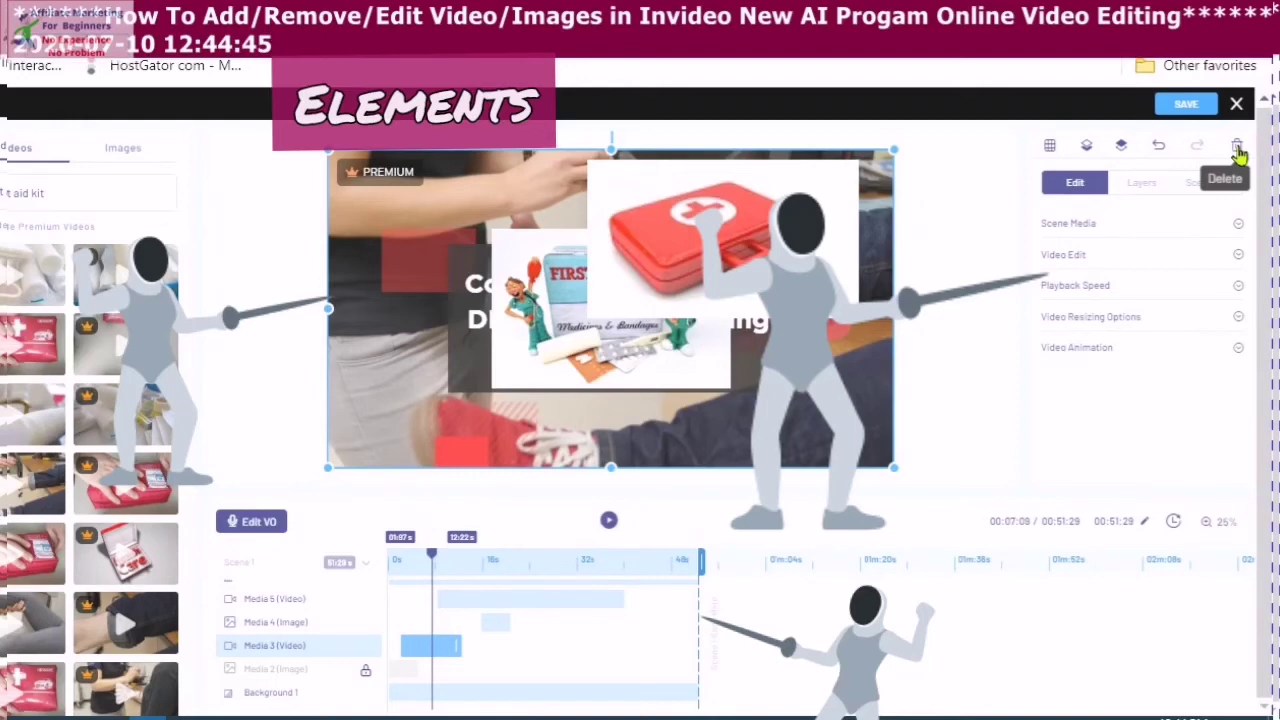
pyautogui.click(1238, 150)
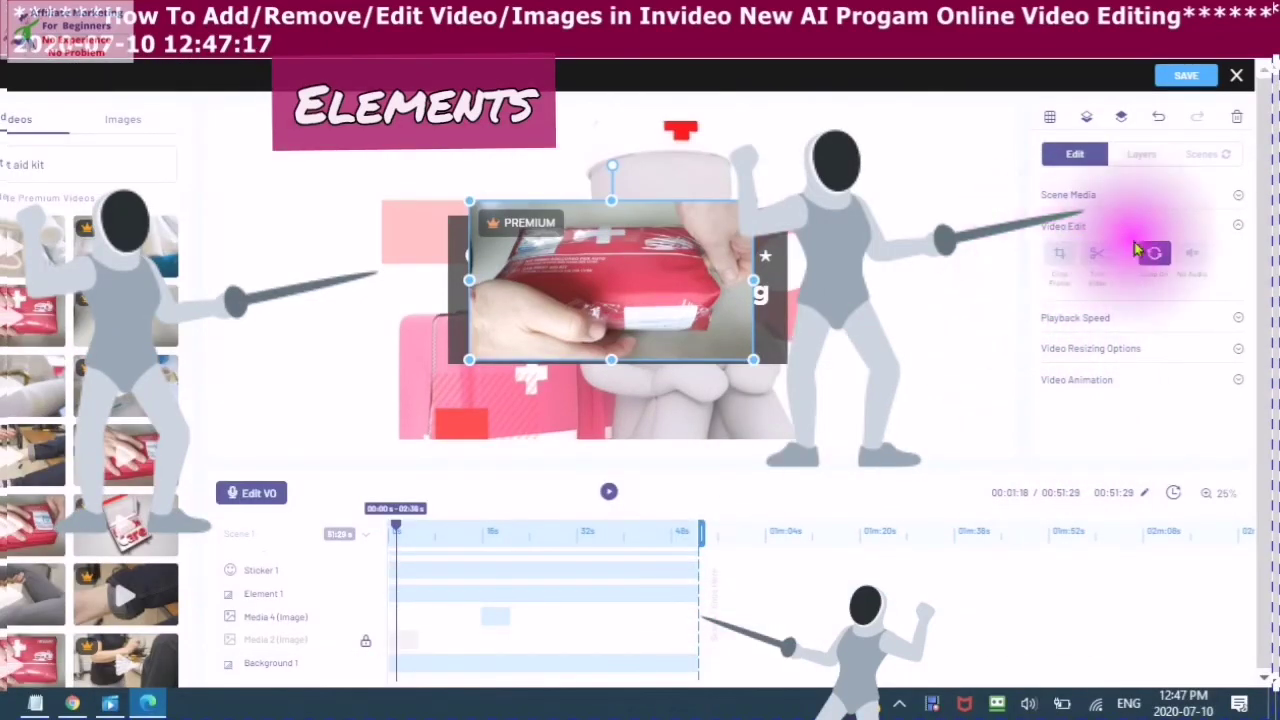
# - Toggle looping for the red first aid kit video and set its resizing option to Stretch To Screen
pyautogui.click(1150, 262)
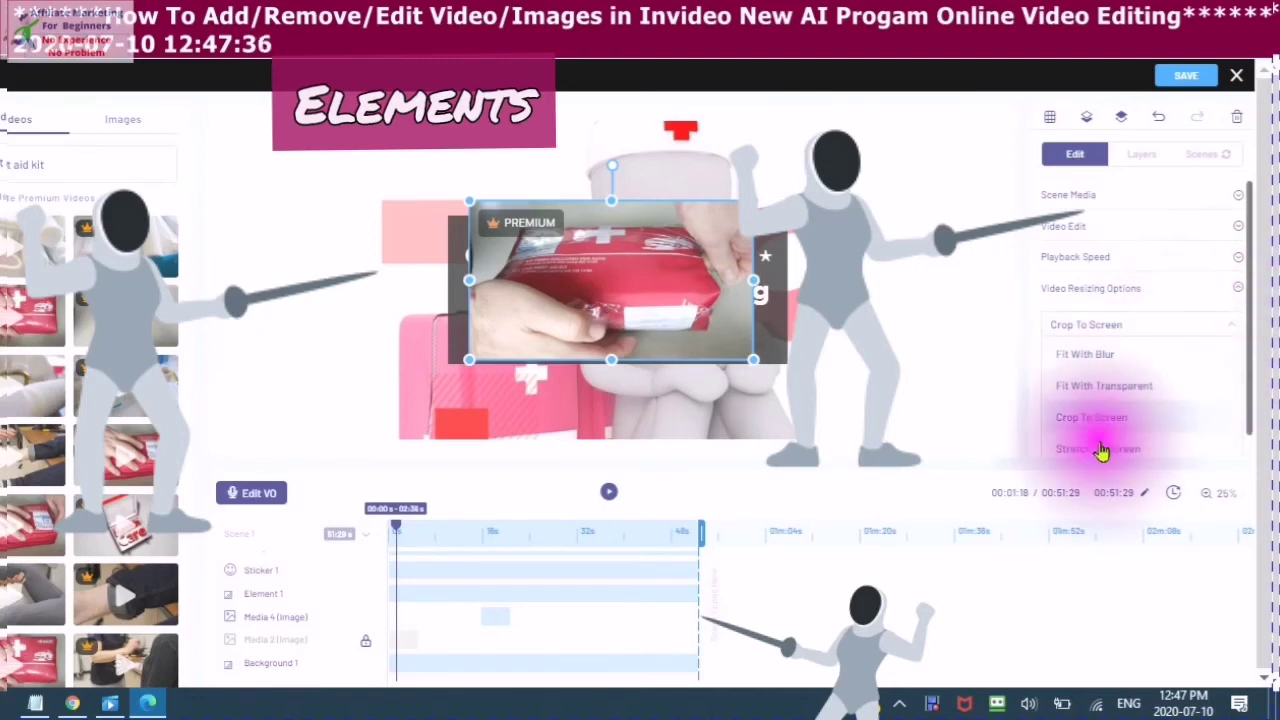
pyautogui.click(1093, 450)
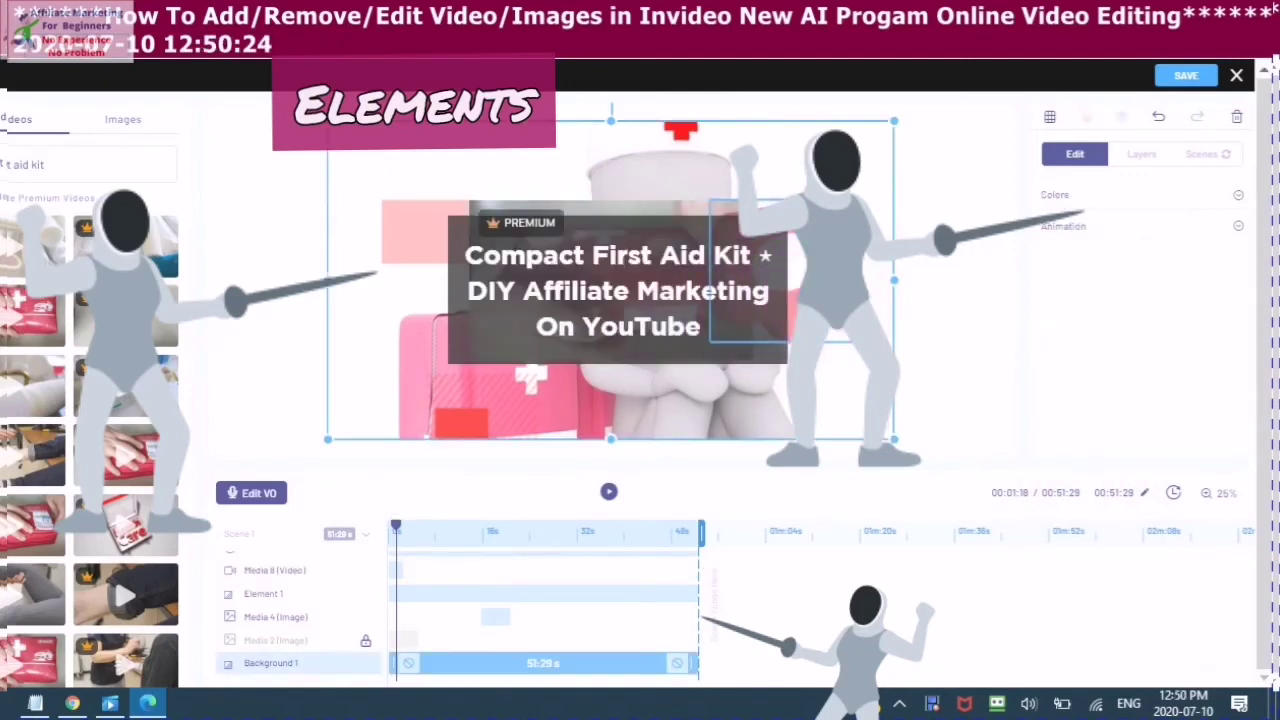
pyautogui.press('Escape')
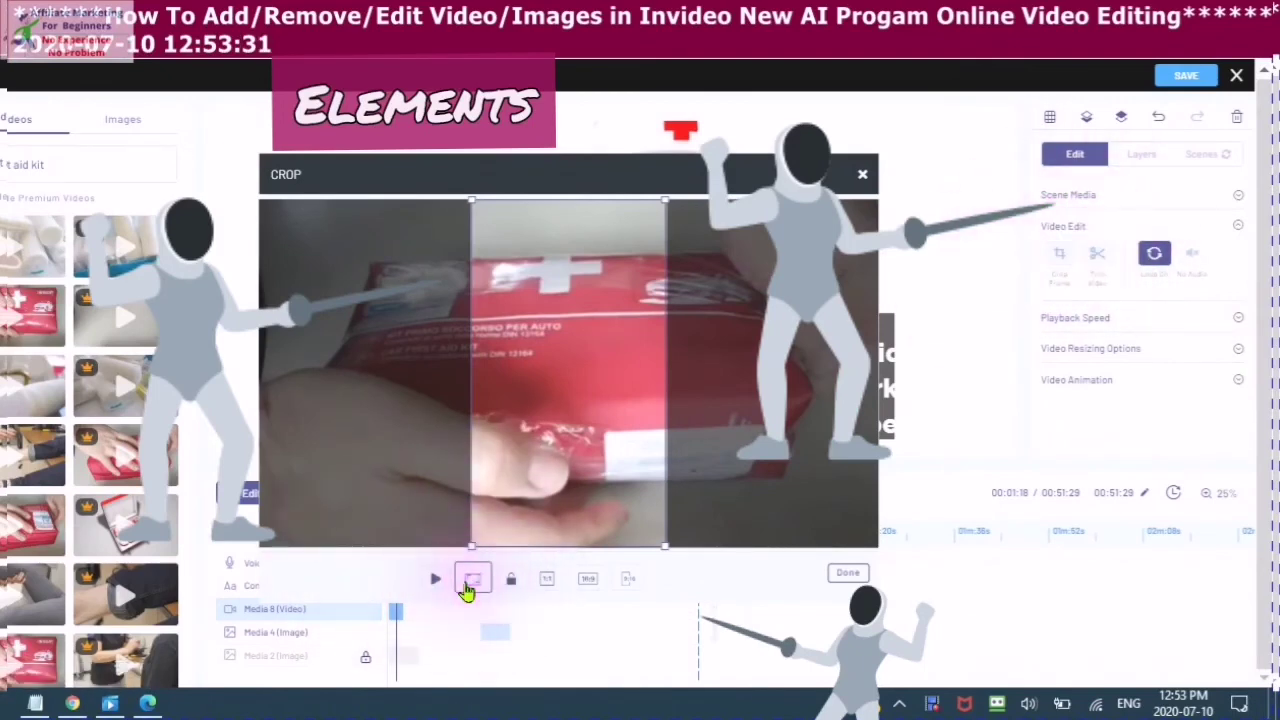
# - Try the full-frame, 1:1, 16:9 and 9:16 crop presets on the red first aid kit video and apply the 16:9 crop
pyautogui.click(470, 582)
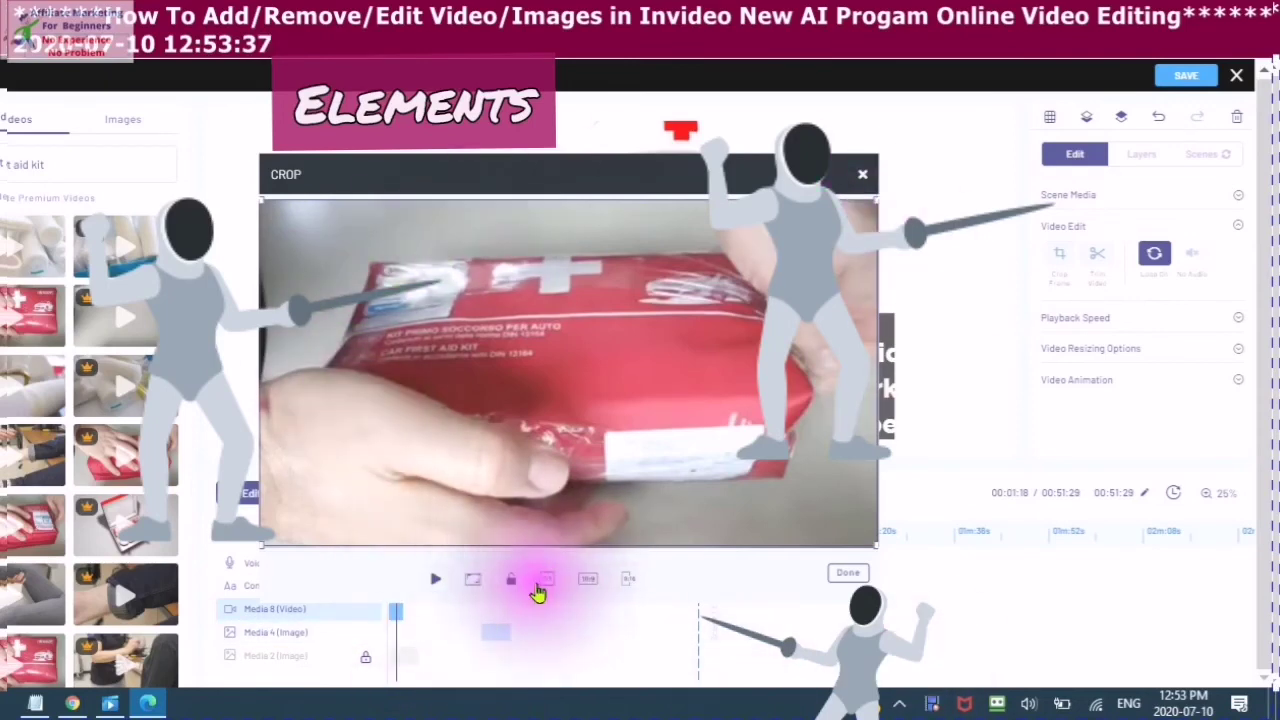
pyautogui.click(548, 580)
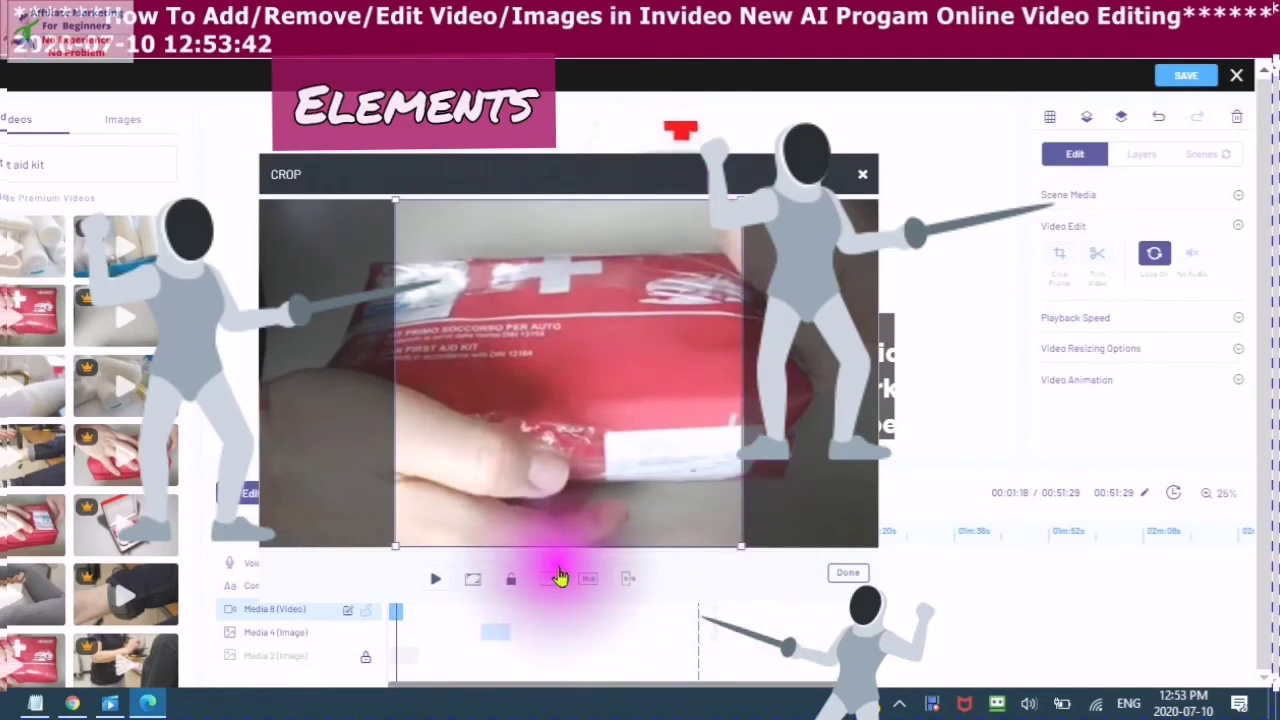
pyautogui.click(589, 581)
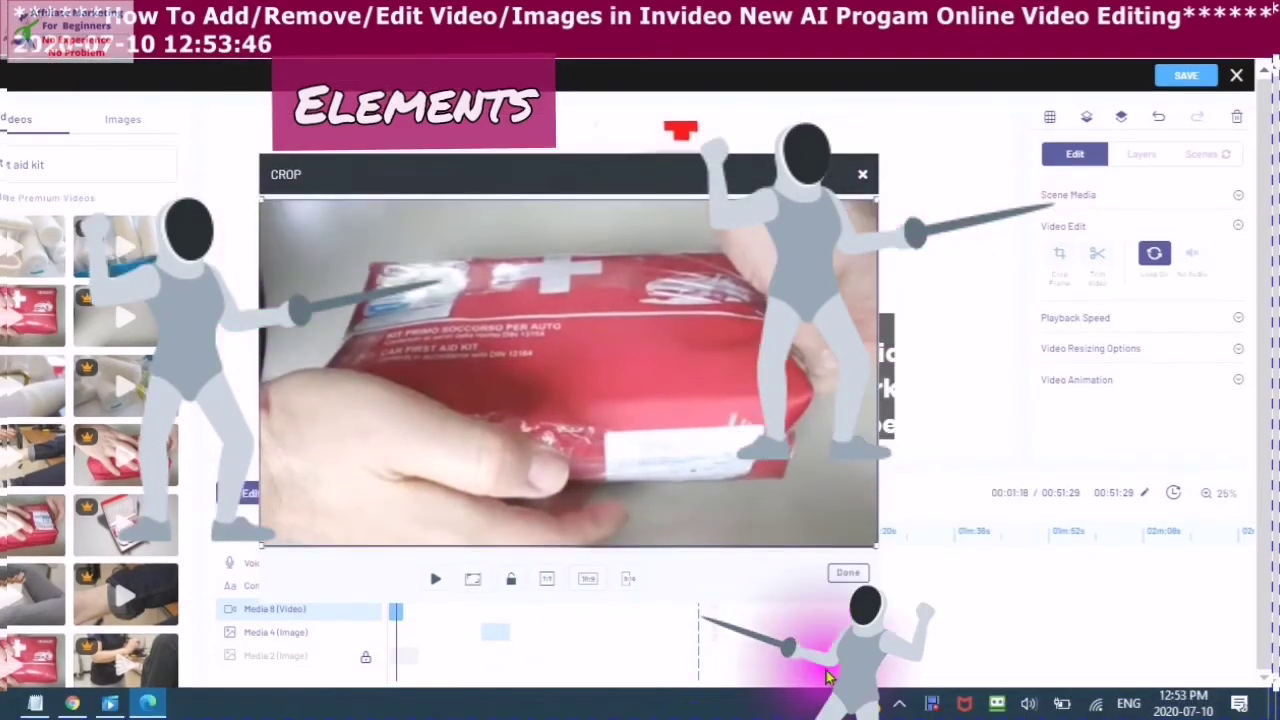
pyautogui.click(622, 583)
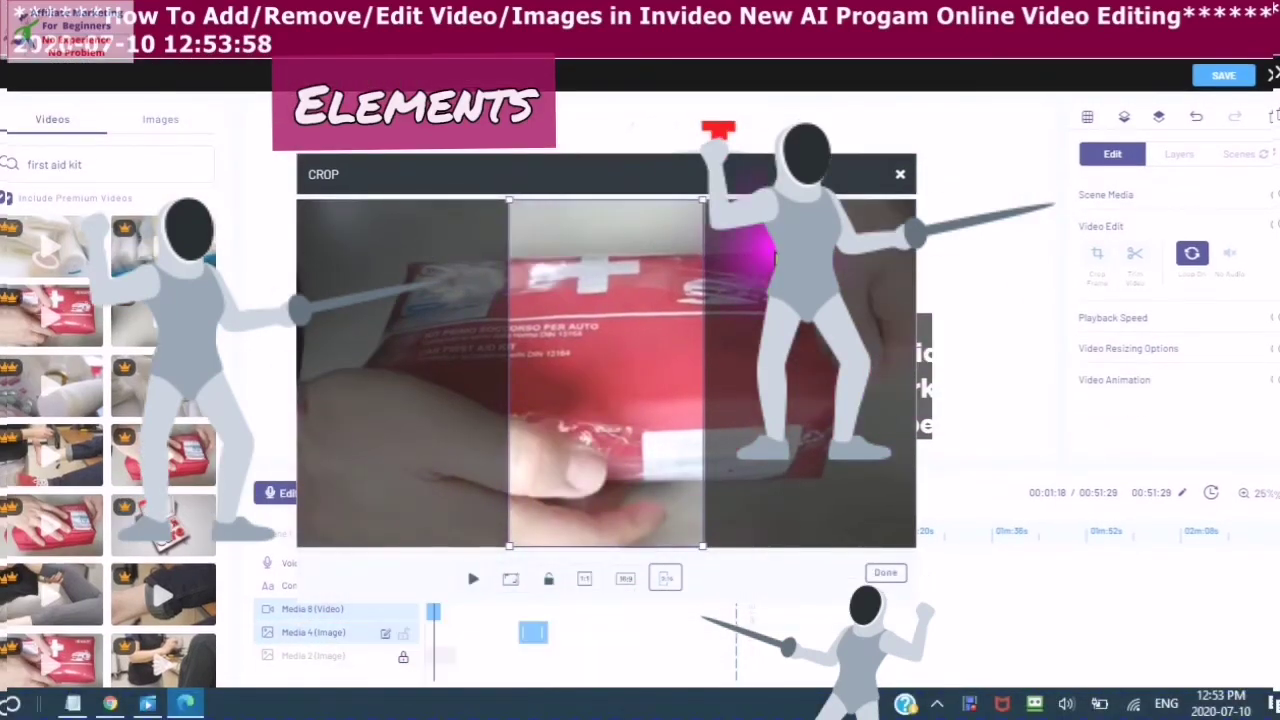
pyautogui.click(526, 578)
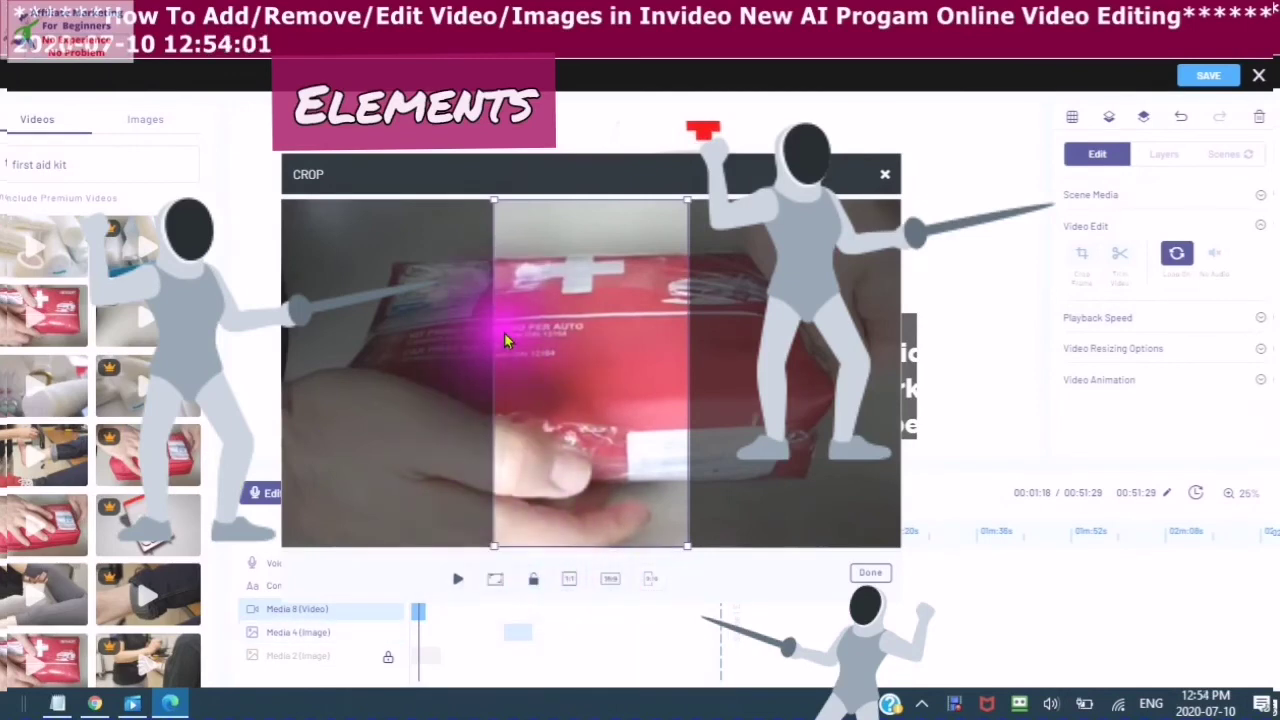
pyautogui.click(608, 590)
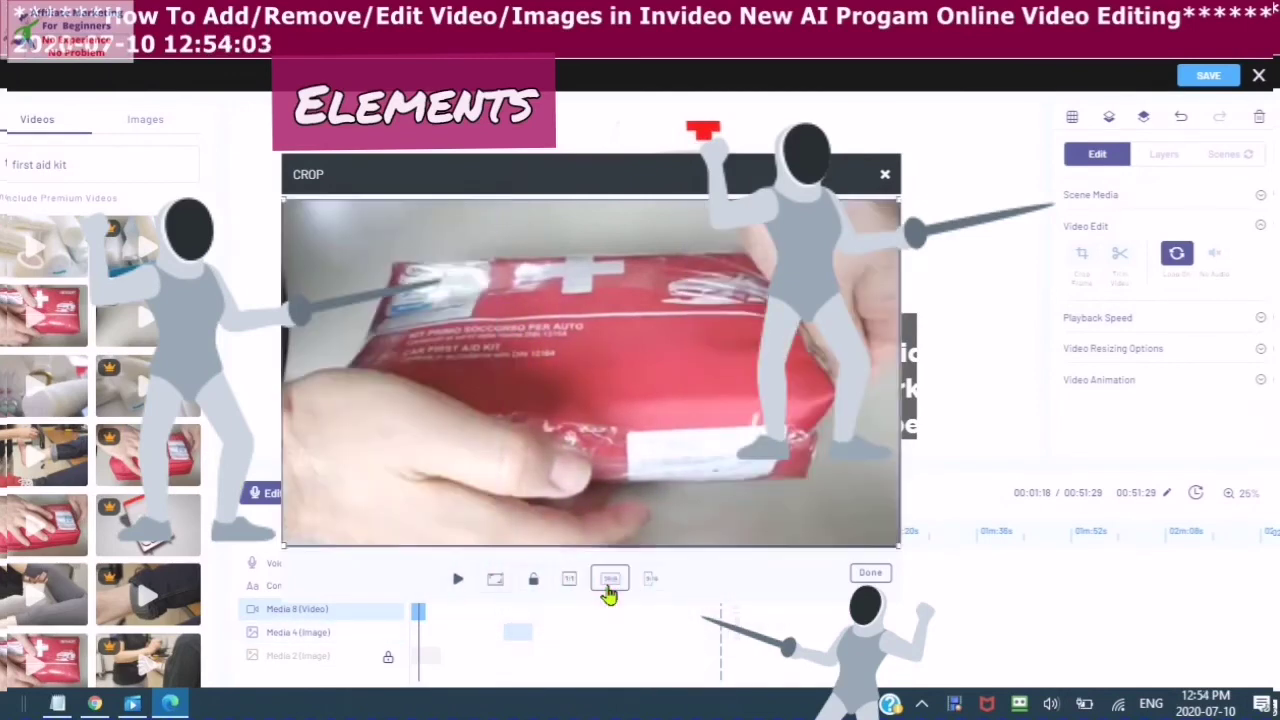
pyautogui.click(872, 579)
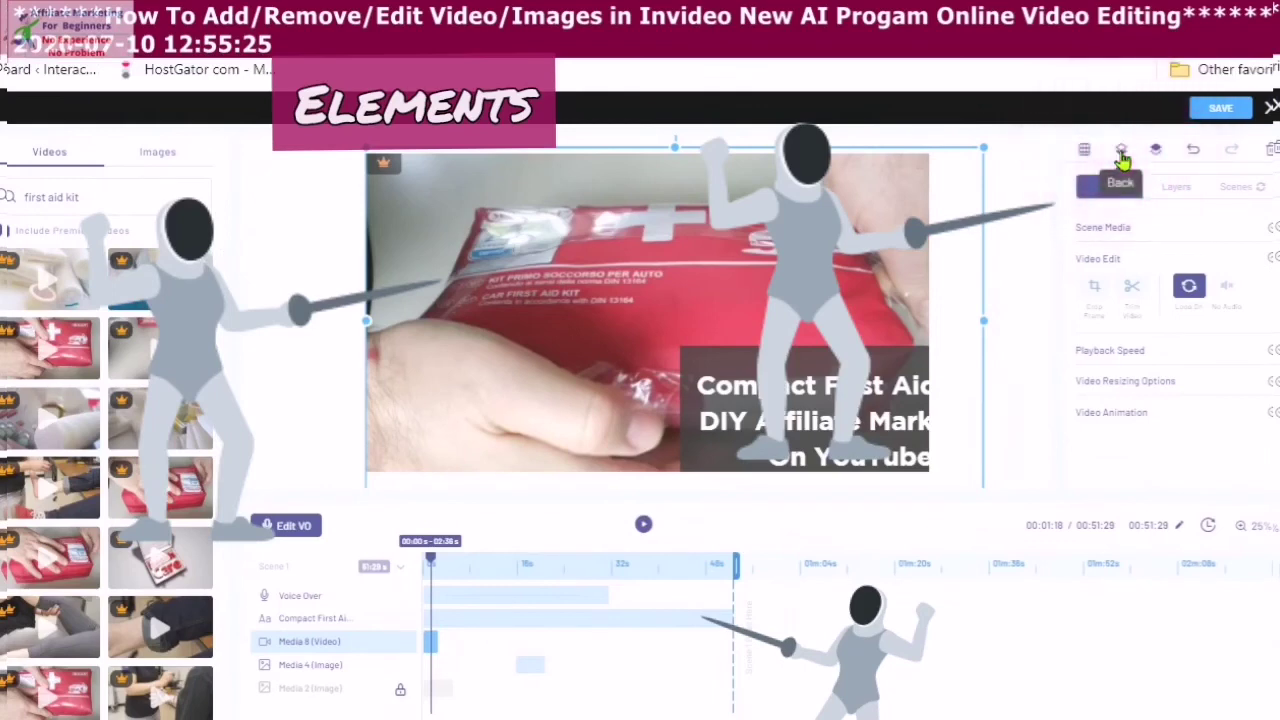
# - Send the red first aid kit video layer backward, behind the Media 4 image layer
pyautogui.click(1121, 158)
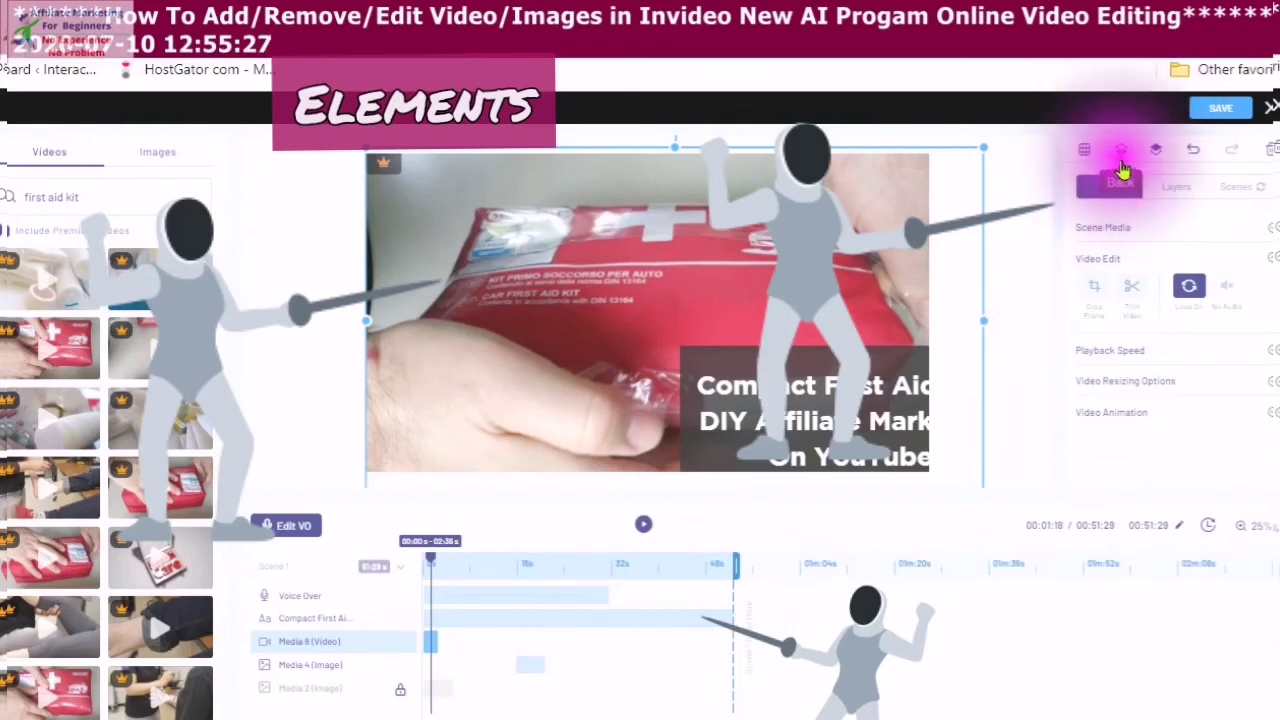
pyautogui.click(1121, 160)
pyautogui.click(1120, 166)
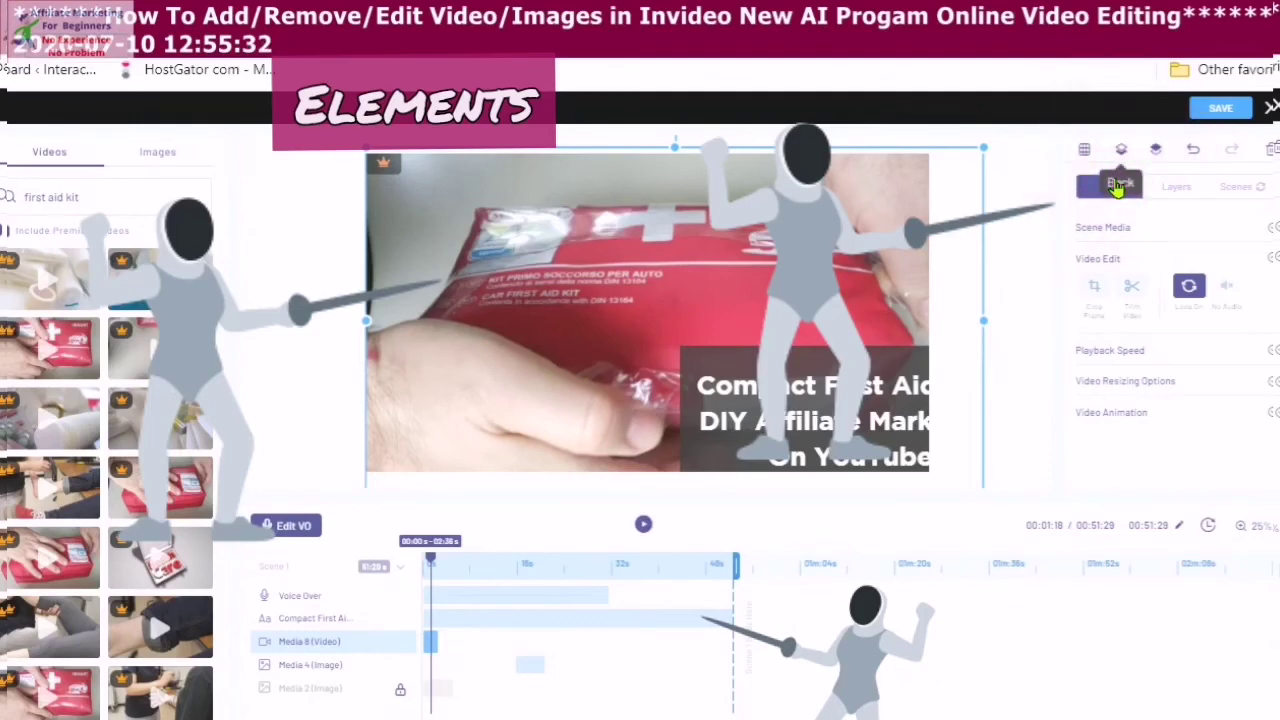
pyautogui.click(1118, 175)
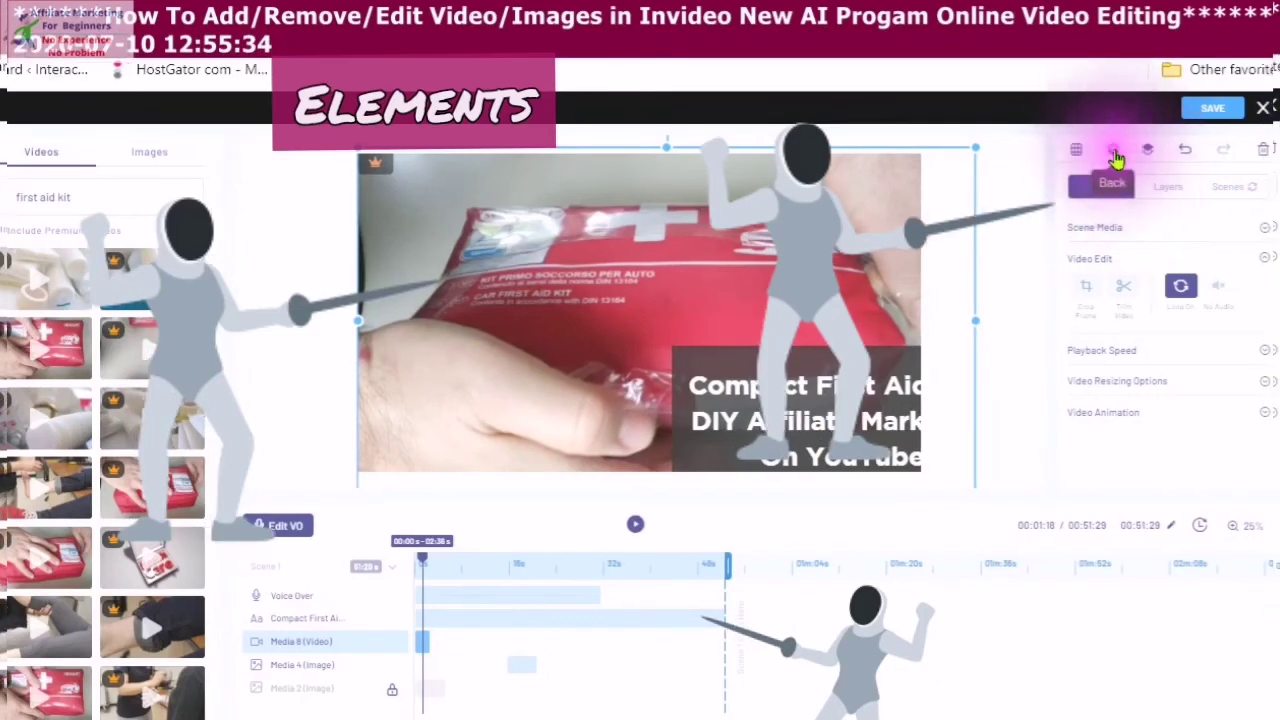
pyautogui.click(1112, 165)
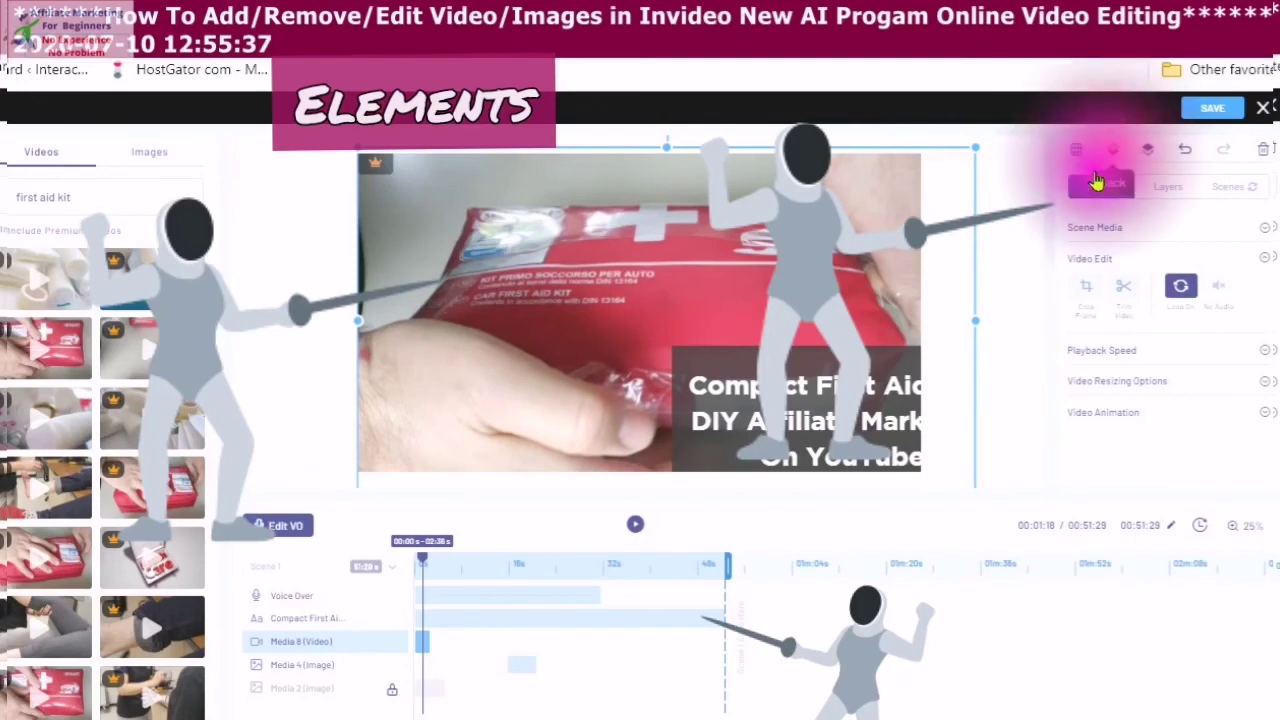
# - Move the "Compact First Aid Kit + DIY Affiliate Marketing On YouTube" text box to the centre of the frame
pyautogui.click(793, 372)
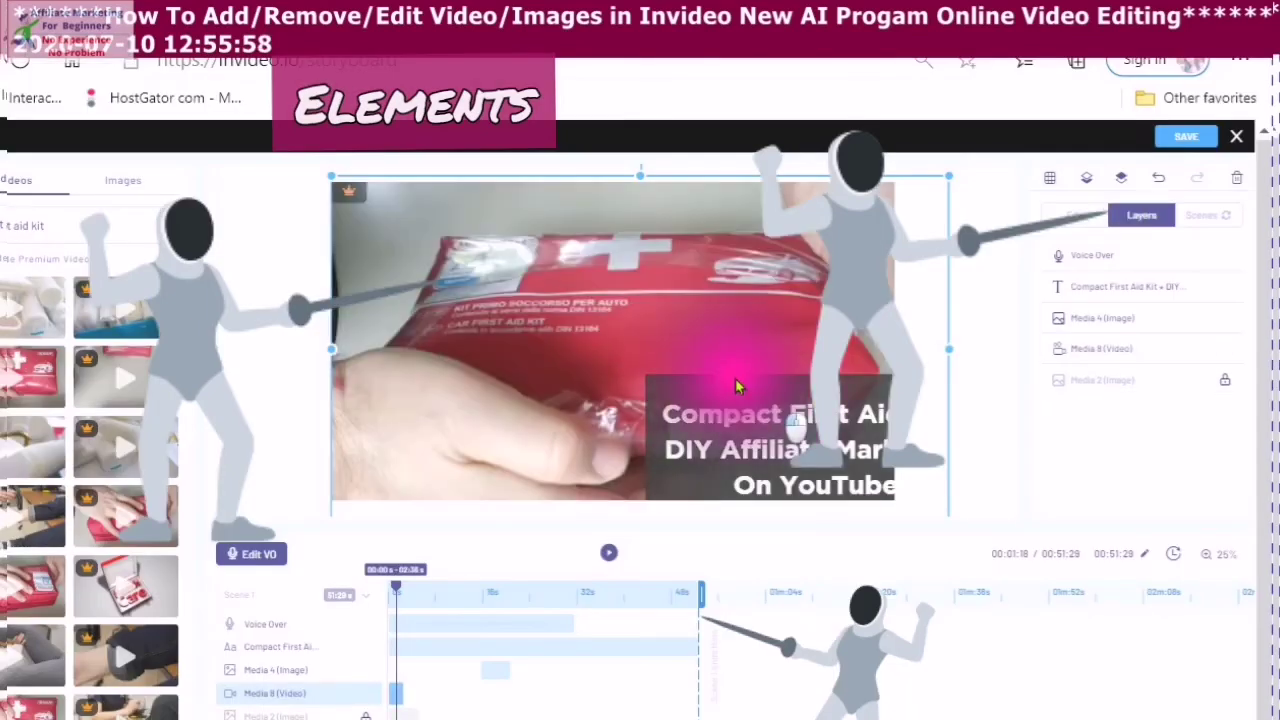
pyautogui.click(577, 370)
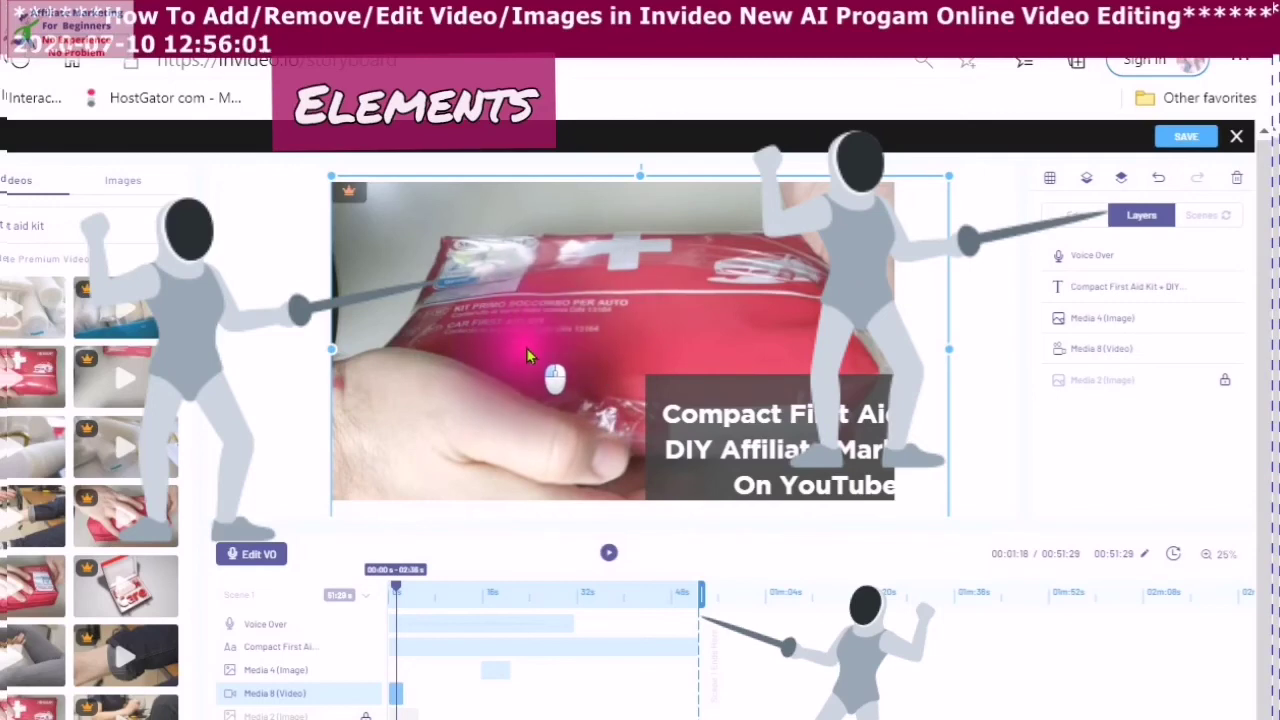
pyautogui.click(635, 326)
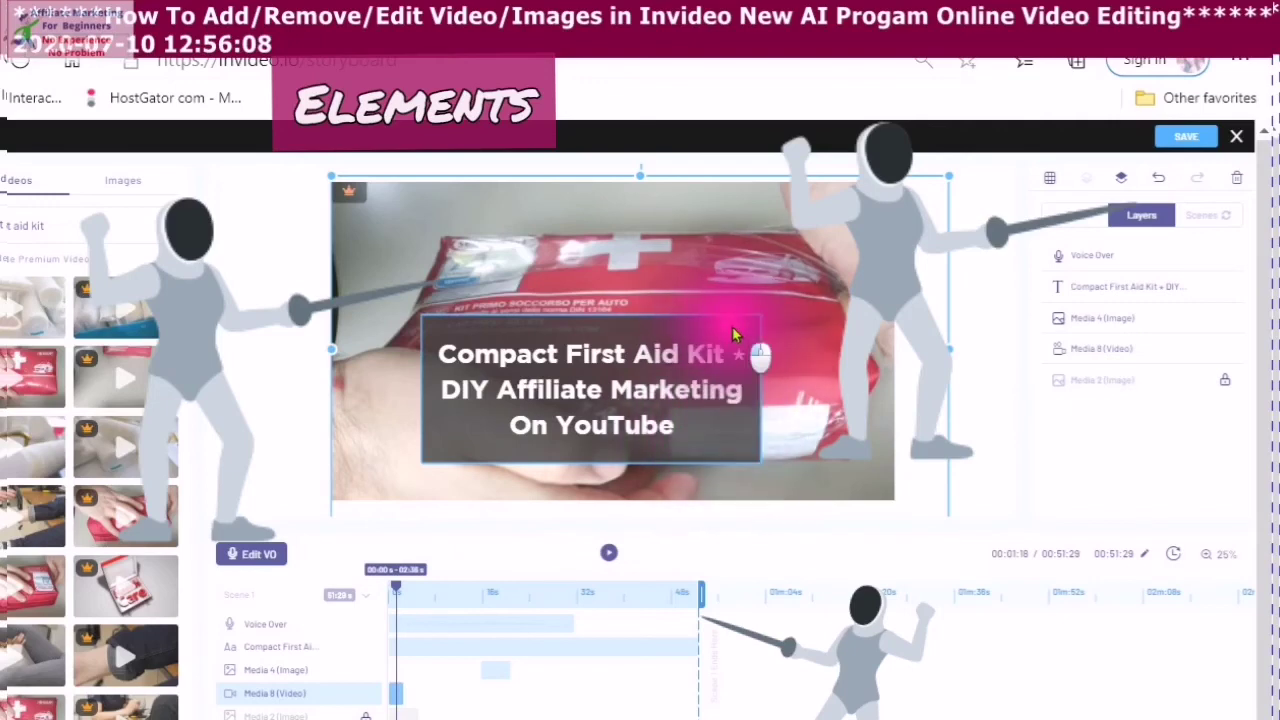
pyautogui.moveTo(769, 353); pyautogui.dragTo(817, 313)
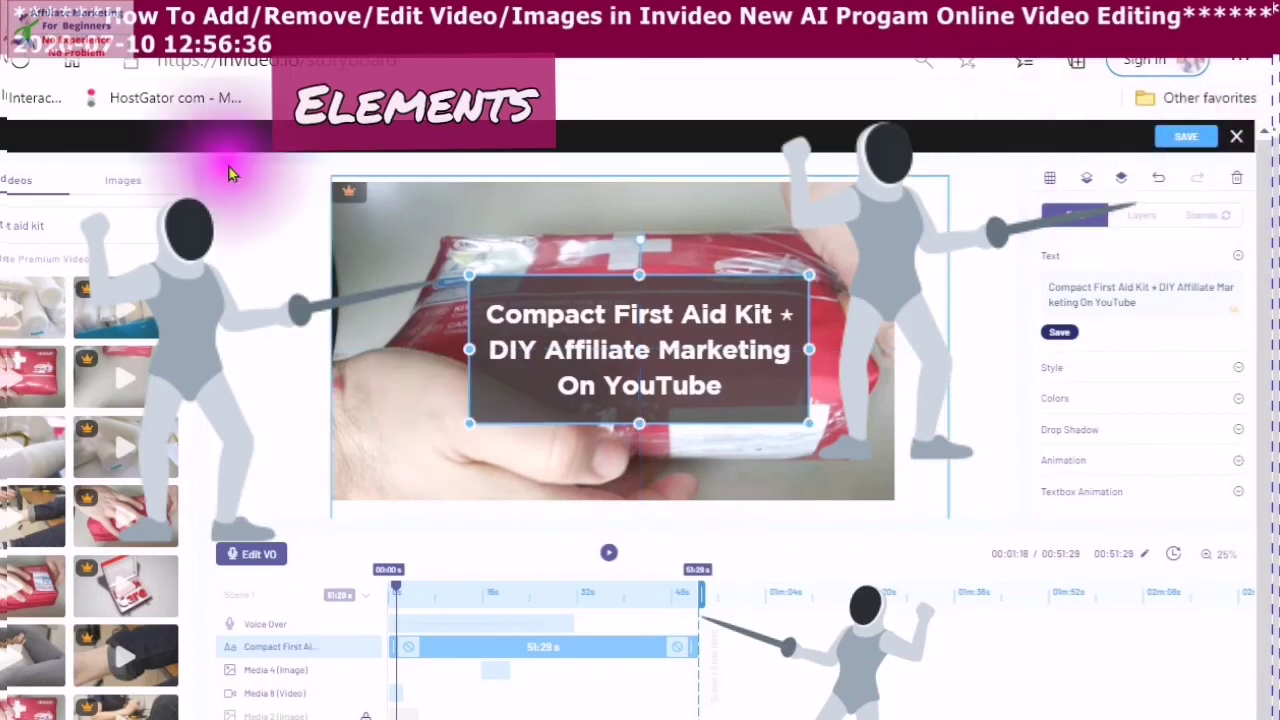
# - Save the edited first scene and return to the storyboard
pyautogui.click(1186, 137)
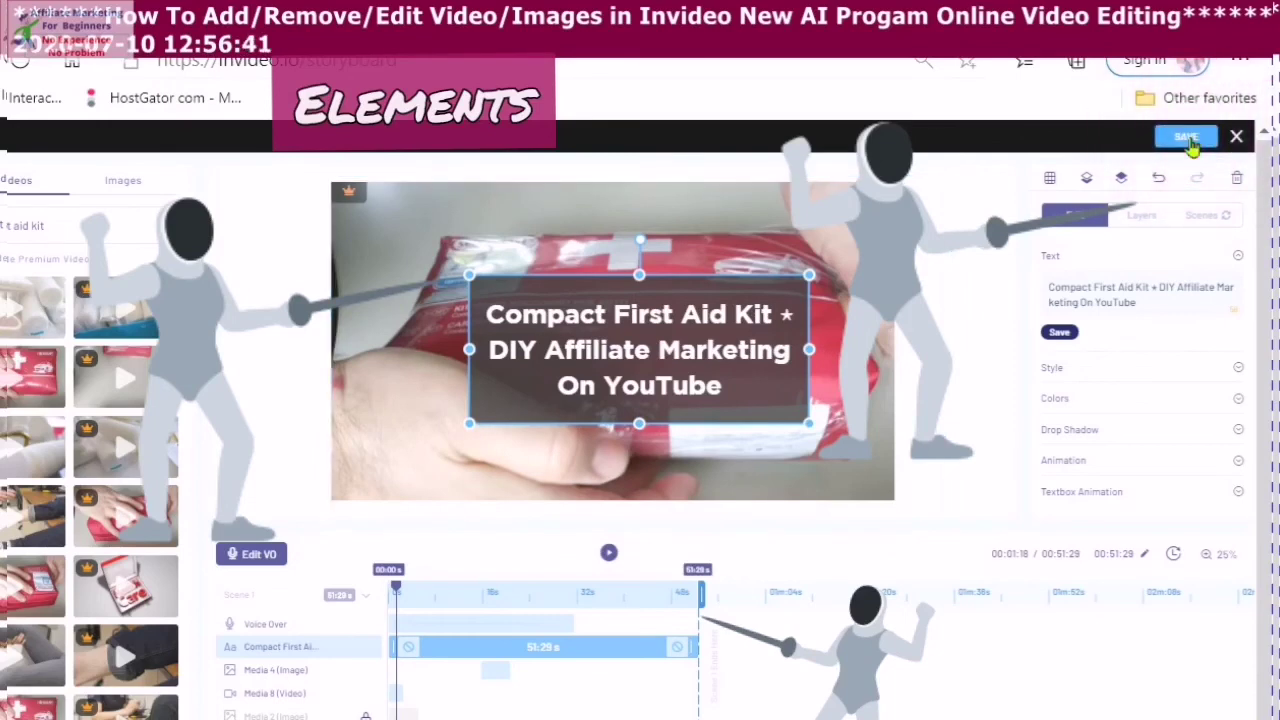
pyautogui.click(1188, 140)
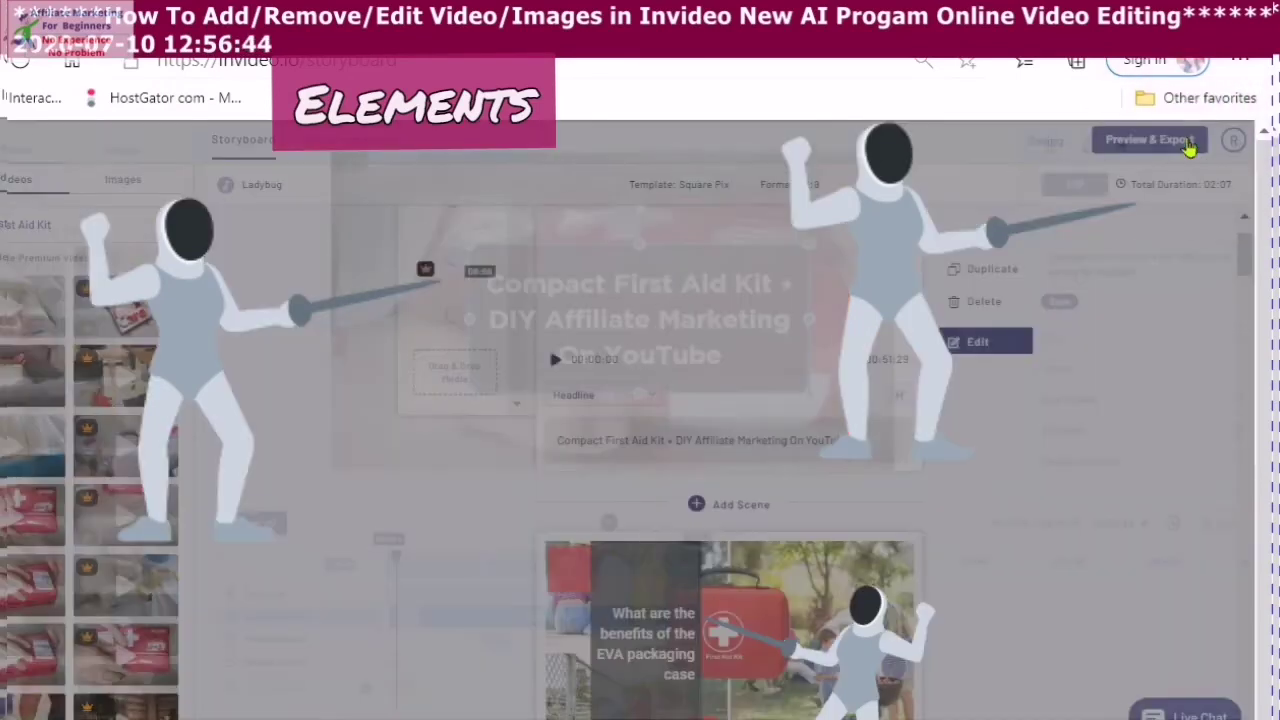
pyautogui.click(1183, 145)
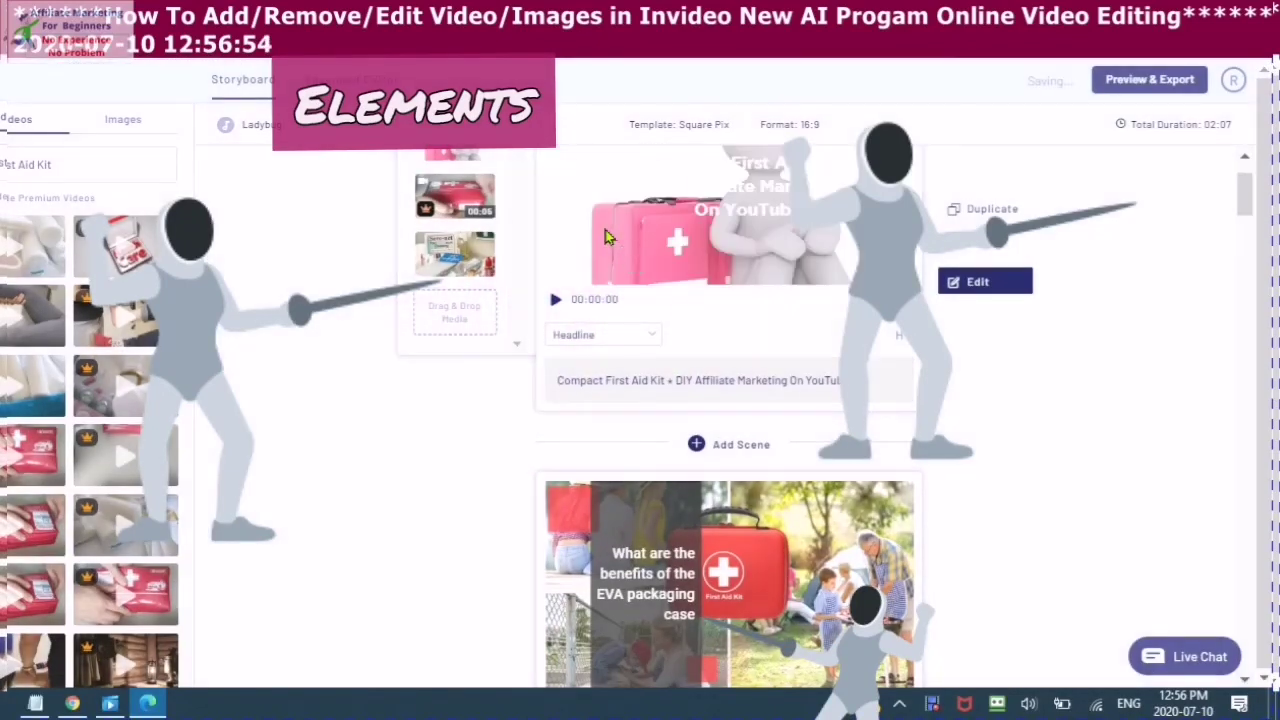
# - Remove the remaining images from the first scene's media, keeping only the red first aid kit video
pyautogui.click(700, 340)
pyautogui.click(558, 253)
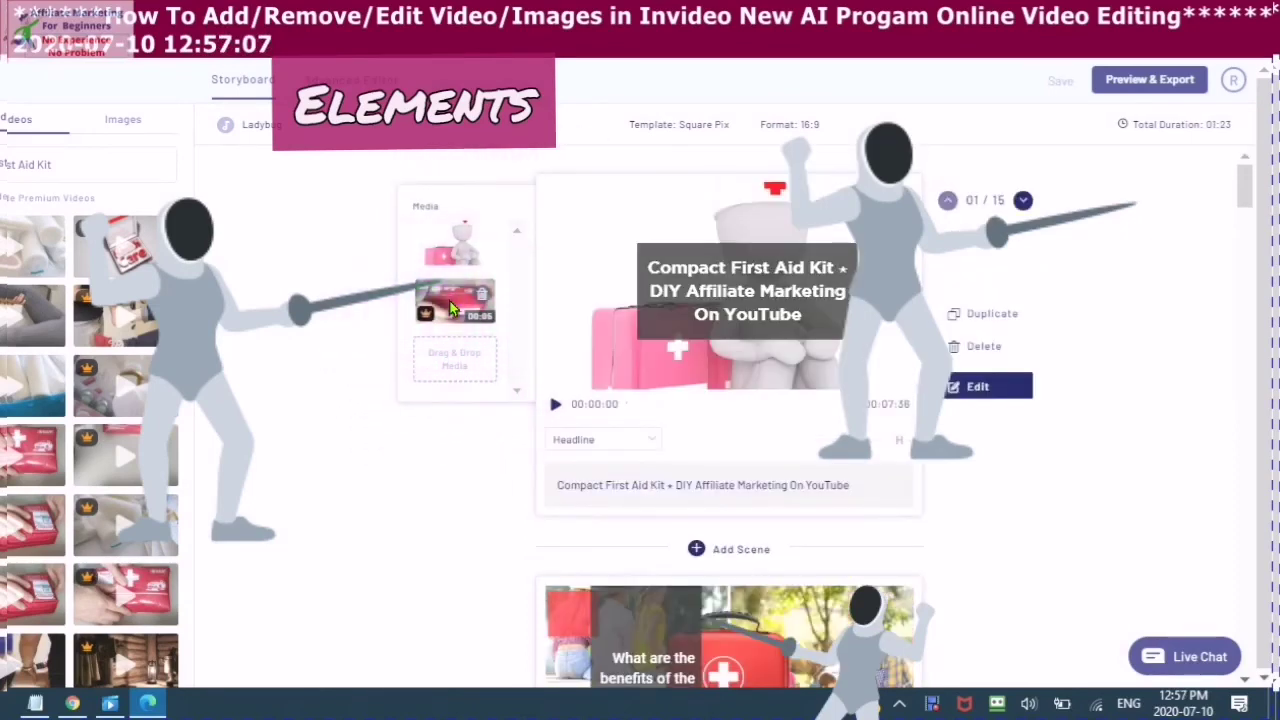
pyautogui.click(450, 310)
pyautogui.click(451, 308)
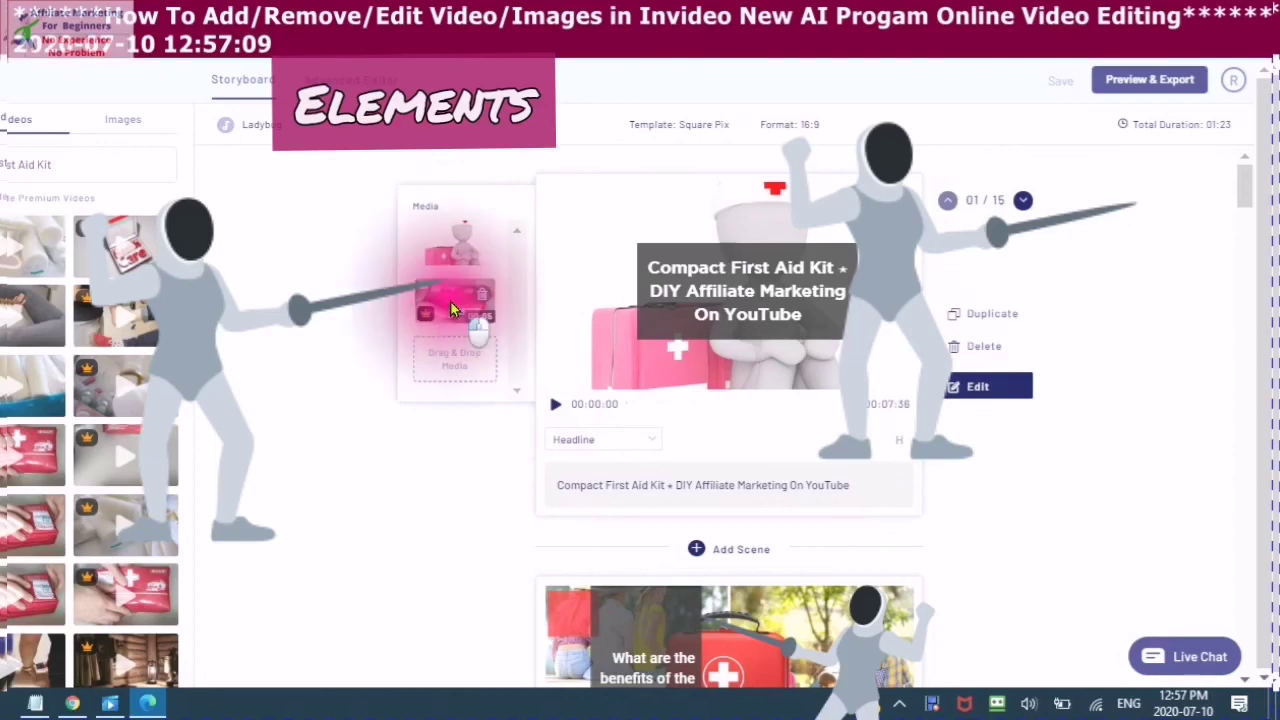
pyautogui.click(448, 310)
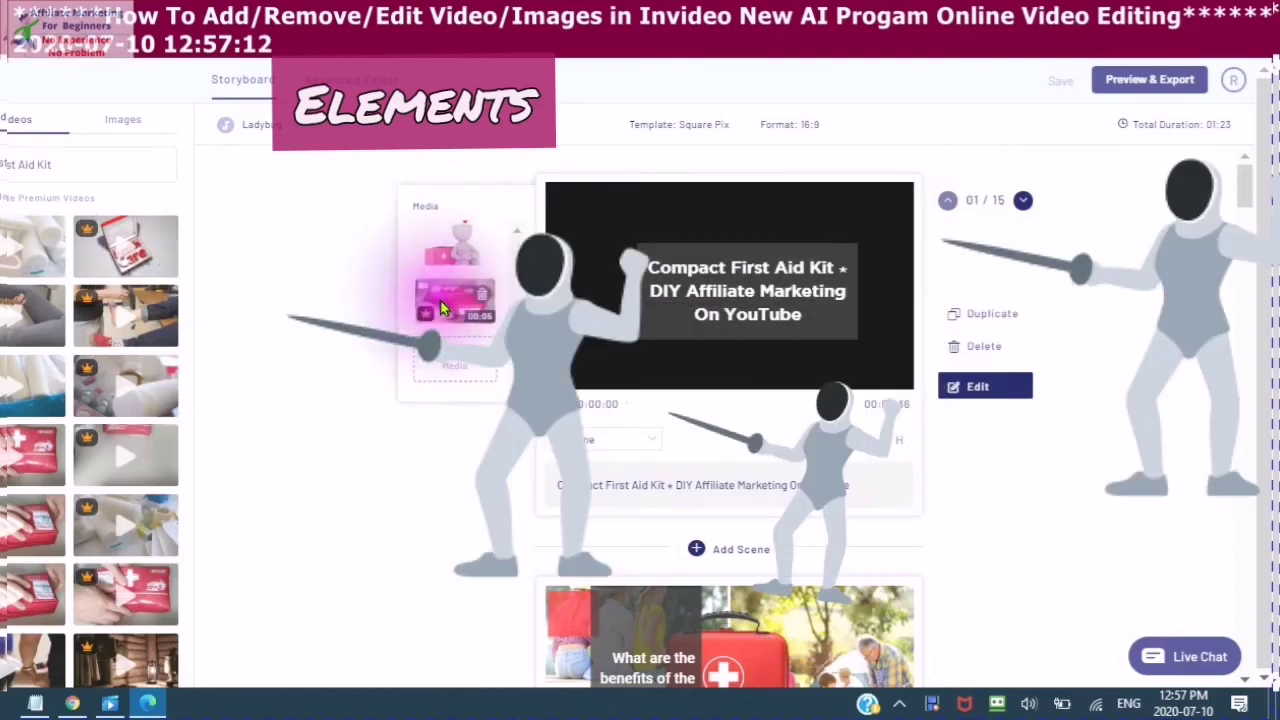
pyautogui.click(442, 310)
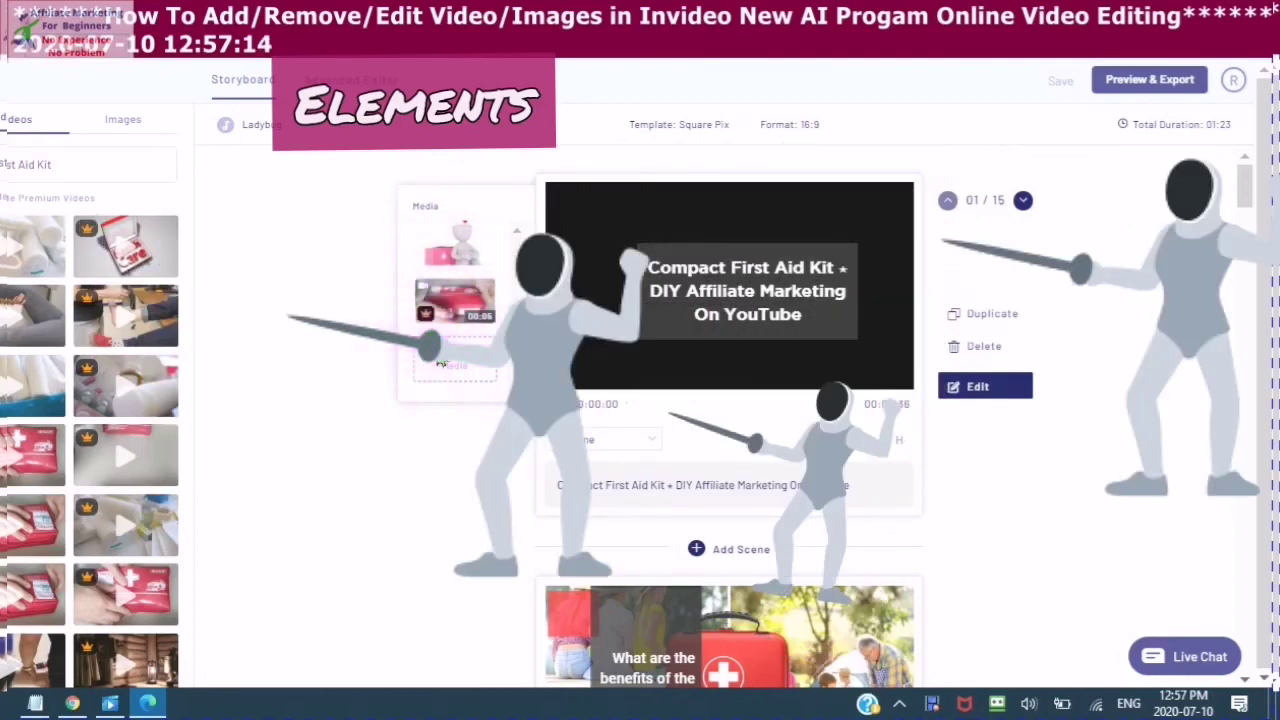
pyautogui.click(409, 392)
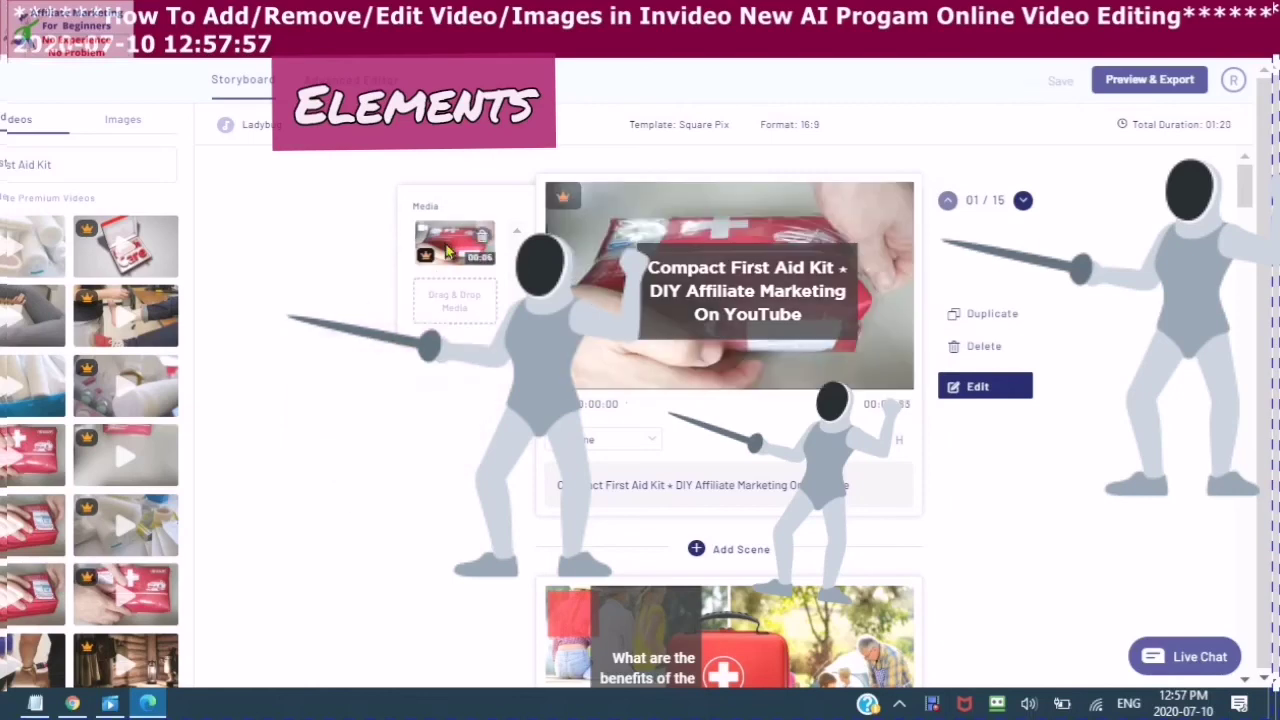
pyautogui.moveTo(405, 243)
pyautogui.mouseDown()
pyautogui.moveTo(434, 280)
pyautogui.moveTo(422, 250)
pyautogui.mouseUp()
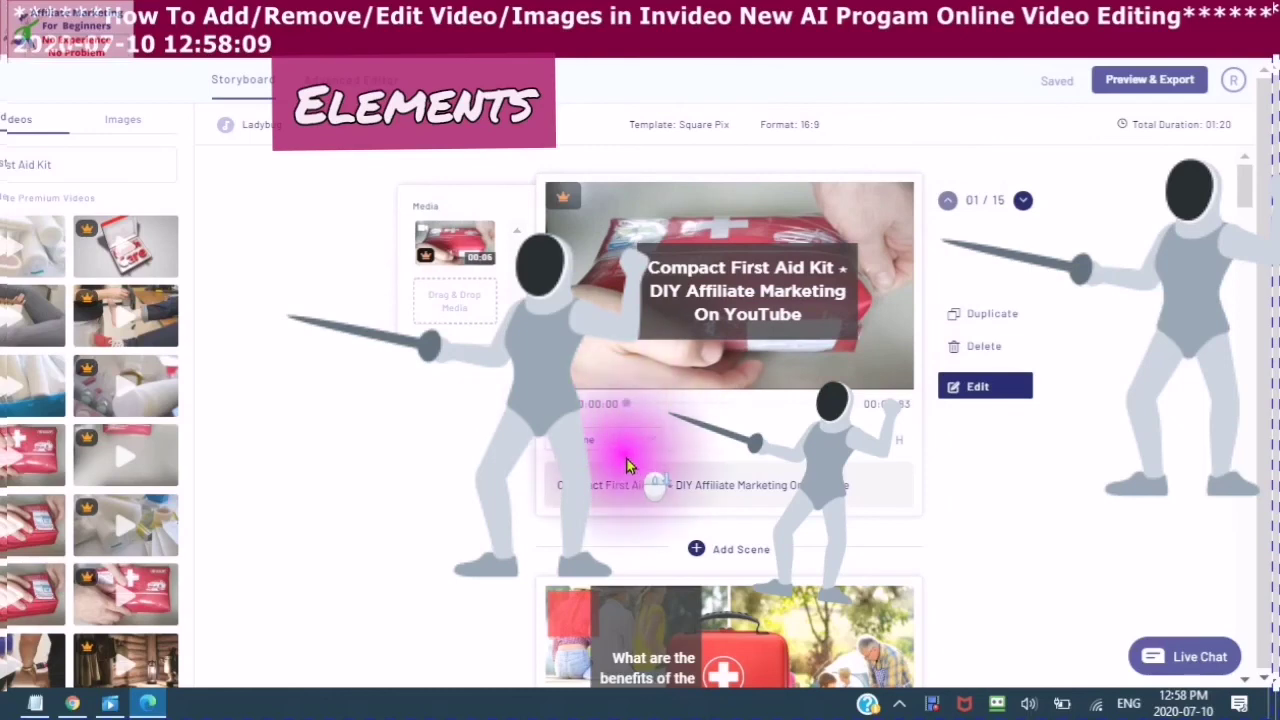
# - Look over the second and third storyboard scenes and their media, and return to the first scene
pyautogui.scroll(-3, 599, 509)
pyautogui.scroll(-3, 599, 509)
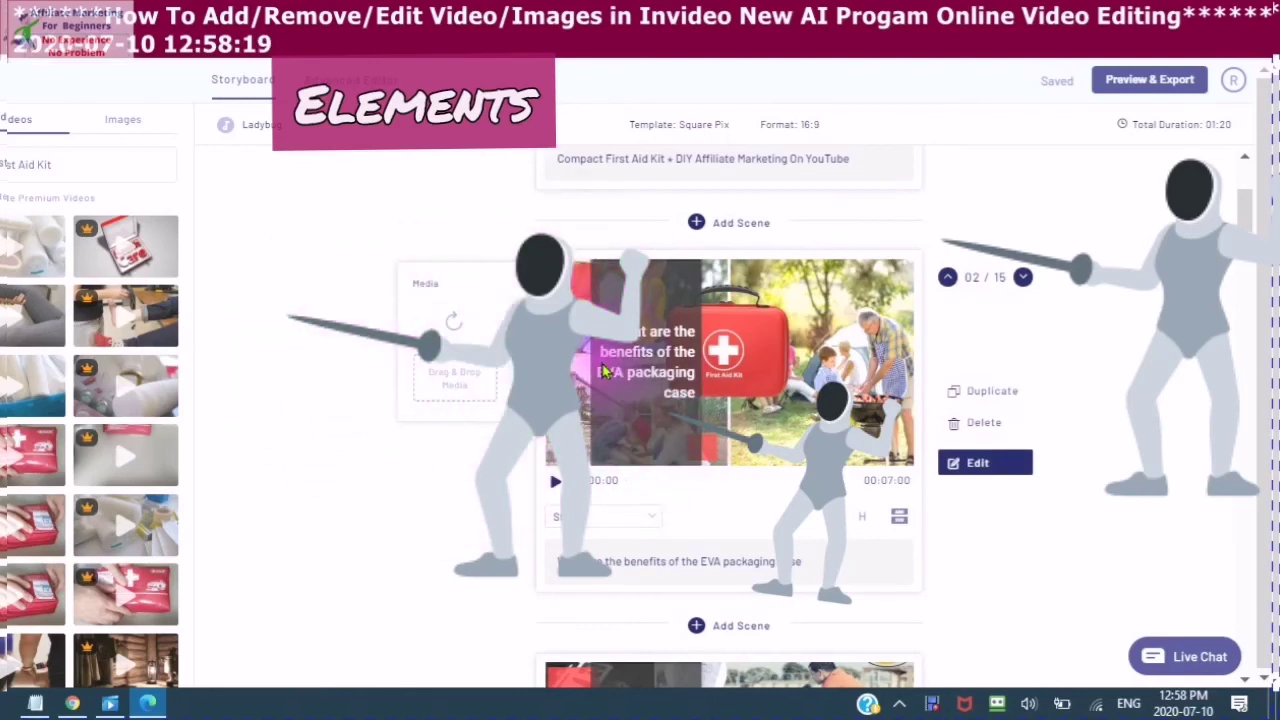
pyautogui.scroll(6, 617, 350)
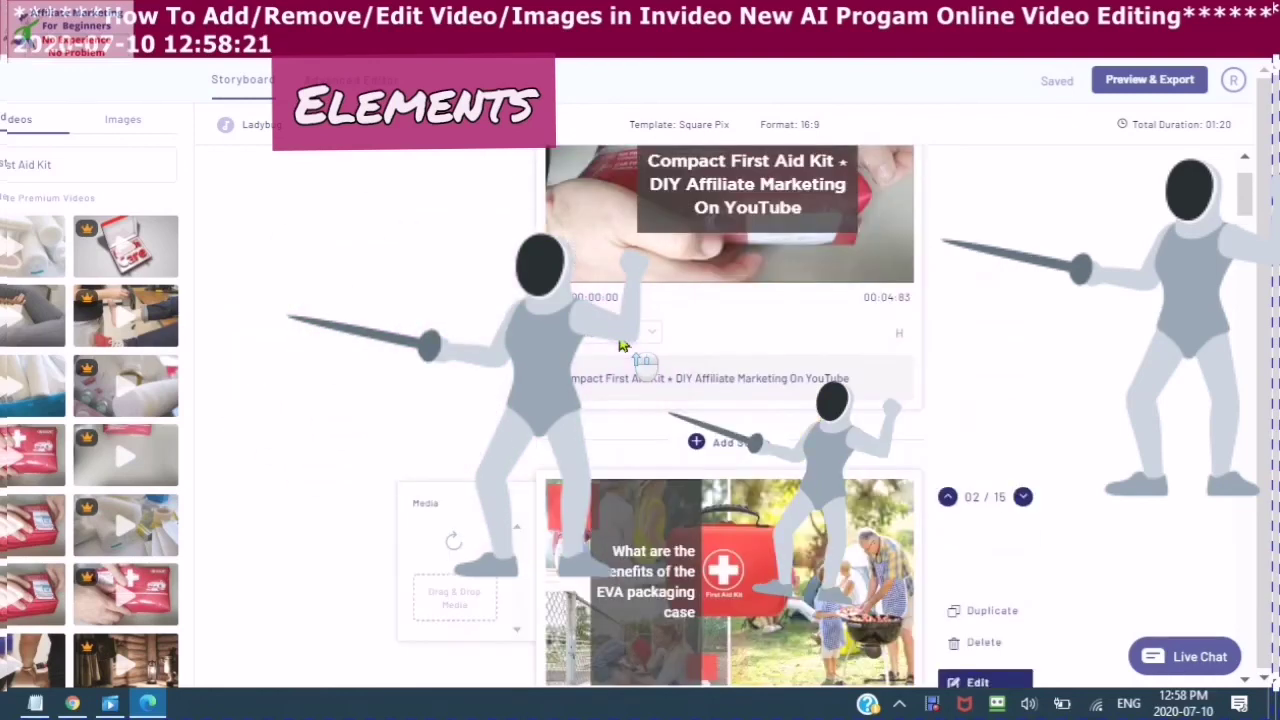
pyautogui.scroll(-3, 617, 350)
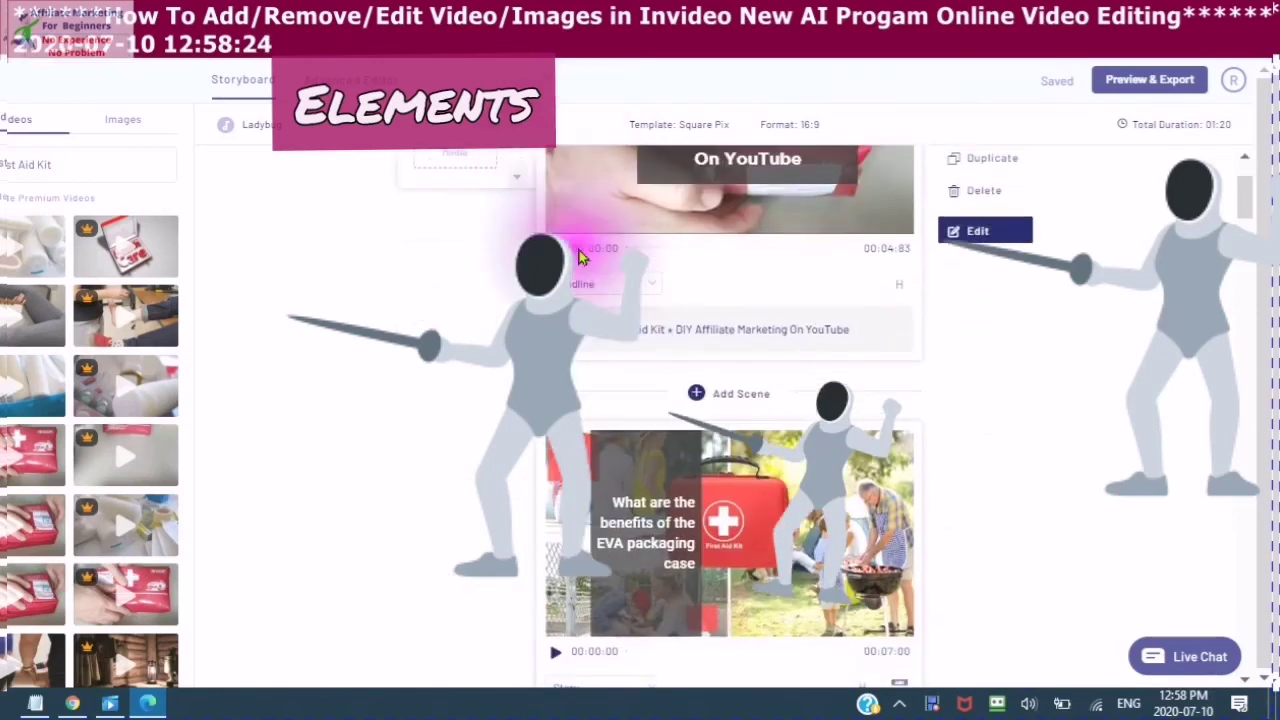
pyautogui.click(596, 512)
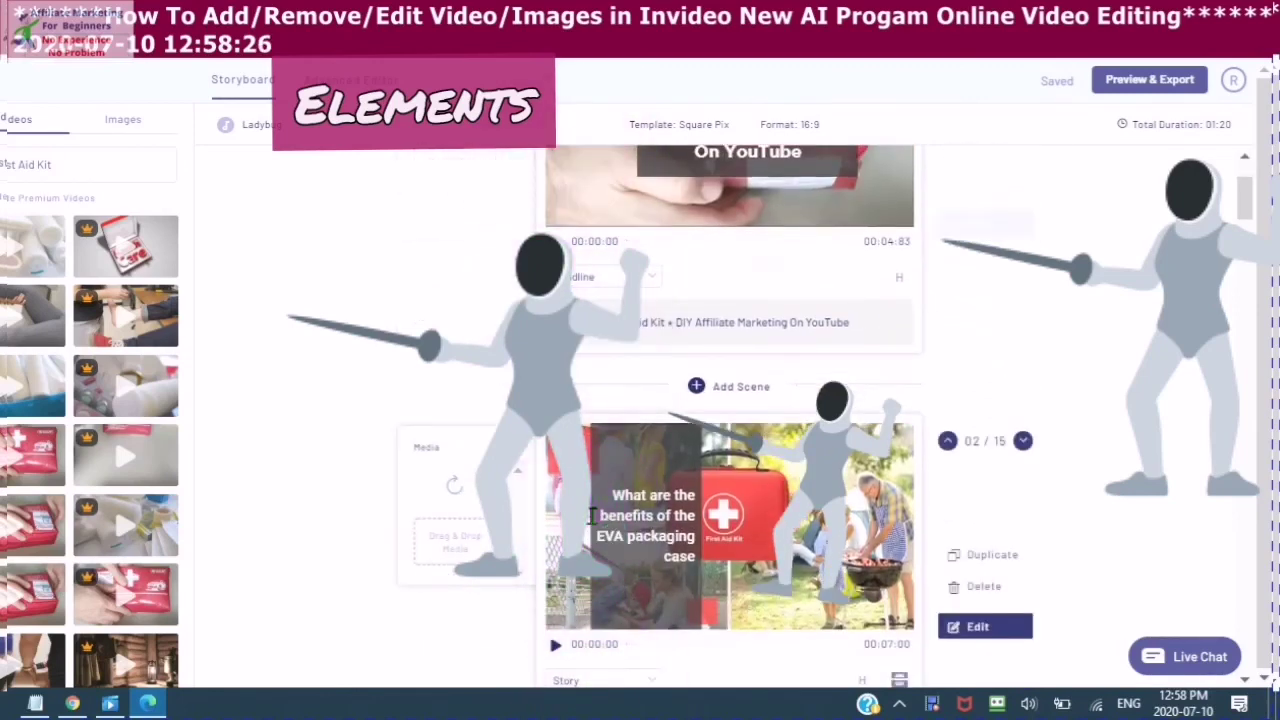
pyautogui.scroll(-10, 595, 520)
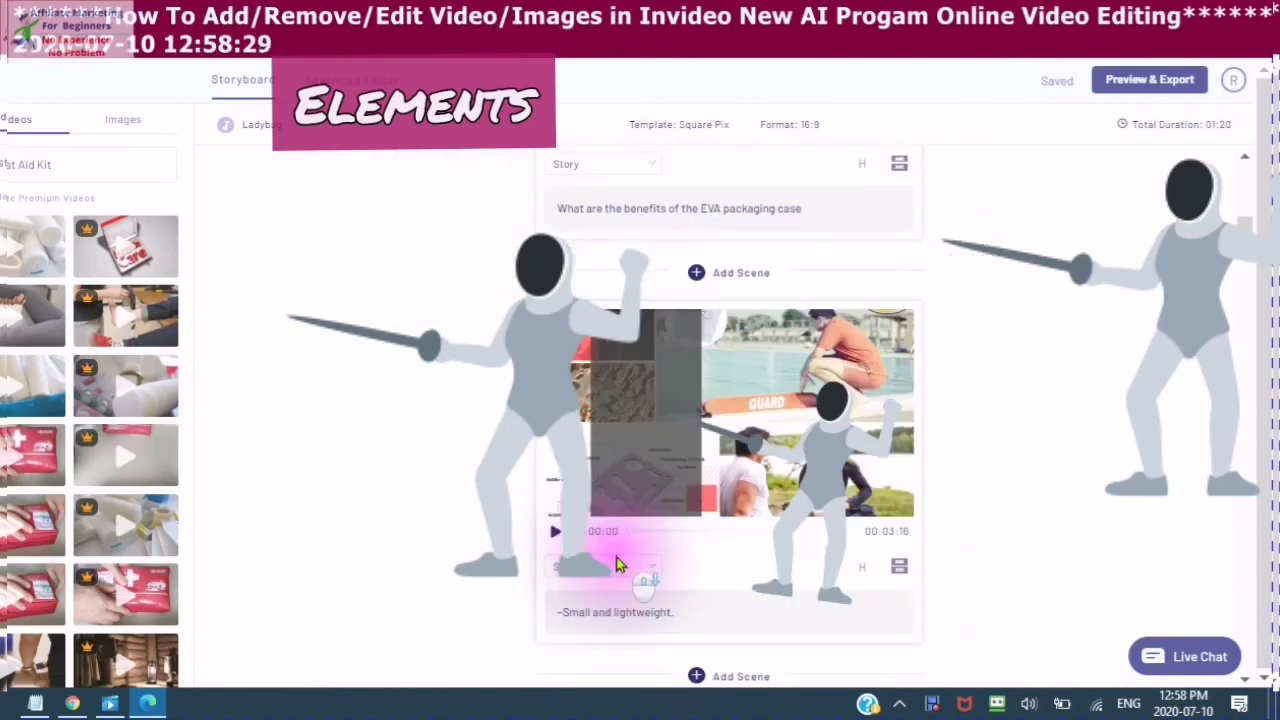
pyautogui.click(620, 555)
pyautogui.scroll(4, 626, 539)
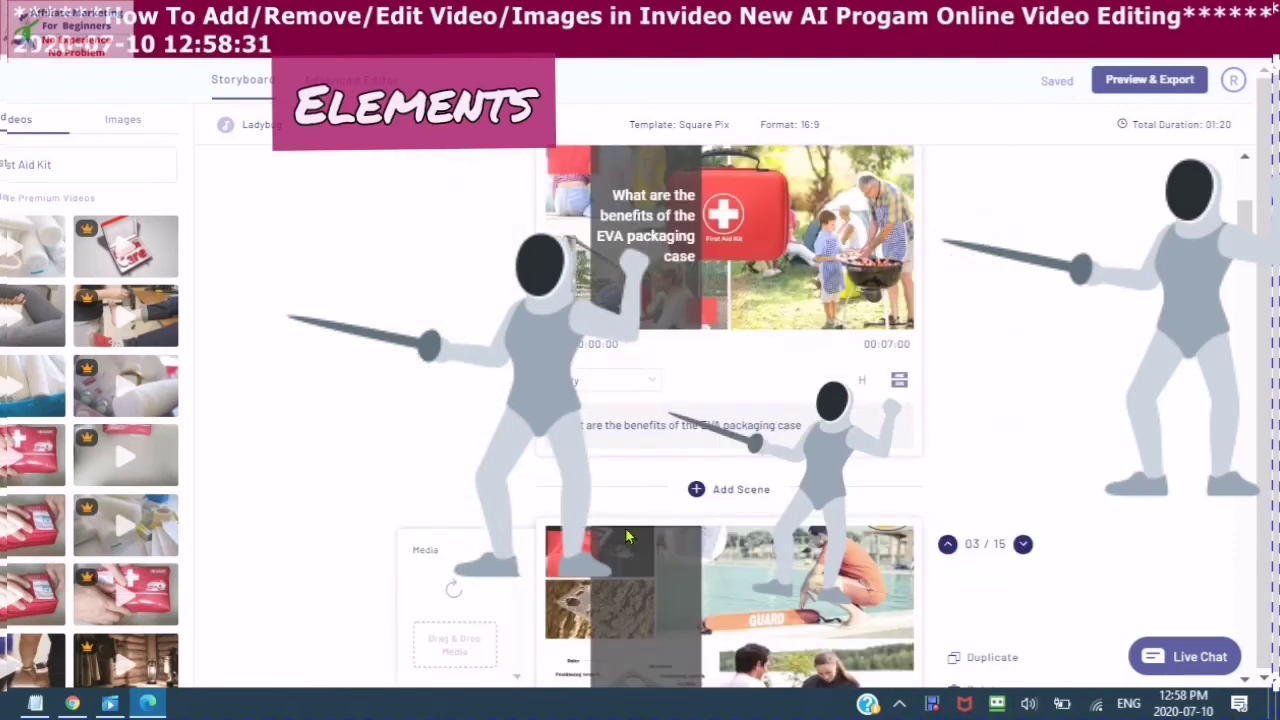
pyautogui.click(550, 295)
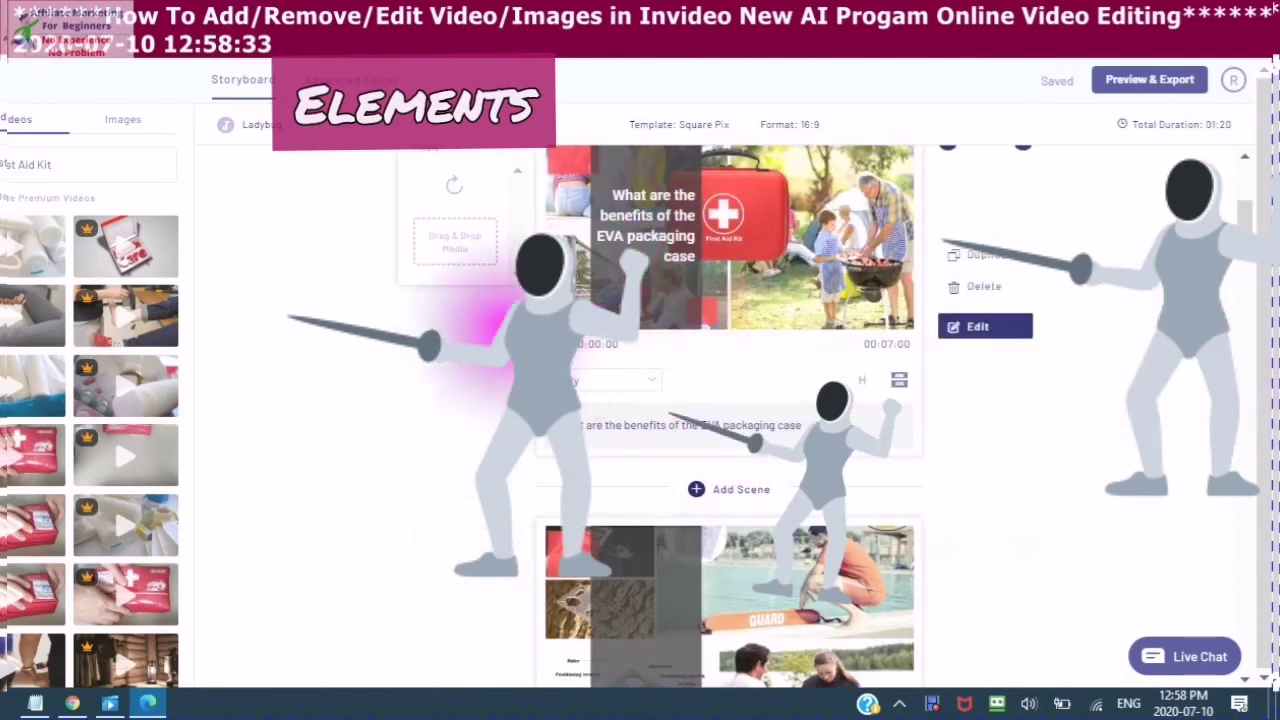
pyautogui.scroll(6, 585, 345)
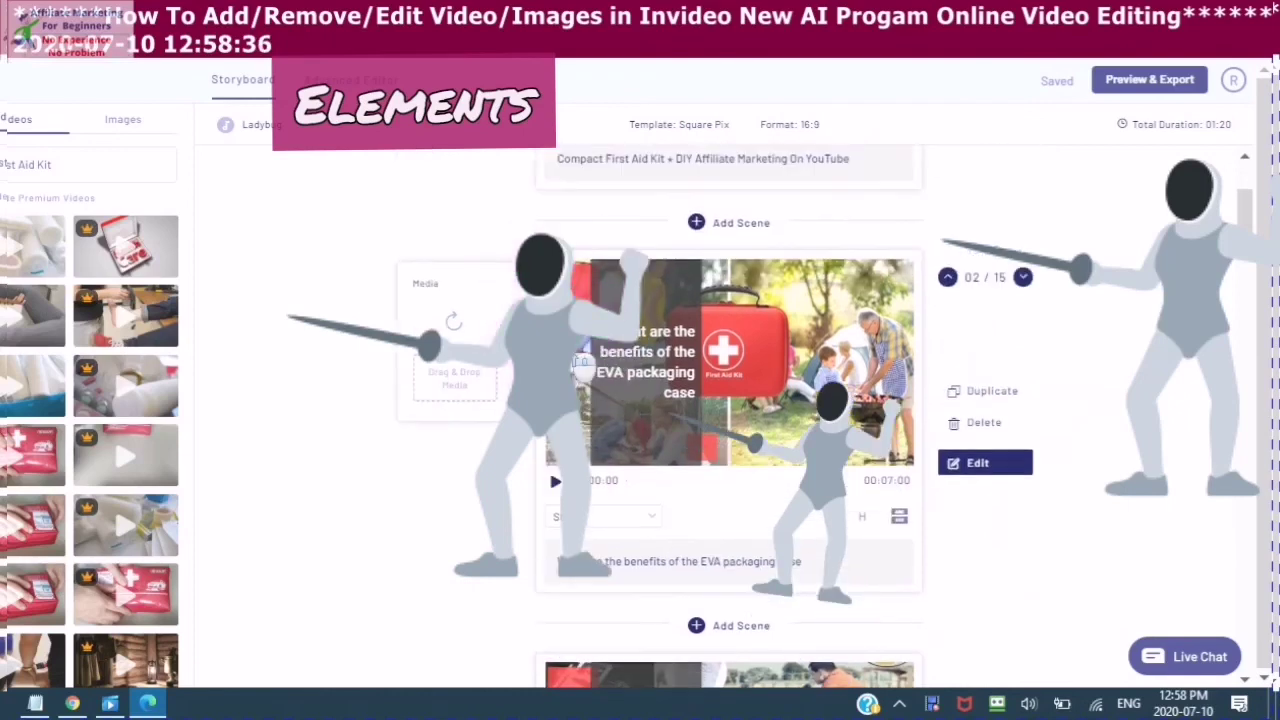
pyautogui.scroll(1, 581, 395)
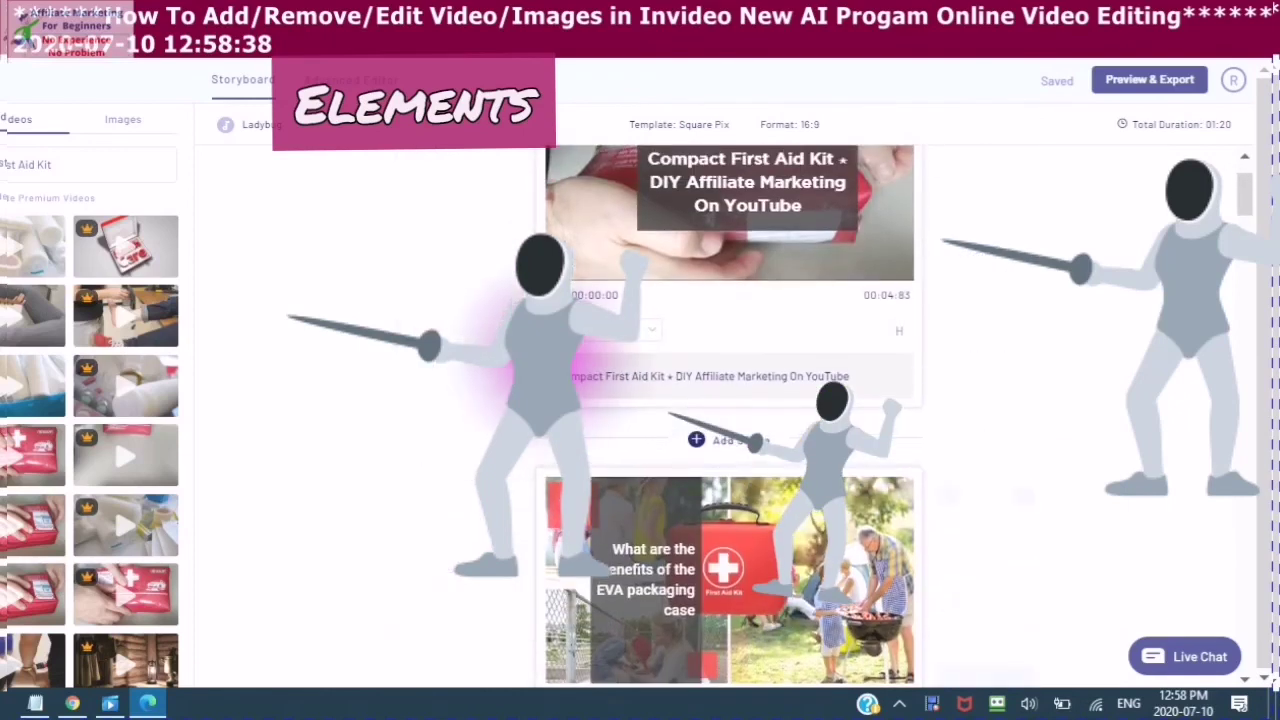
pyautogui.click(585, 390)
pyautogui.scroll(2, 480, 433)
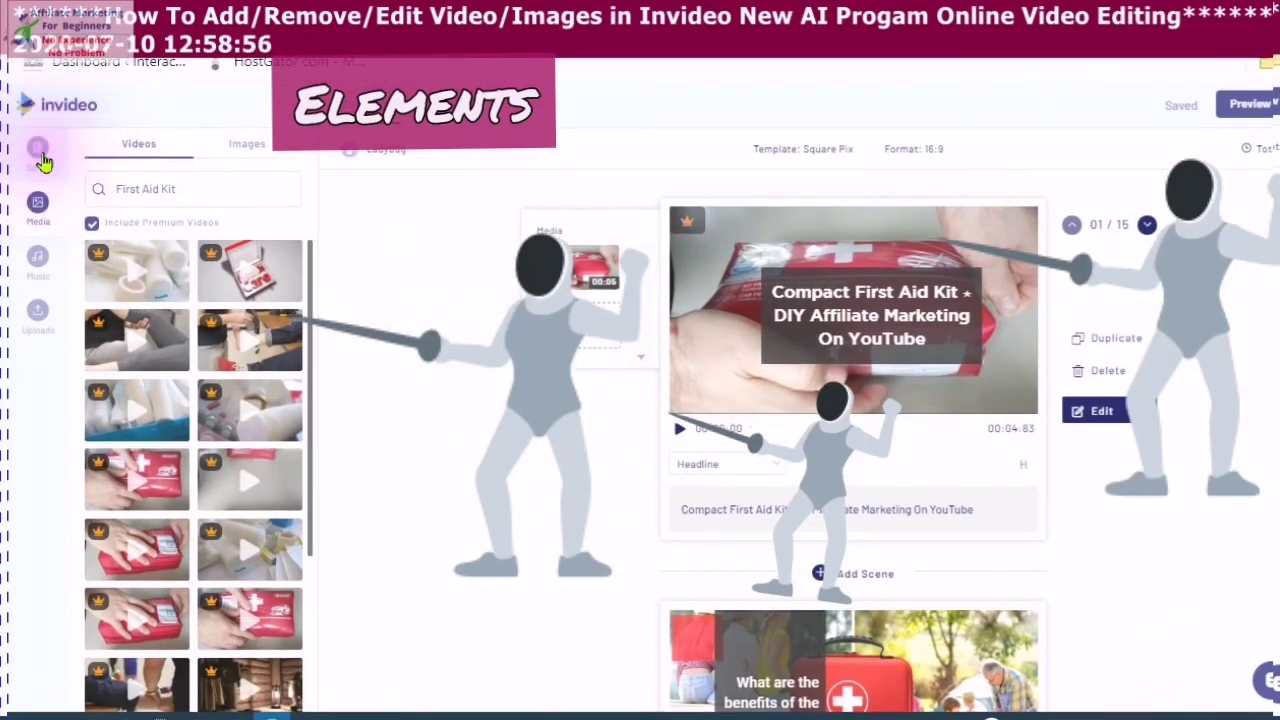
# - Open the project's script view and look through the full script text of the scenes
pyautogui.click(42, 157)
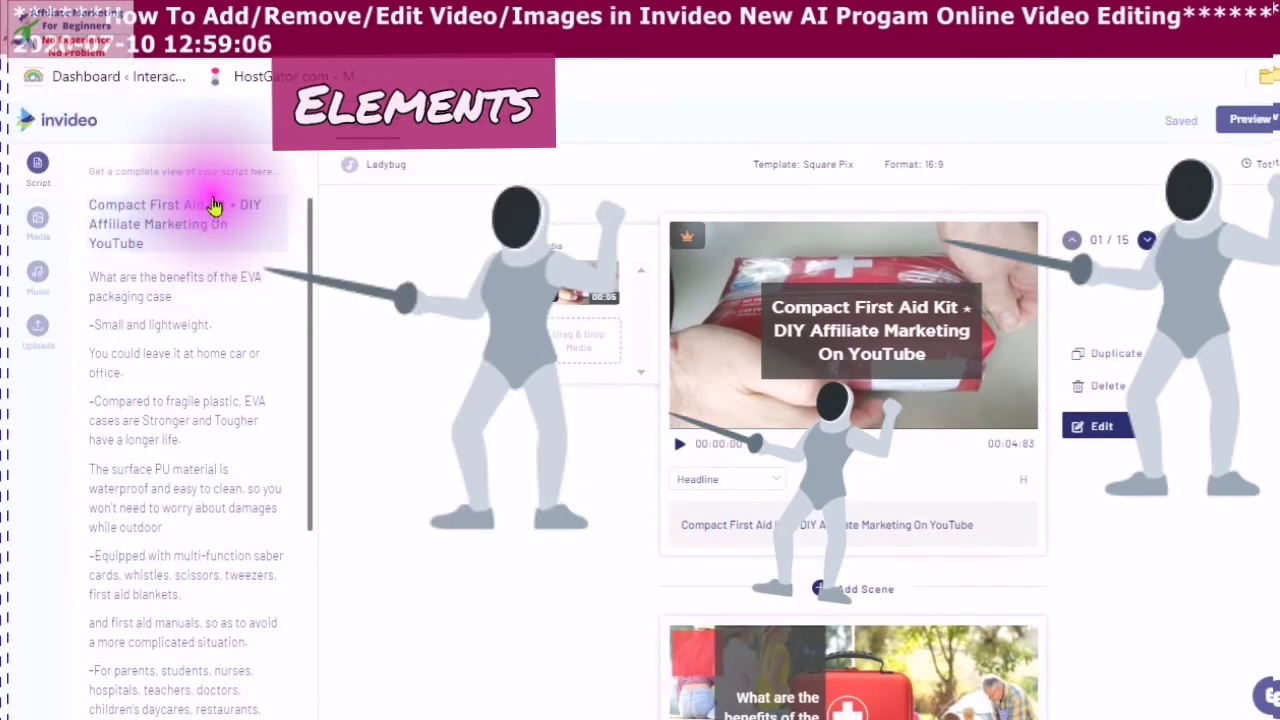
pyautogui.scroll(-5, 228, 287)
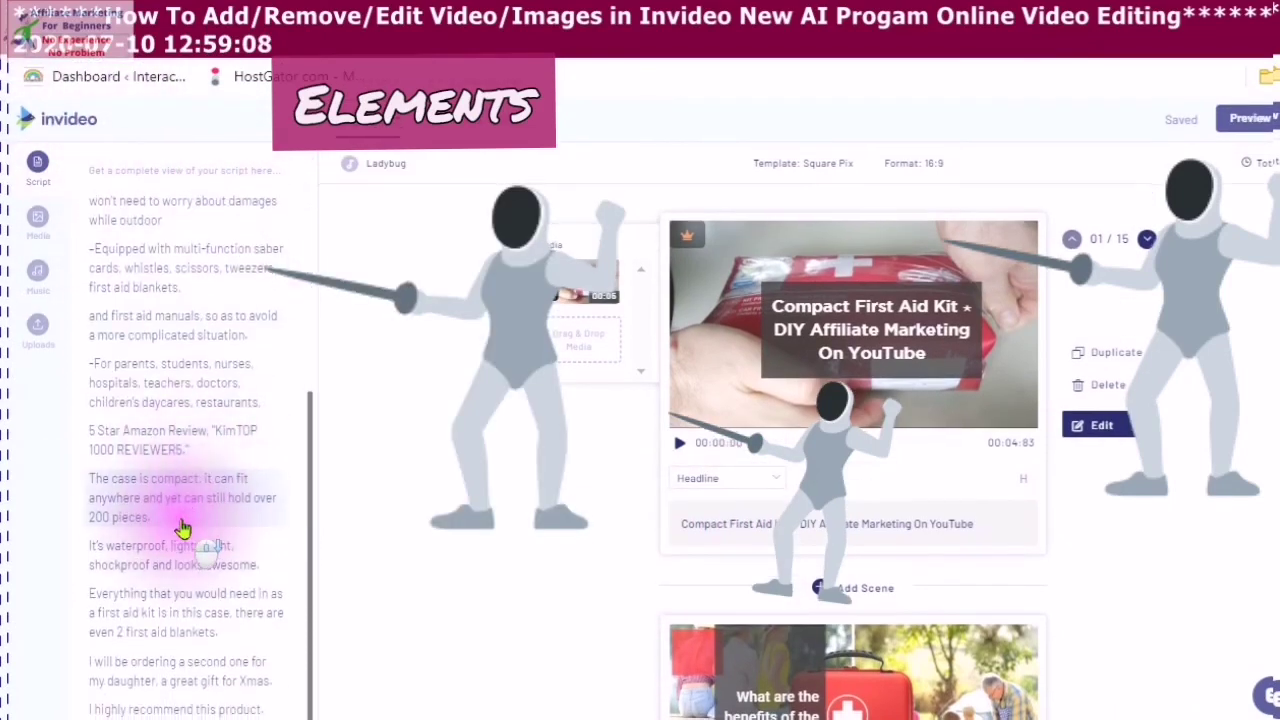
pyautogui.scroll(5, 149, 580)
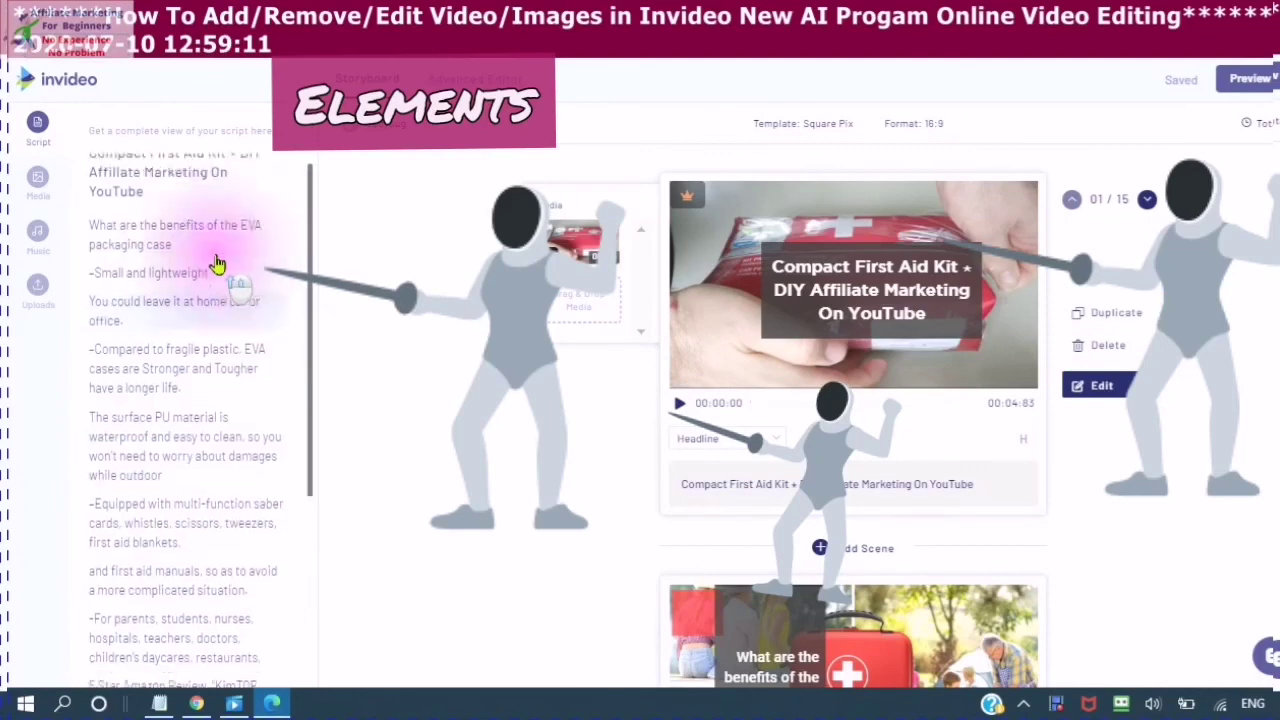